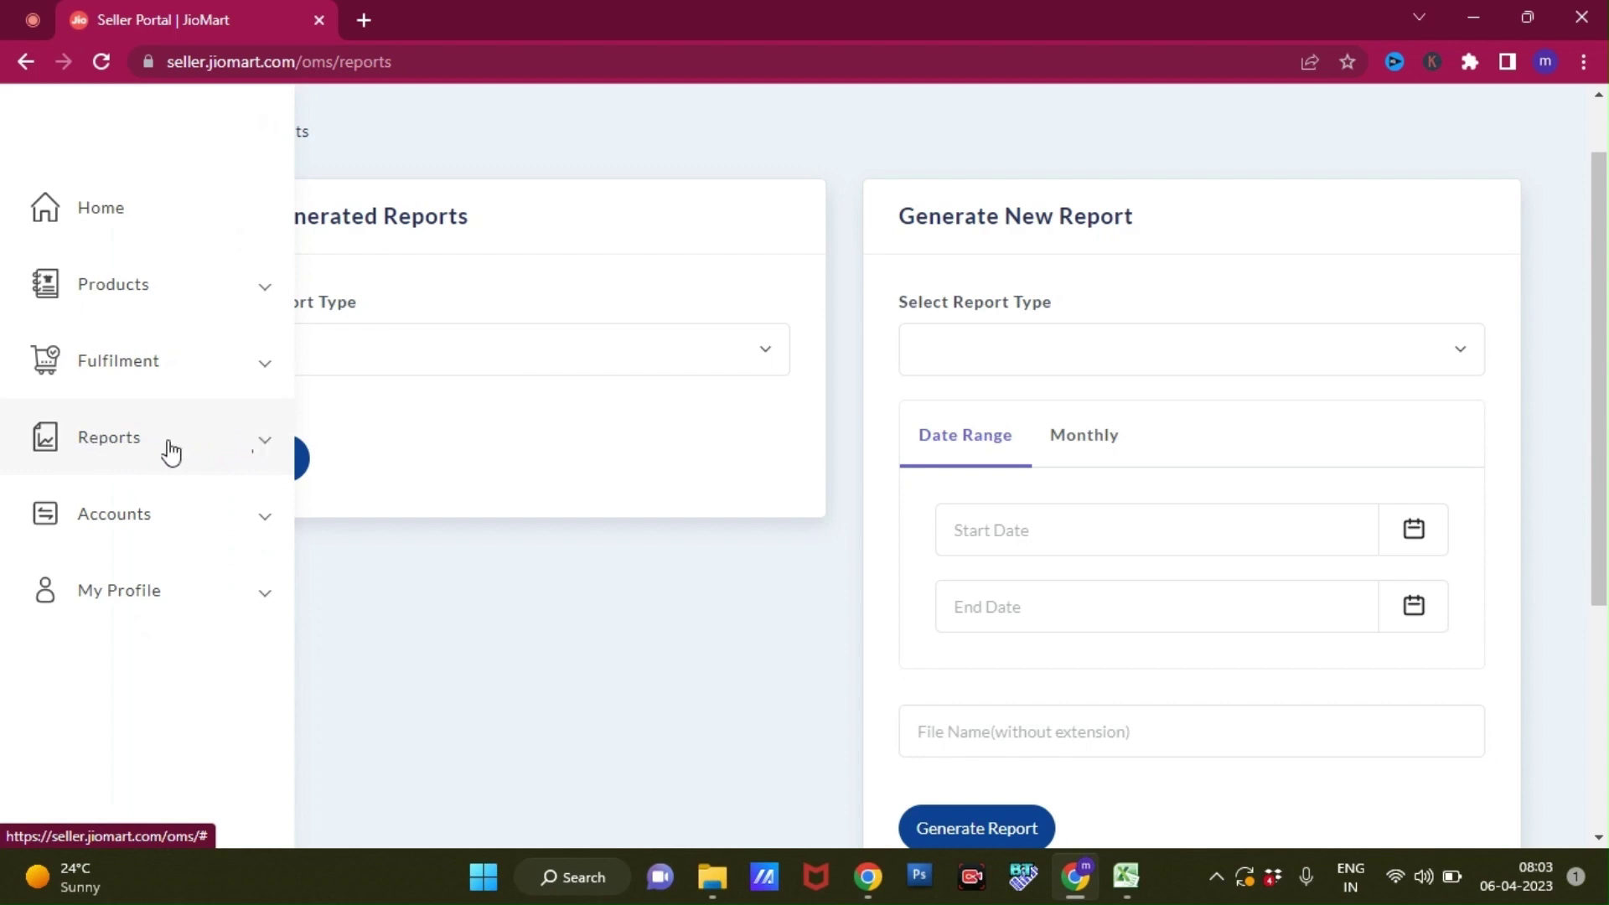
- Open the generated reports page for the Invoice Report type
left_click(267, 453)
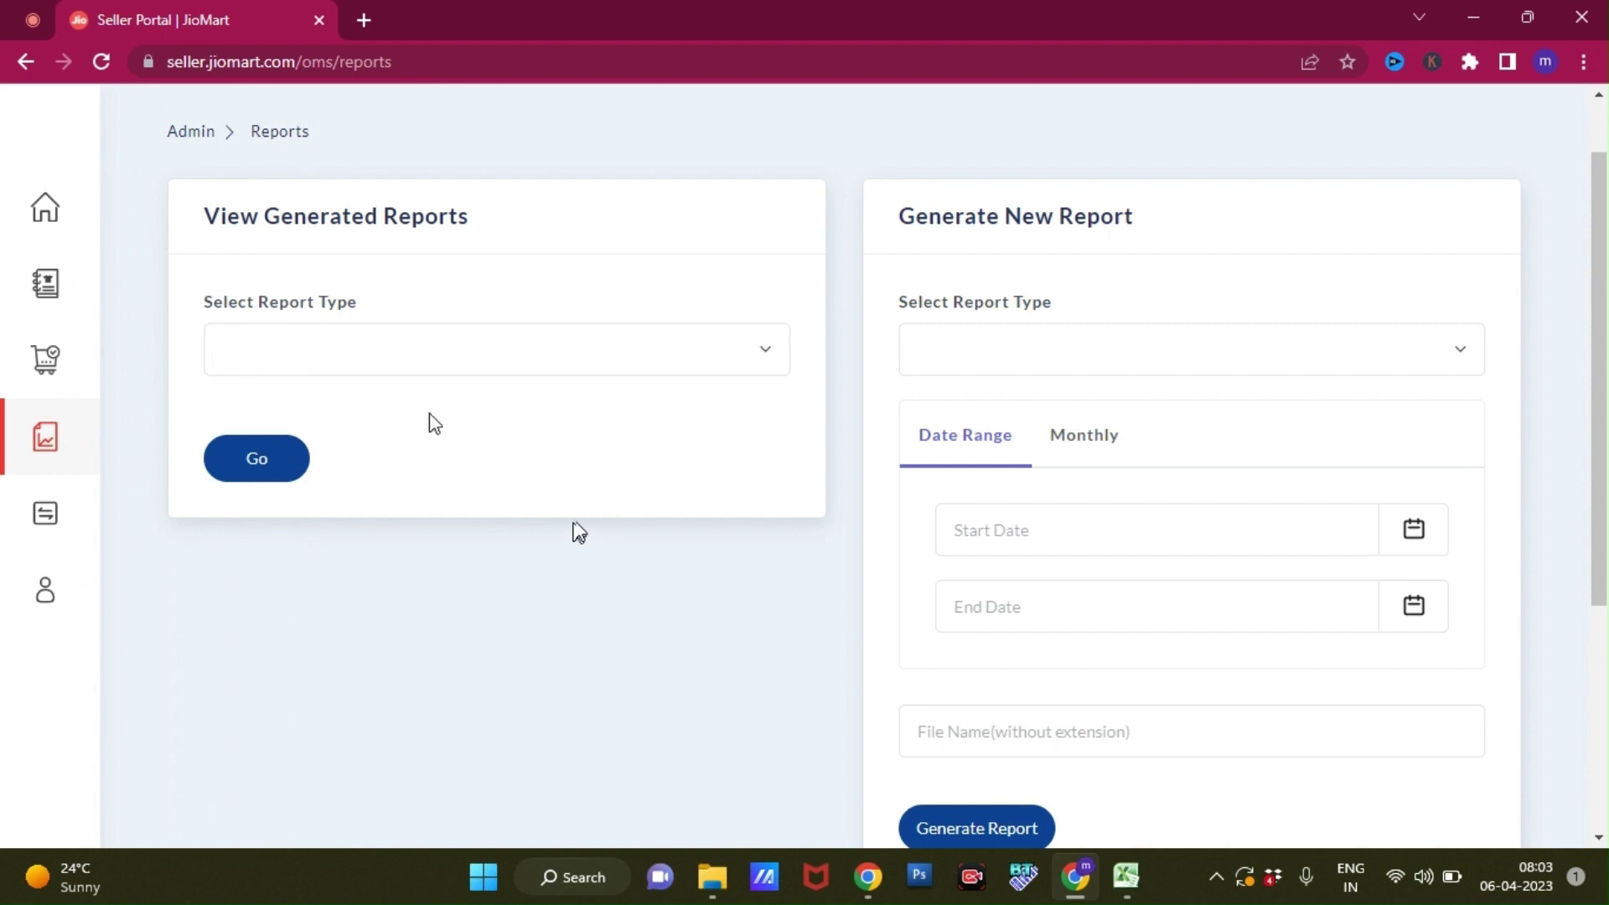
left_click(252, 466)
left_click(353, 347)
left_click(353, 347)
left_click(352, 348)
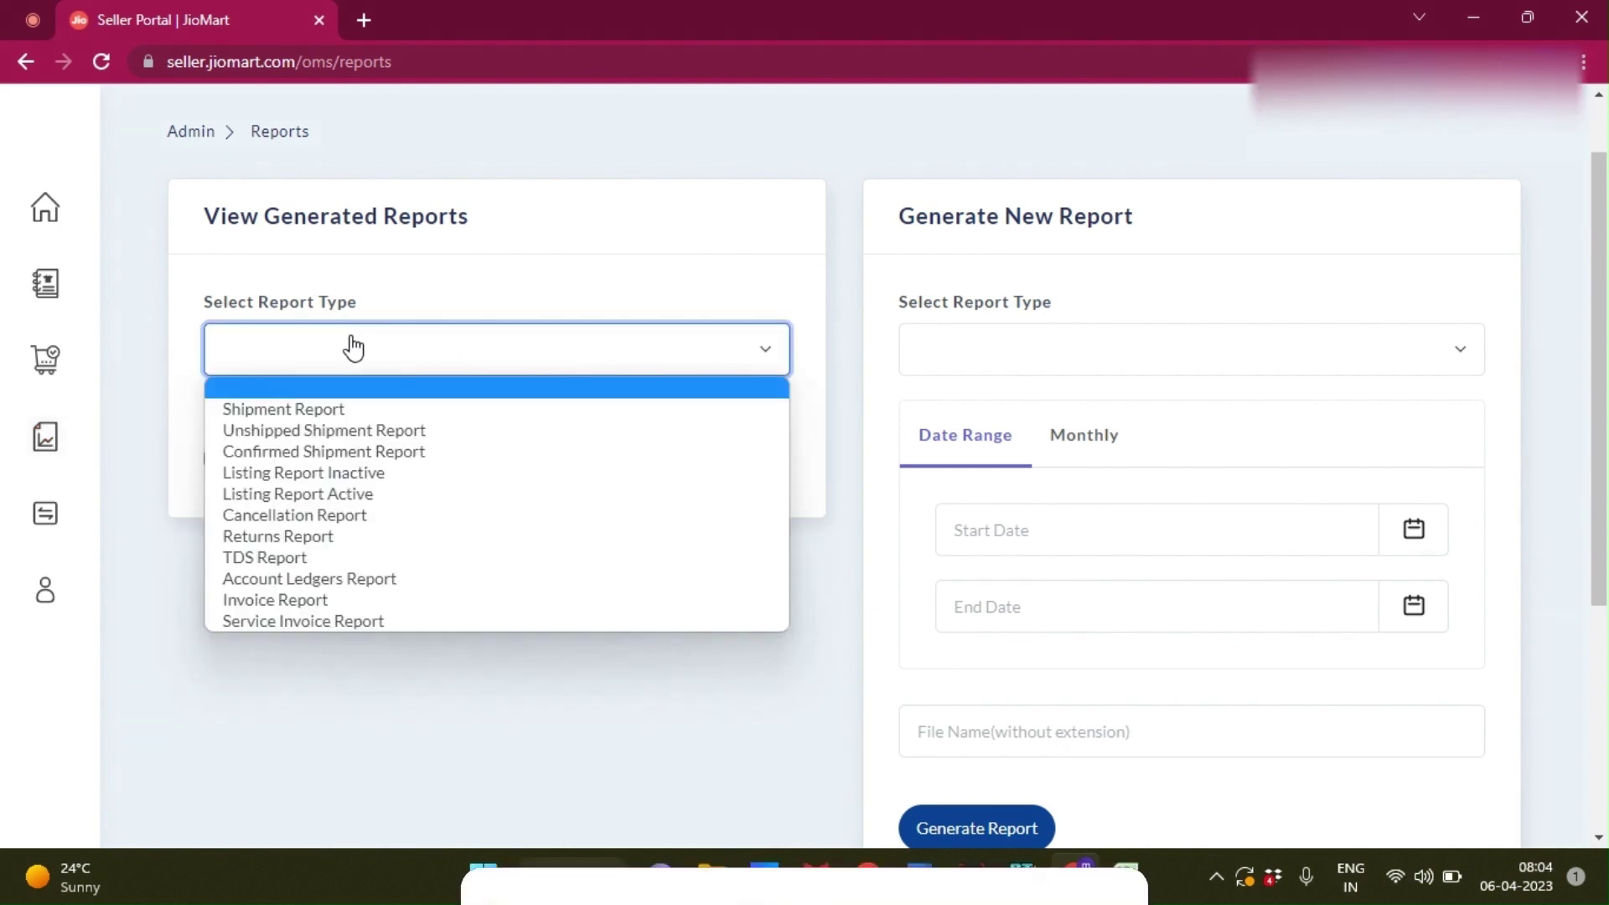
key("i")
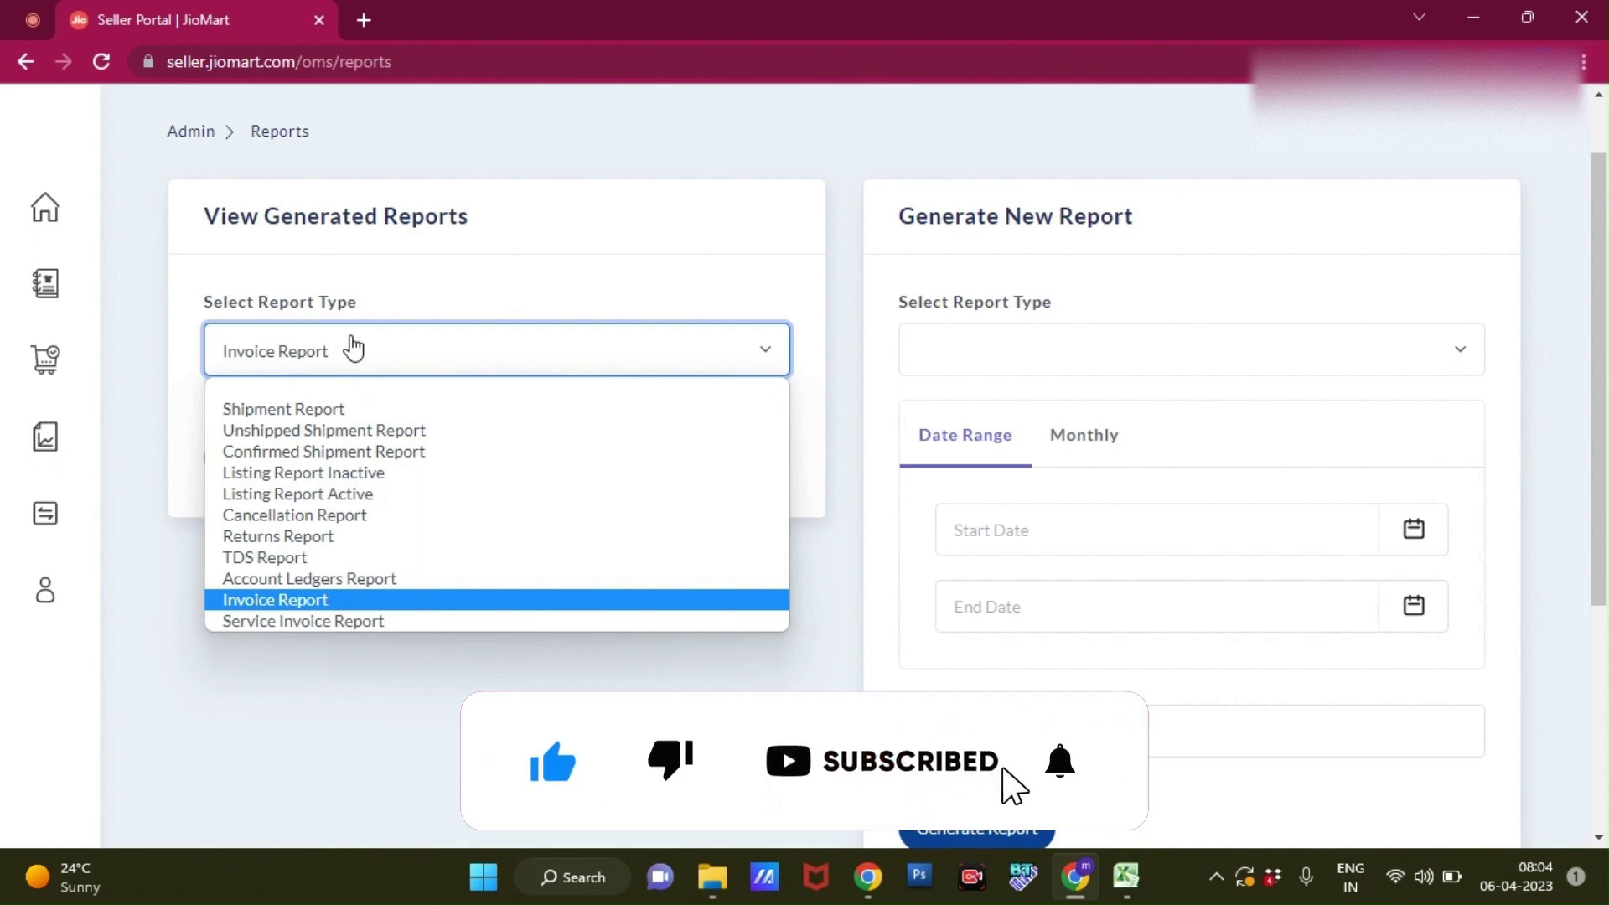
left_click(352, 348)
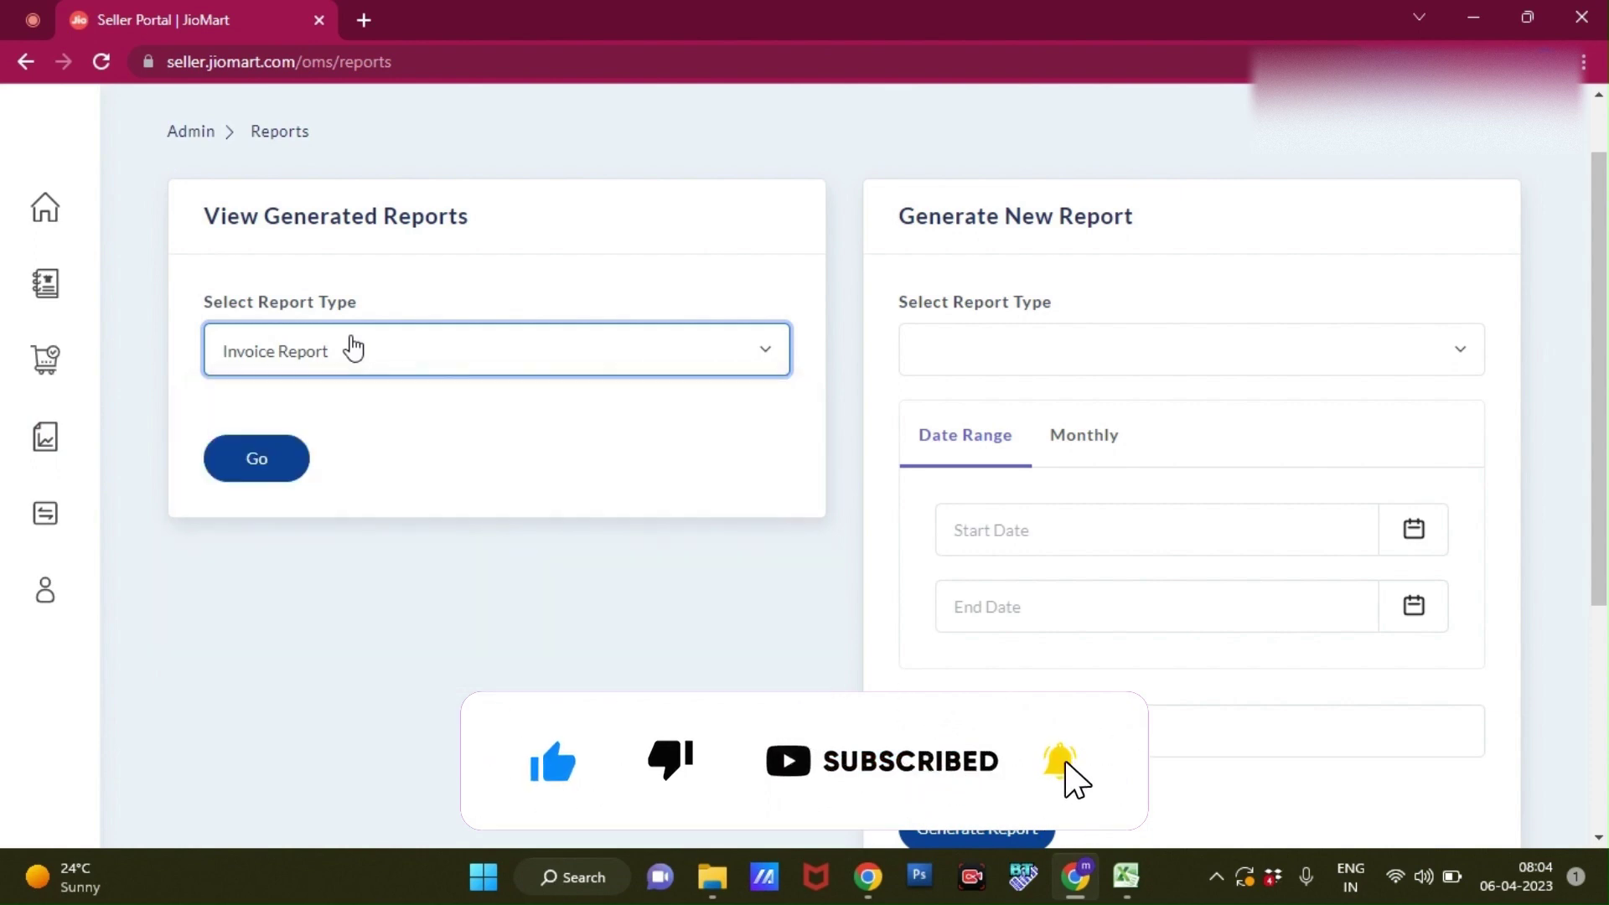
left_click(265, 461)
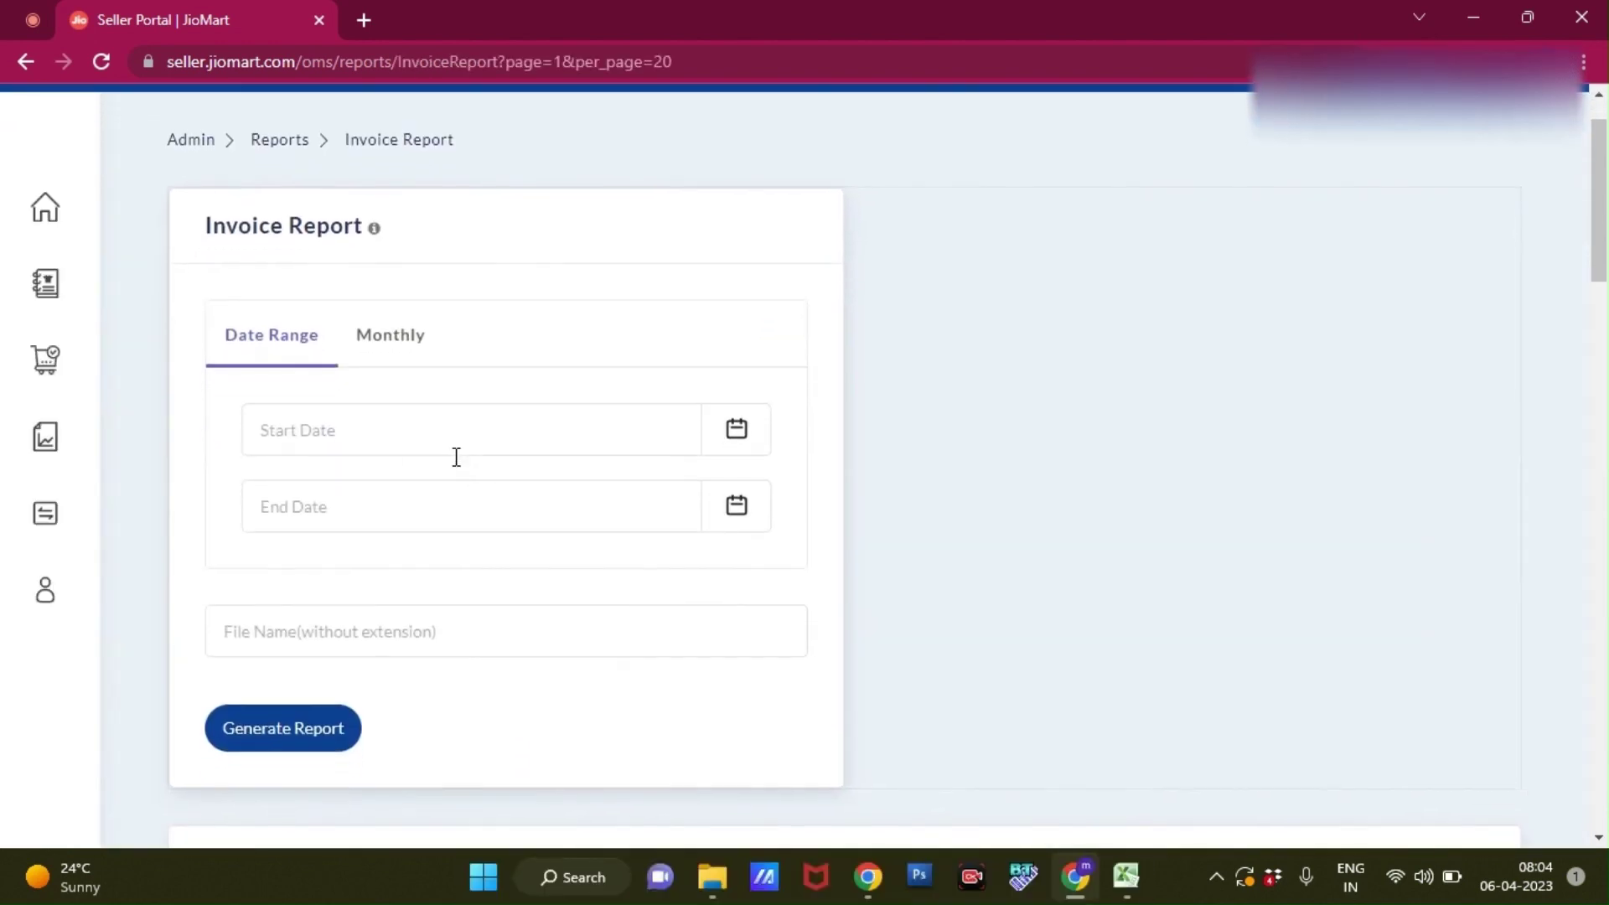
- Set the invoice report to a monthly period and choose March 2023
left_click(393, 339)
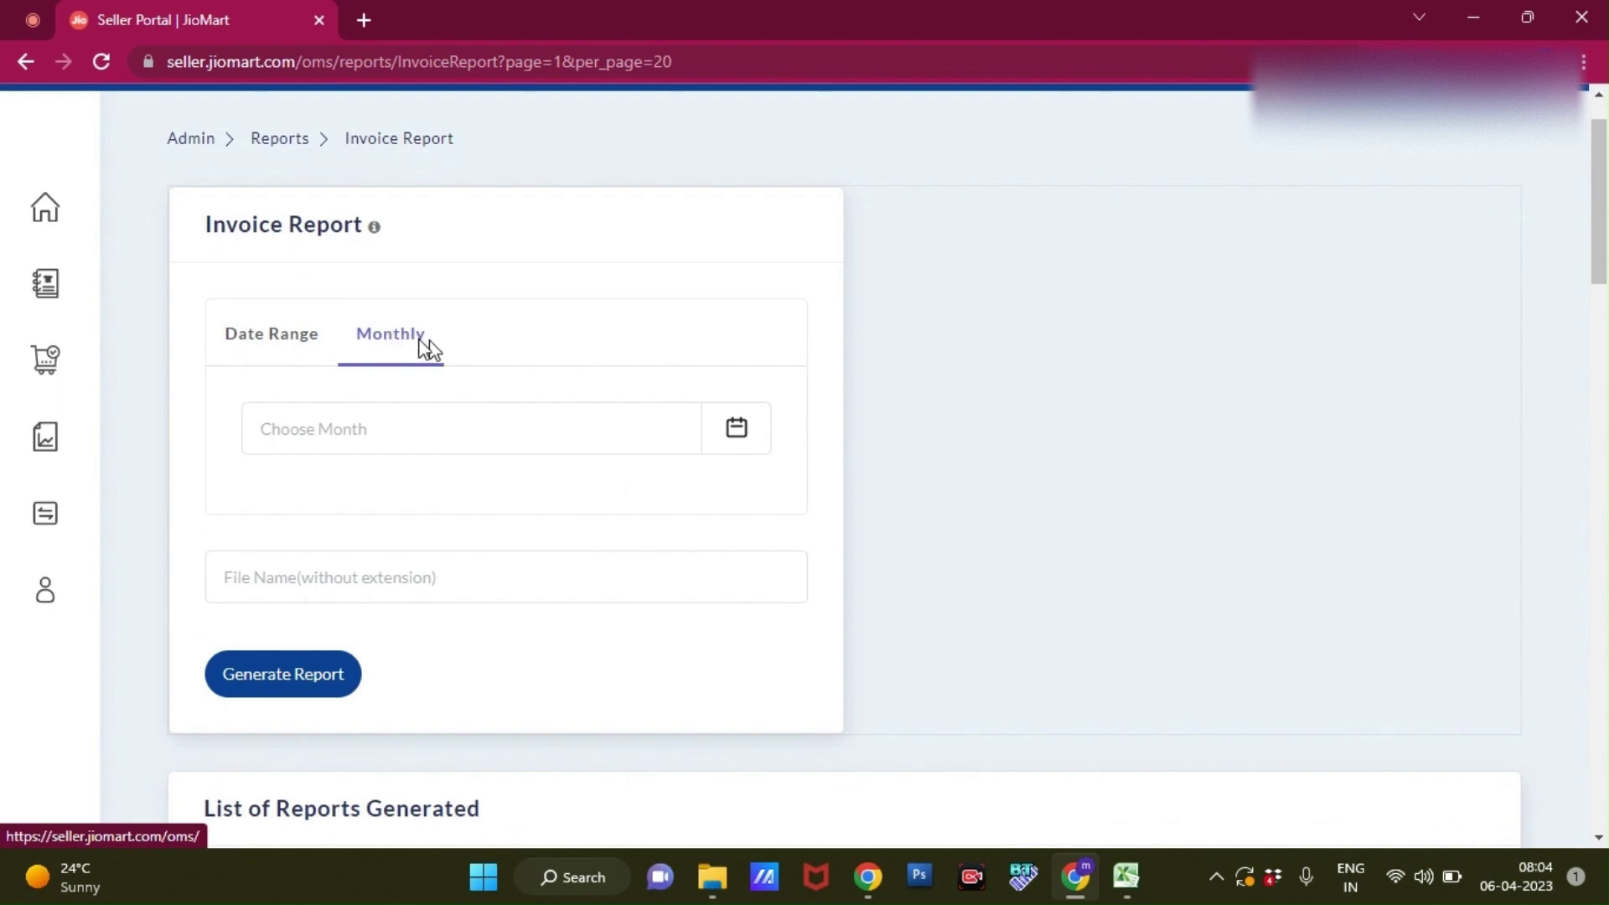
left_click(737, 428)
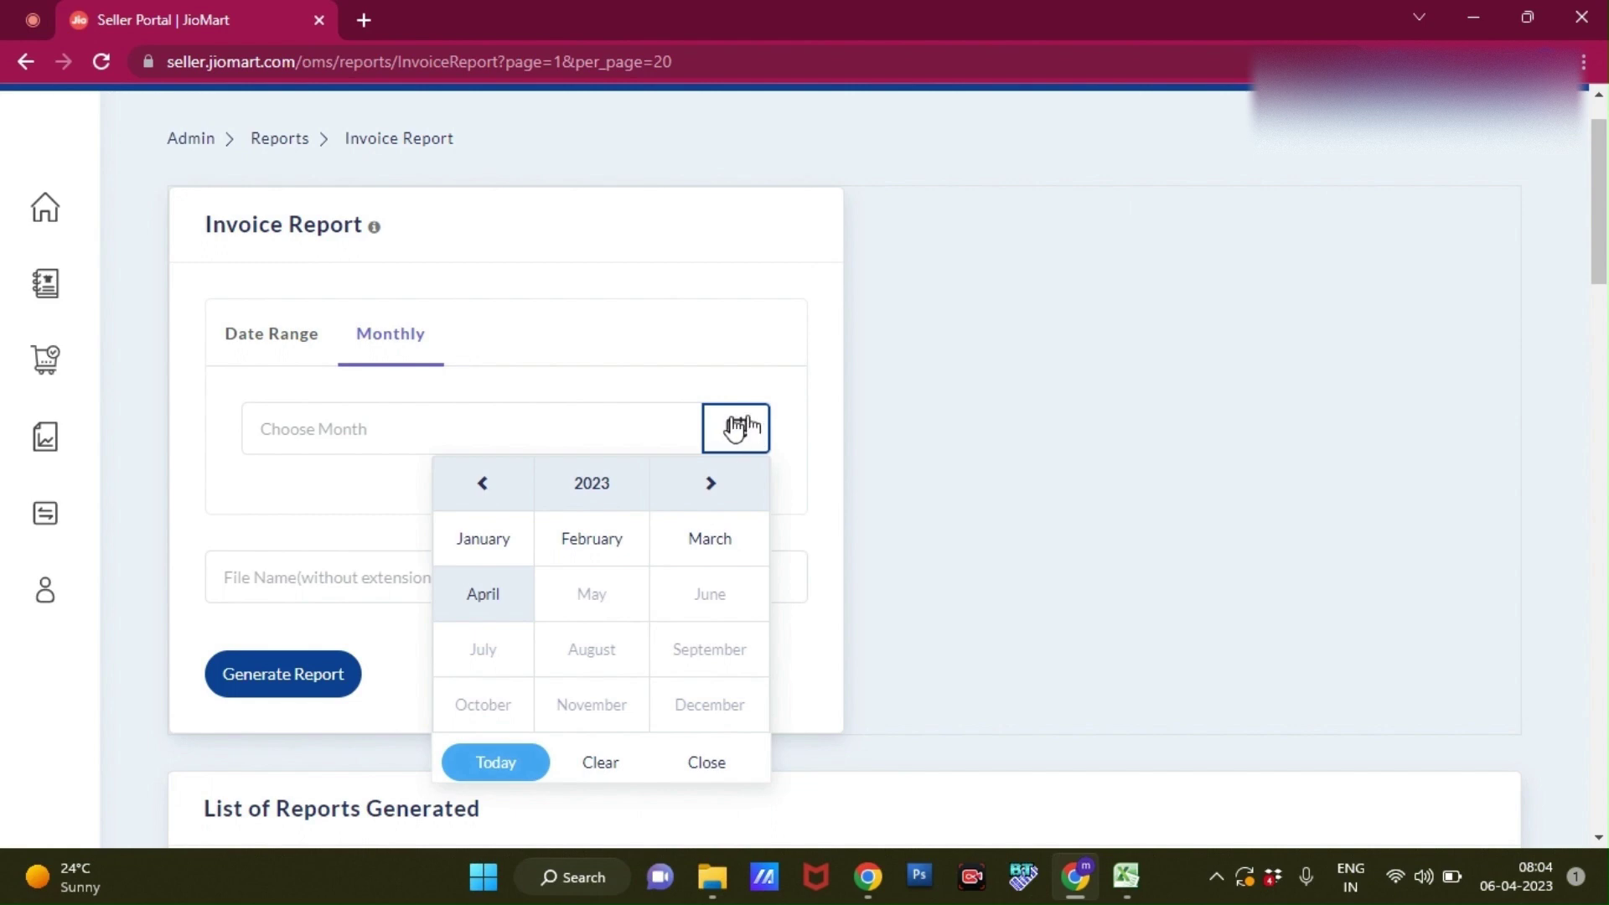
left_click(710, 539)
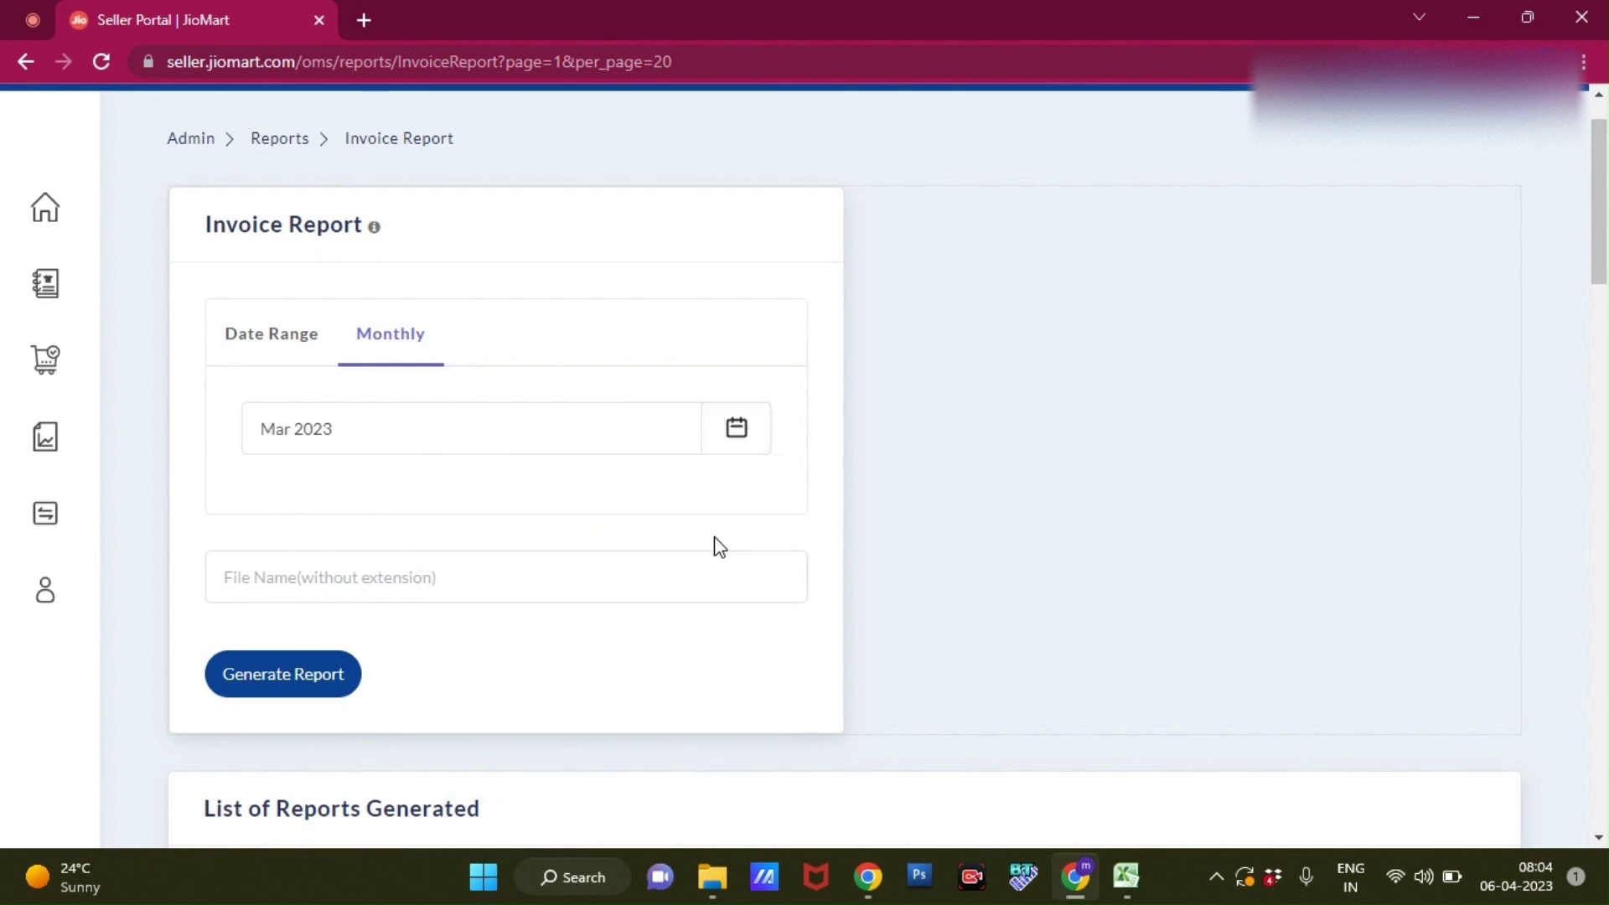
- Name the report file "Invoice Report Mar-2023" using the copied page heading, and generate the report
left_click(461, 585)
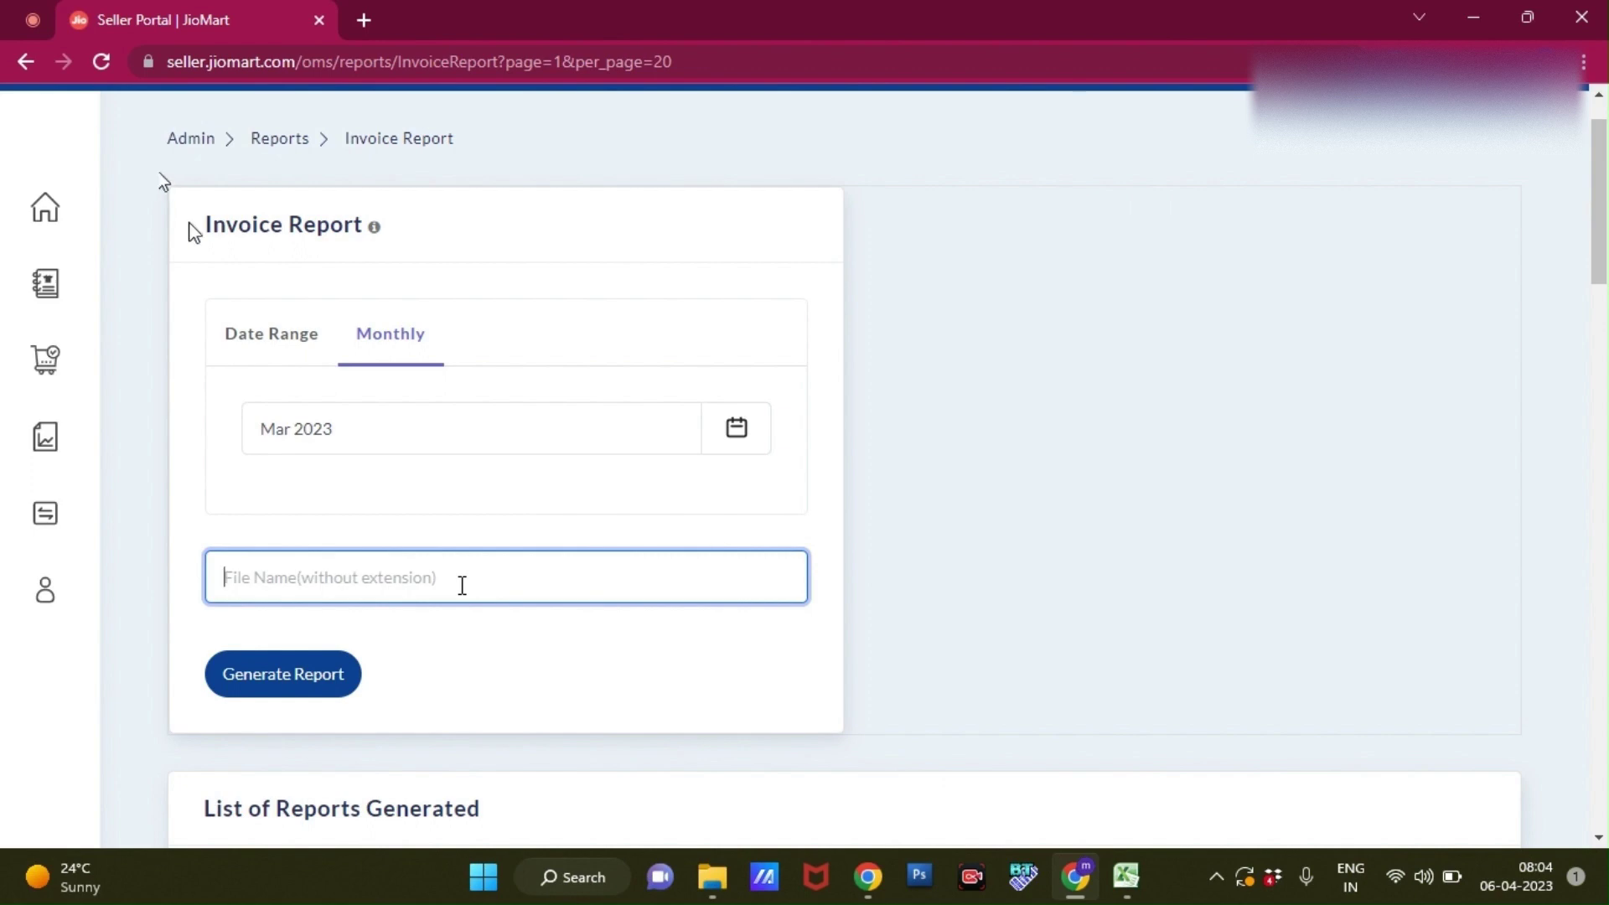
triple_click(228, 222)
key("ctrl+c")
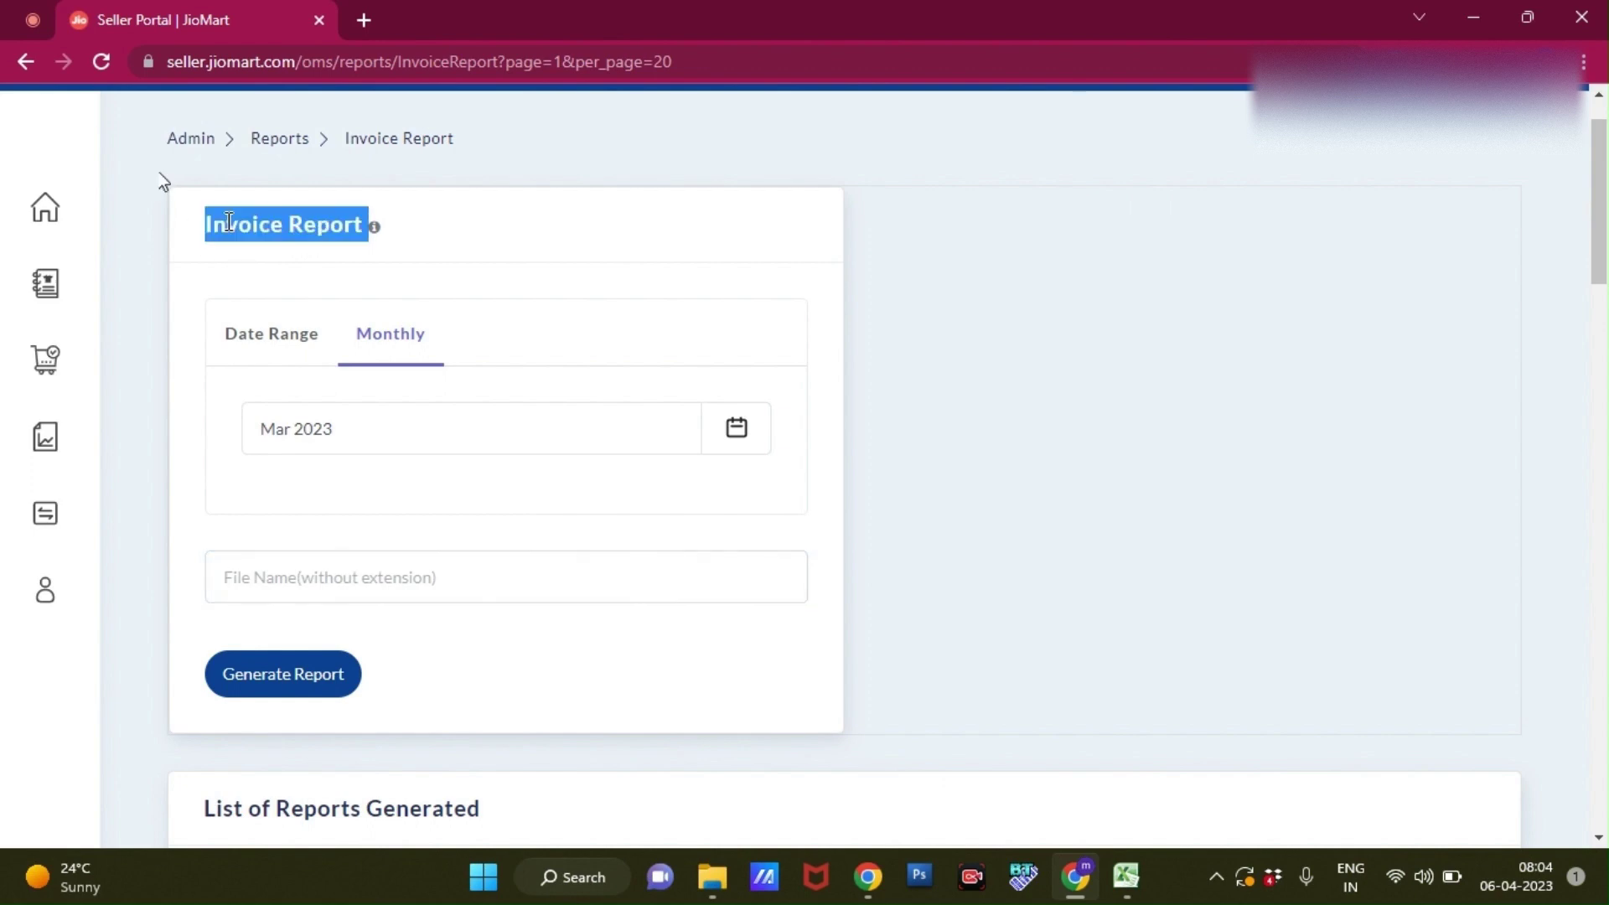
left_click(301, 593)
key("ctrl+v")
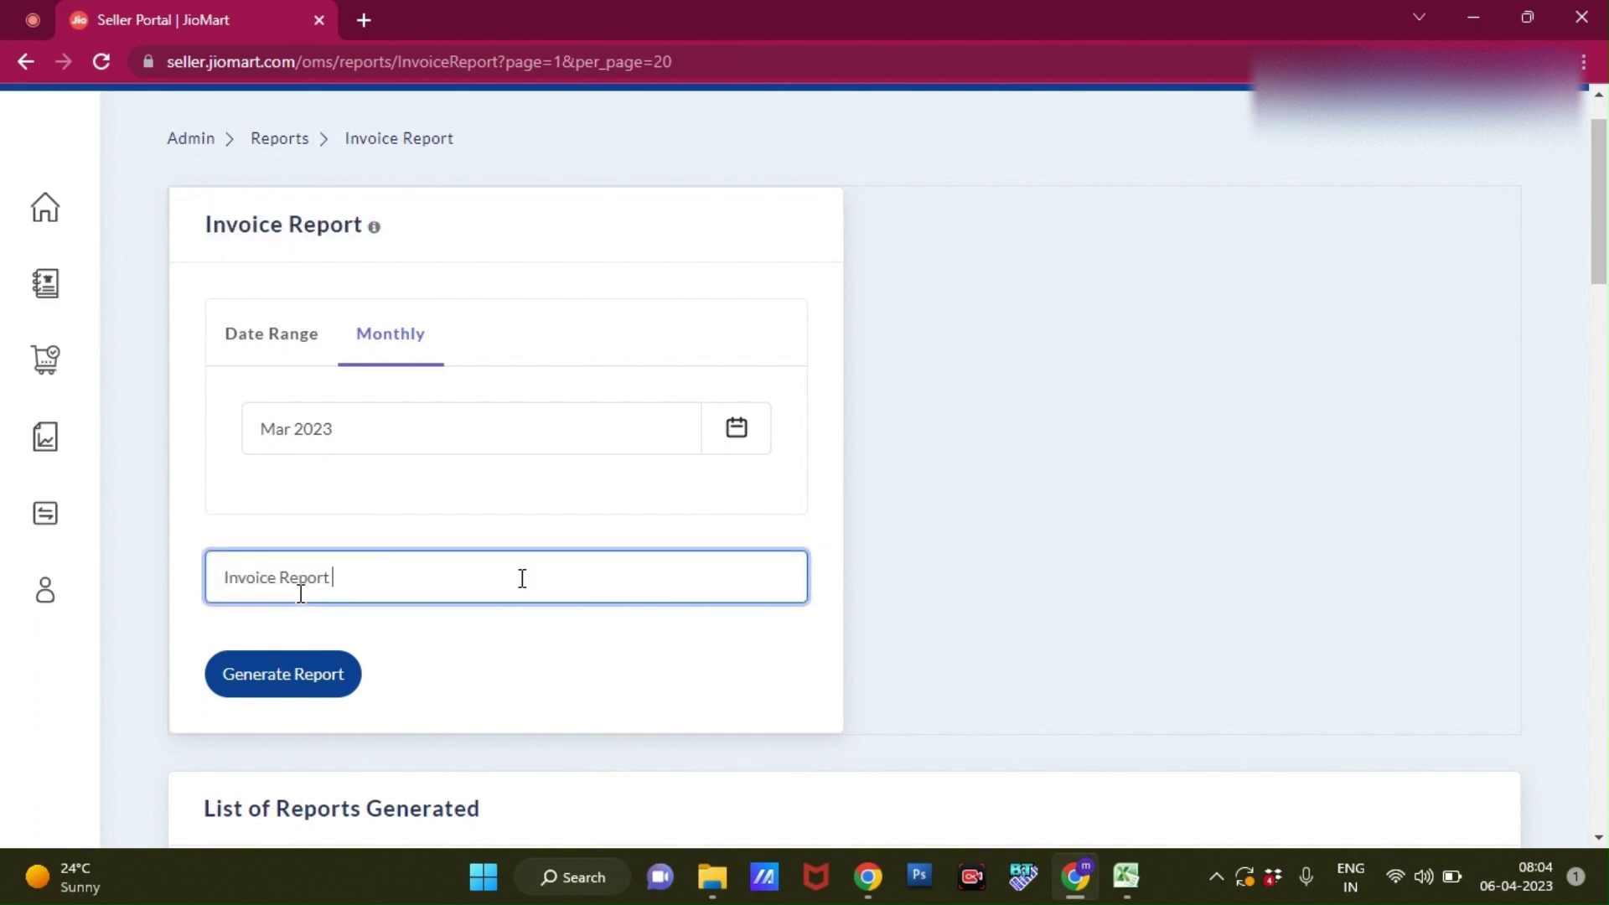
type("Mar-2023")
left_click(292, 675)
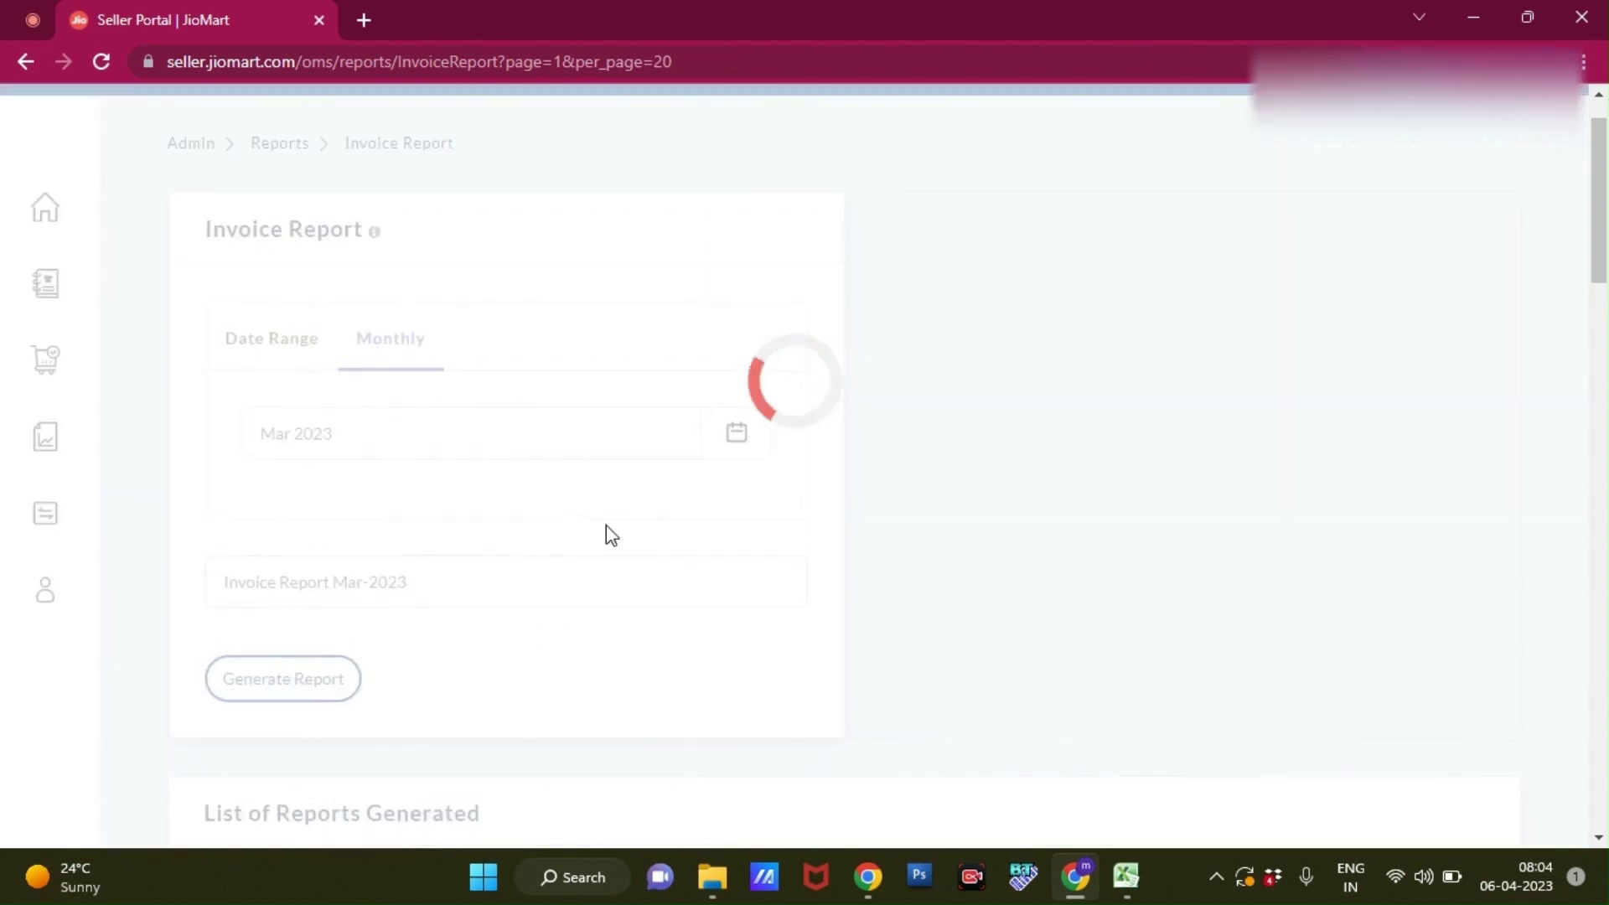
scroll(608, 525, "down", 5)
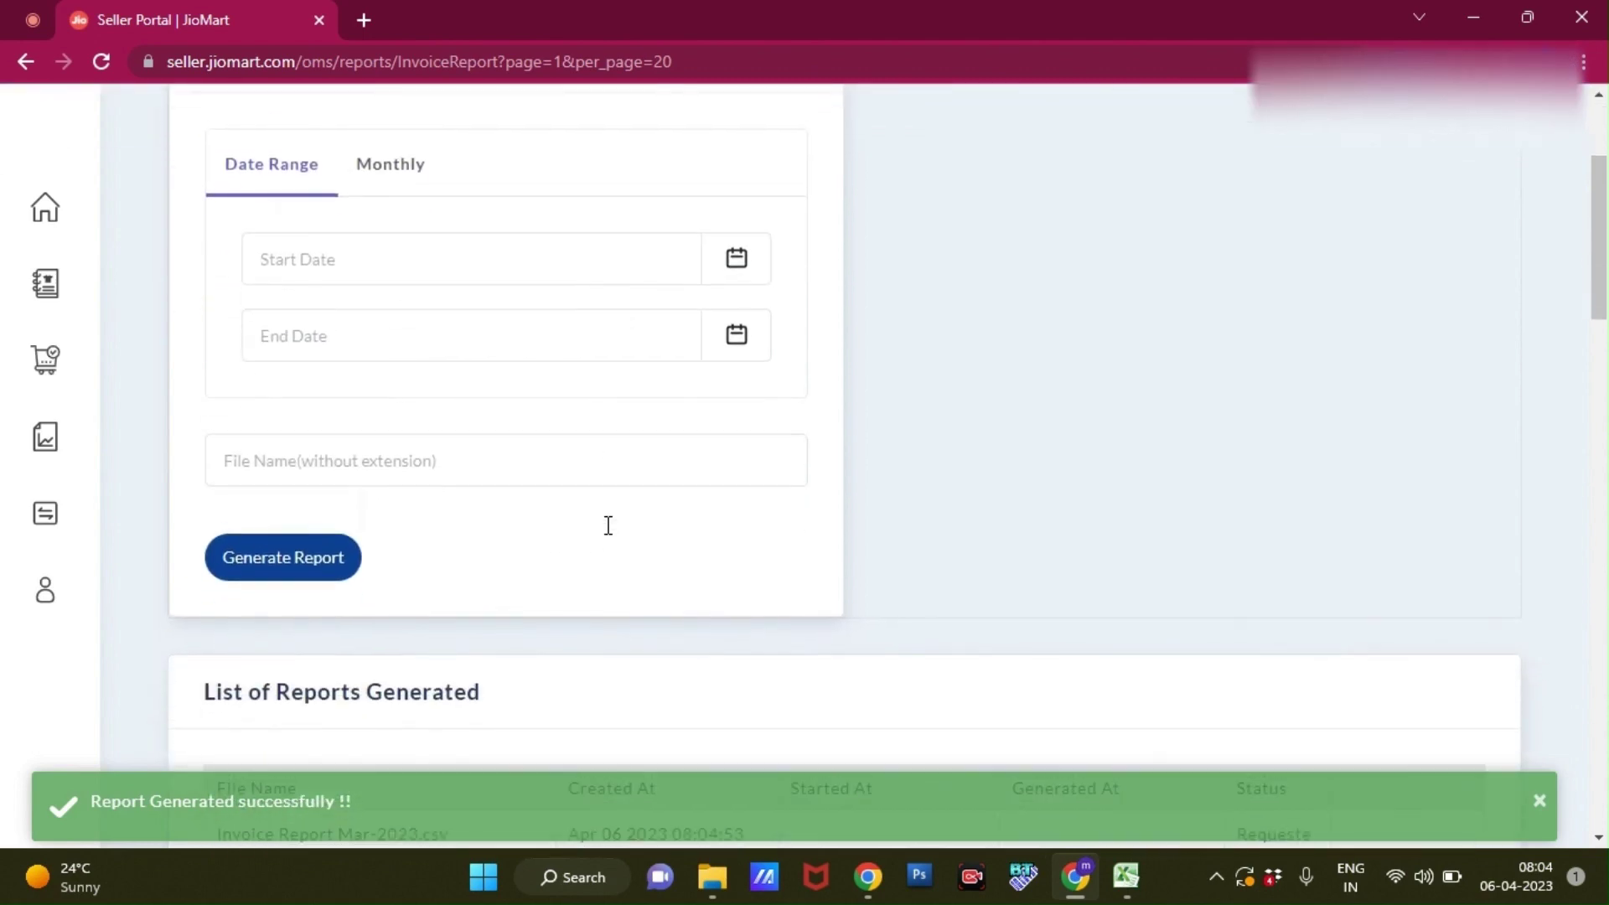
scroll(605, 526, "down", 2)
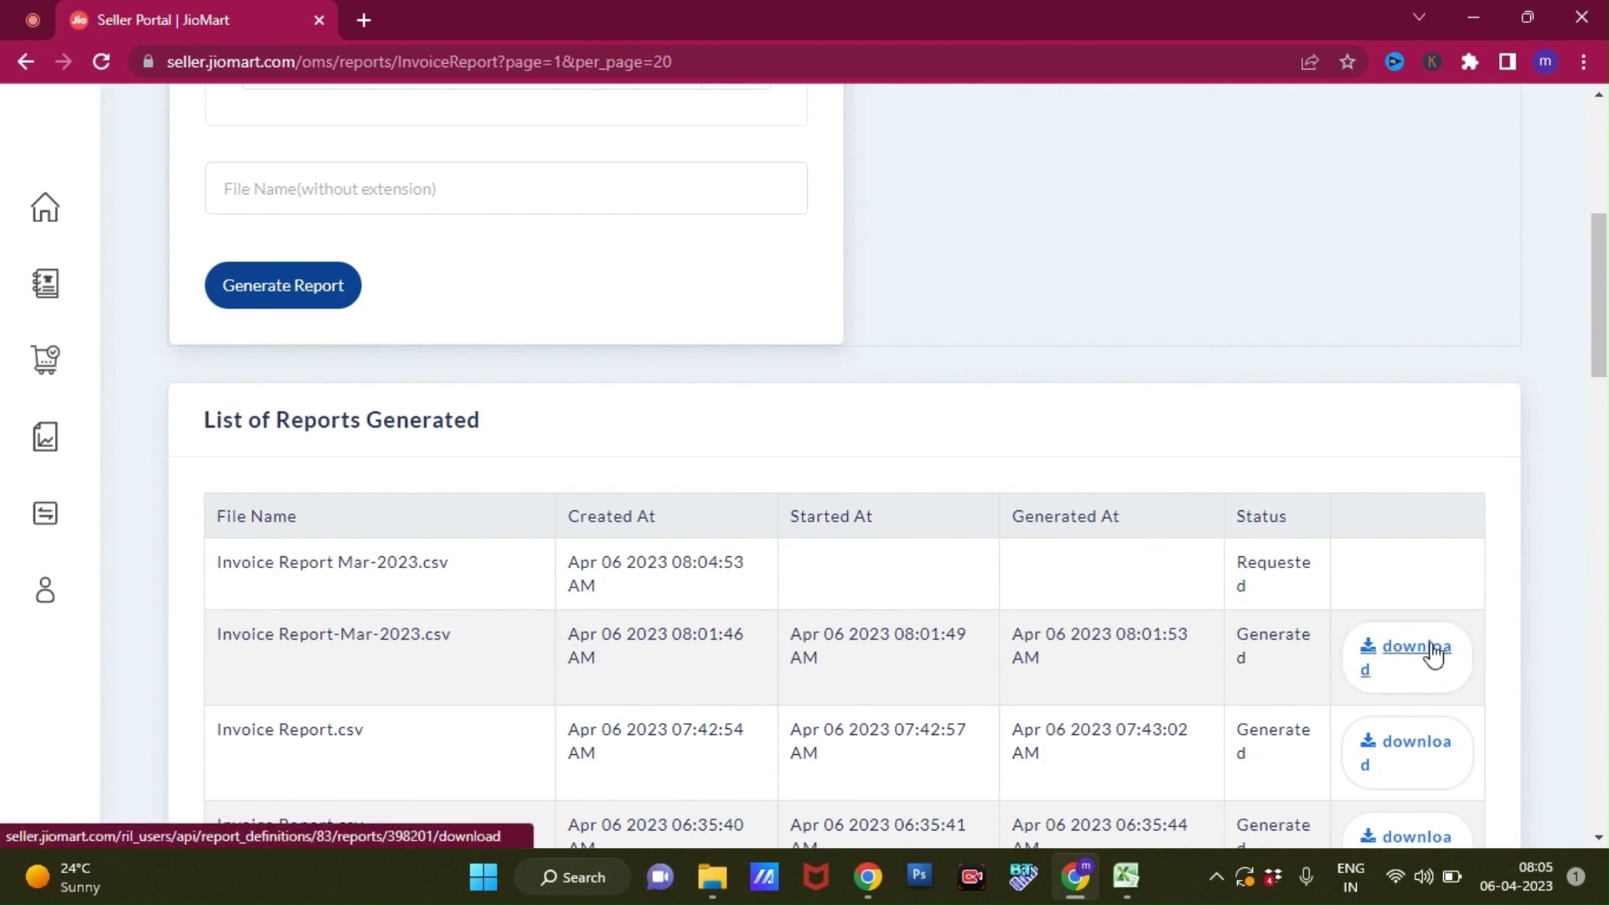
- Switch to the Invoice Report workbook in Excel and examine the Seller GSTIN and Order ID columns
left_click(1125, 877)
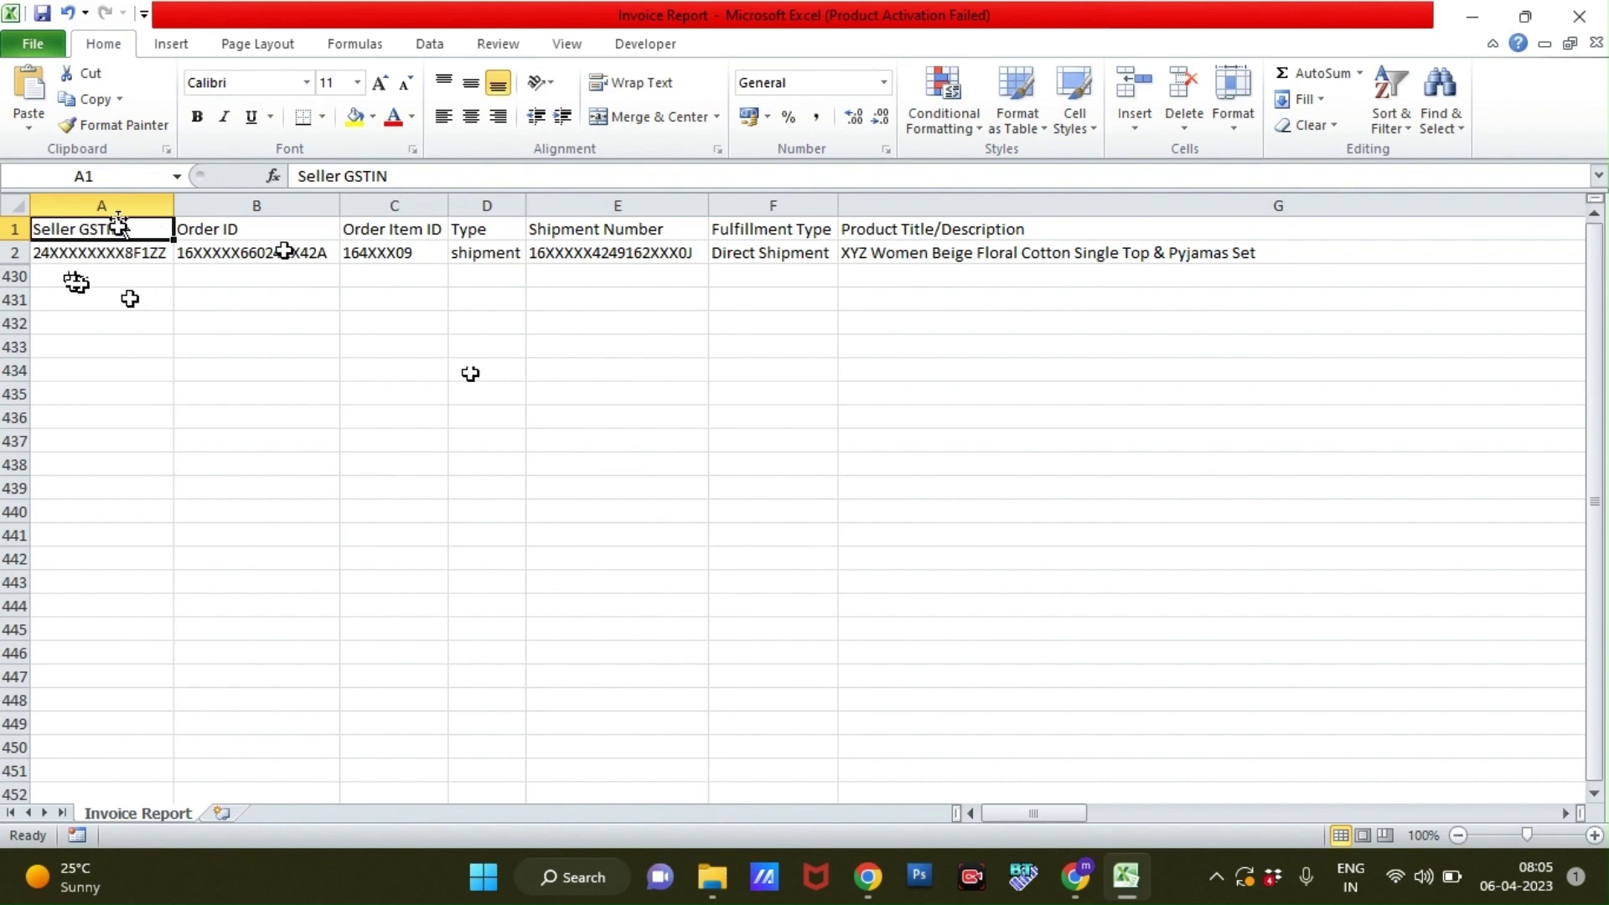
key("Right")
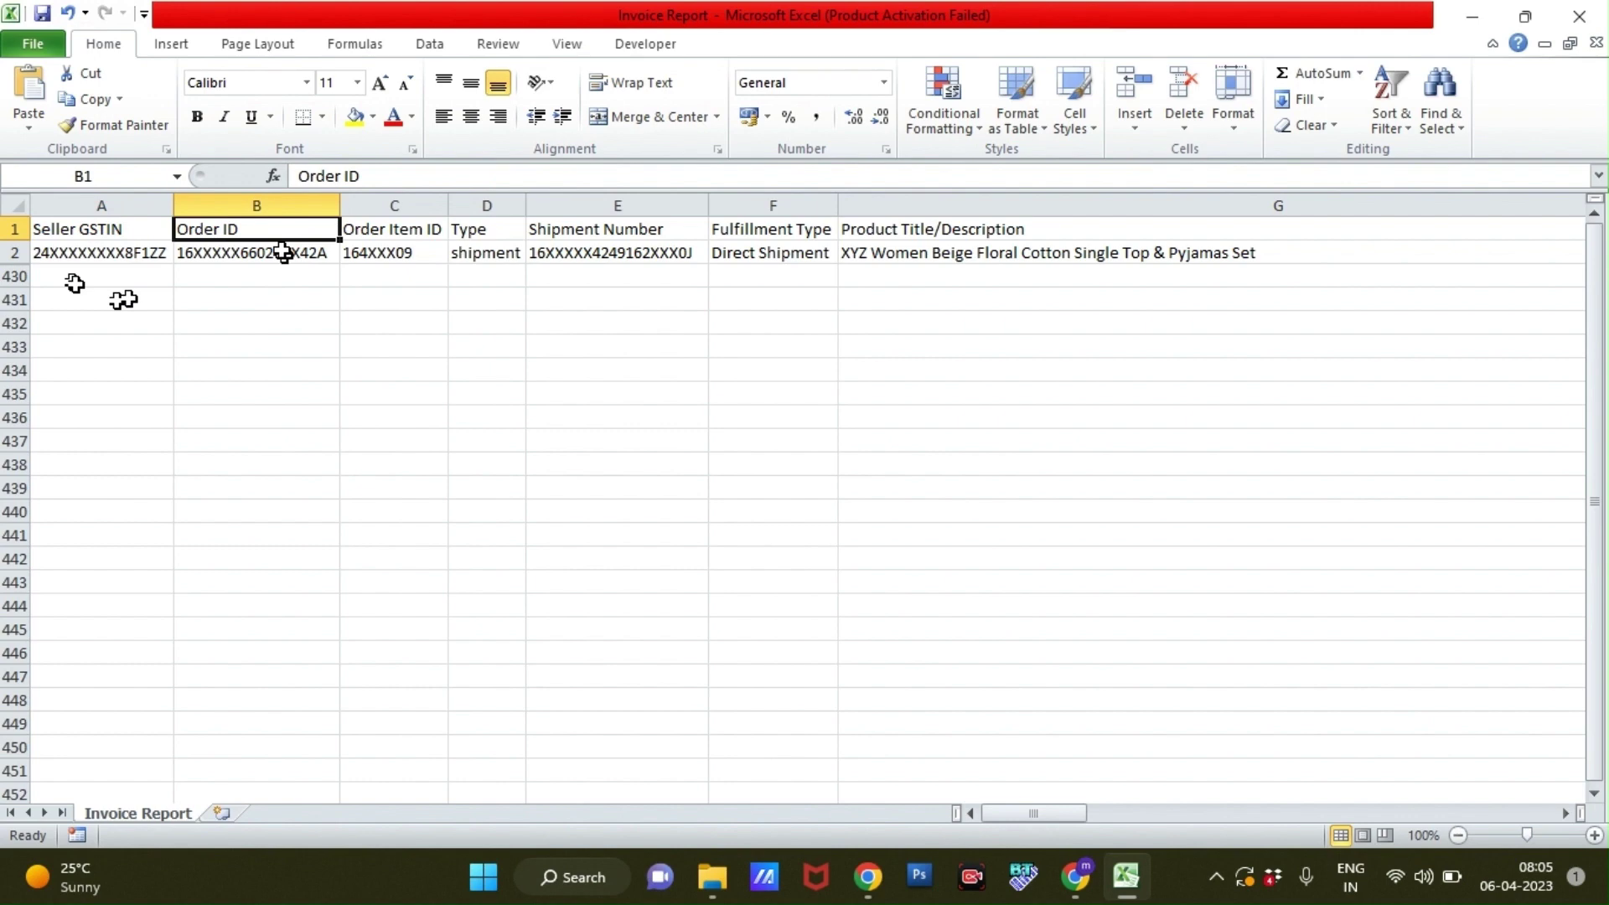
key("Left")
key("Down")
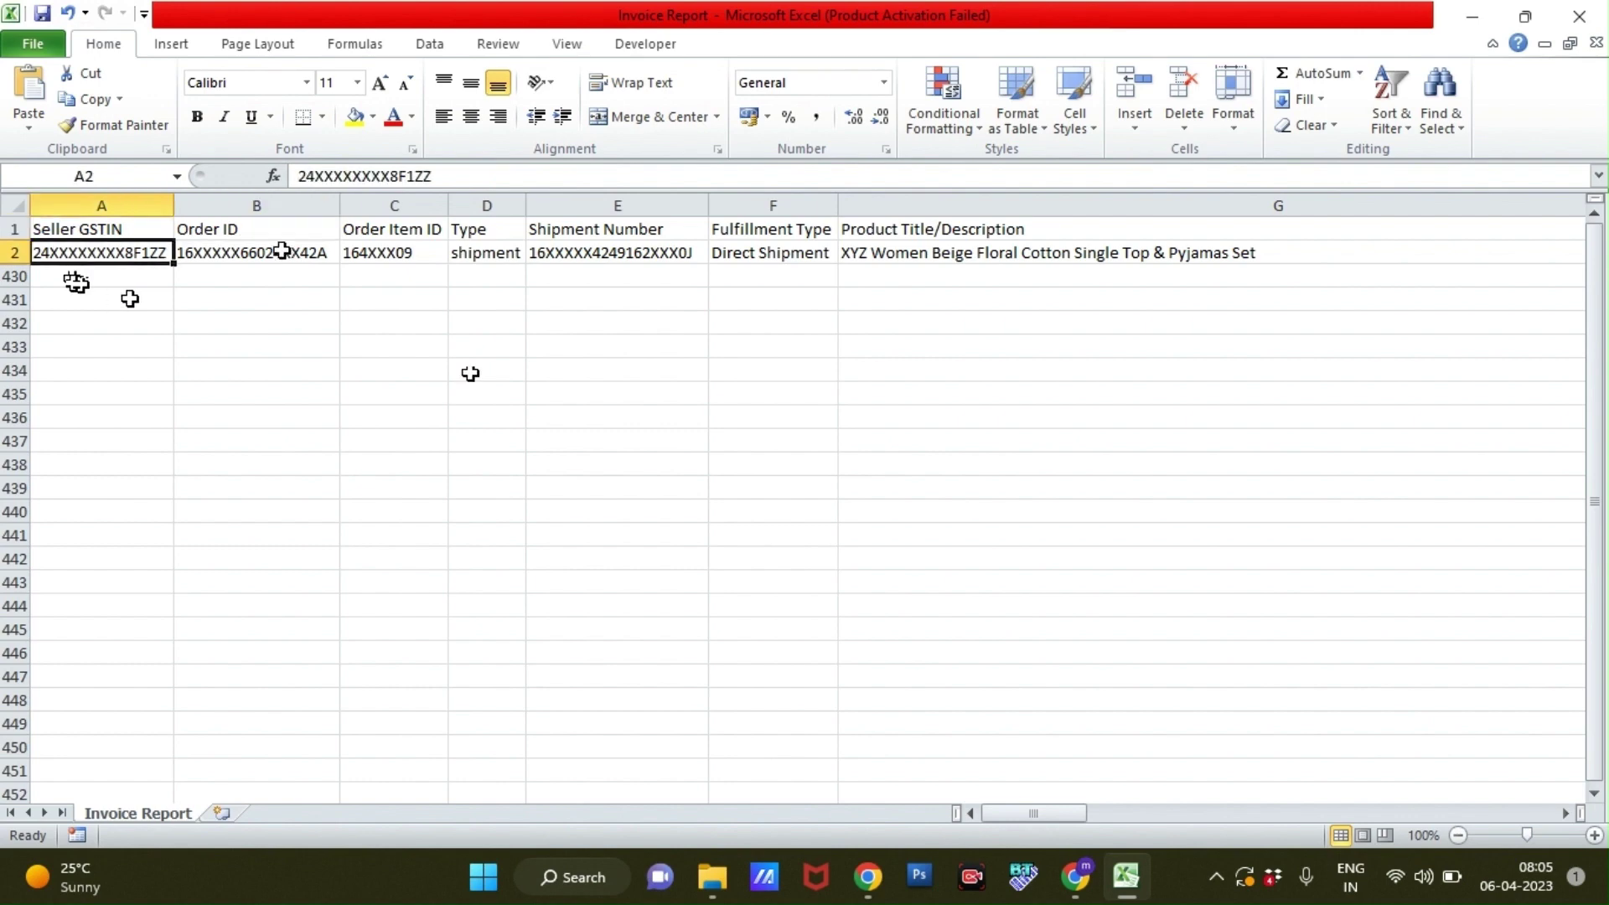
key("Right")
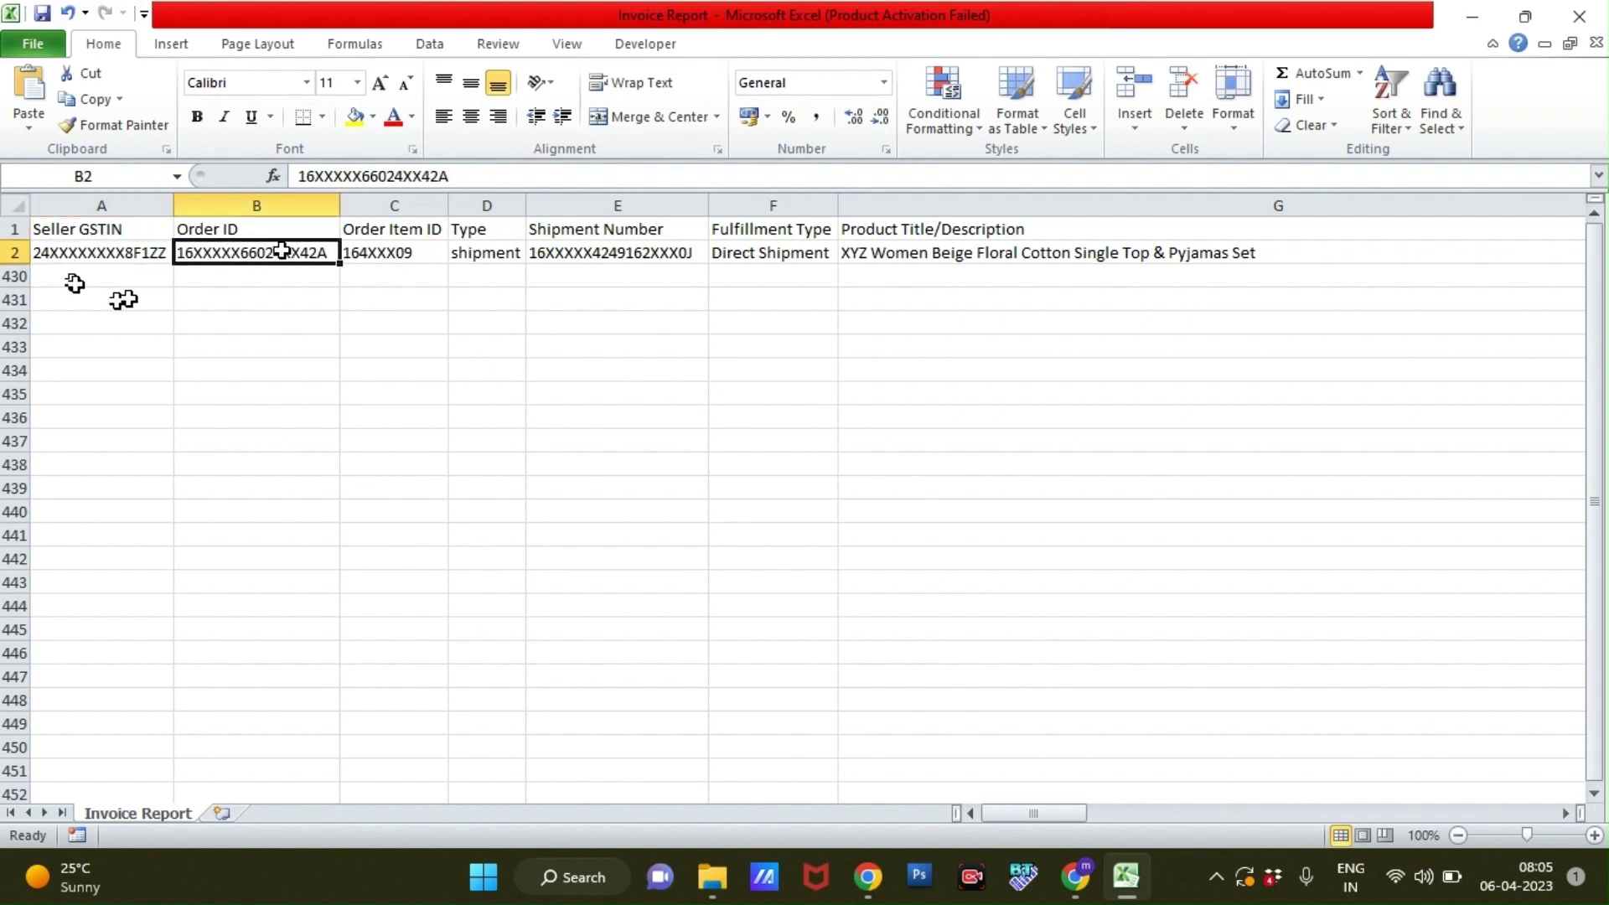
- Review the invoice report's column headings from Order ID through to Final Invoice Amount
key("Up")
key("Right")
key("Right")
key("Right")
key("Right")
key("Right")
key("Right")
key("Right")
key("Right")
key("Right")
key("Right")
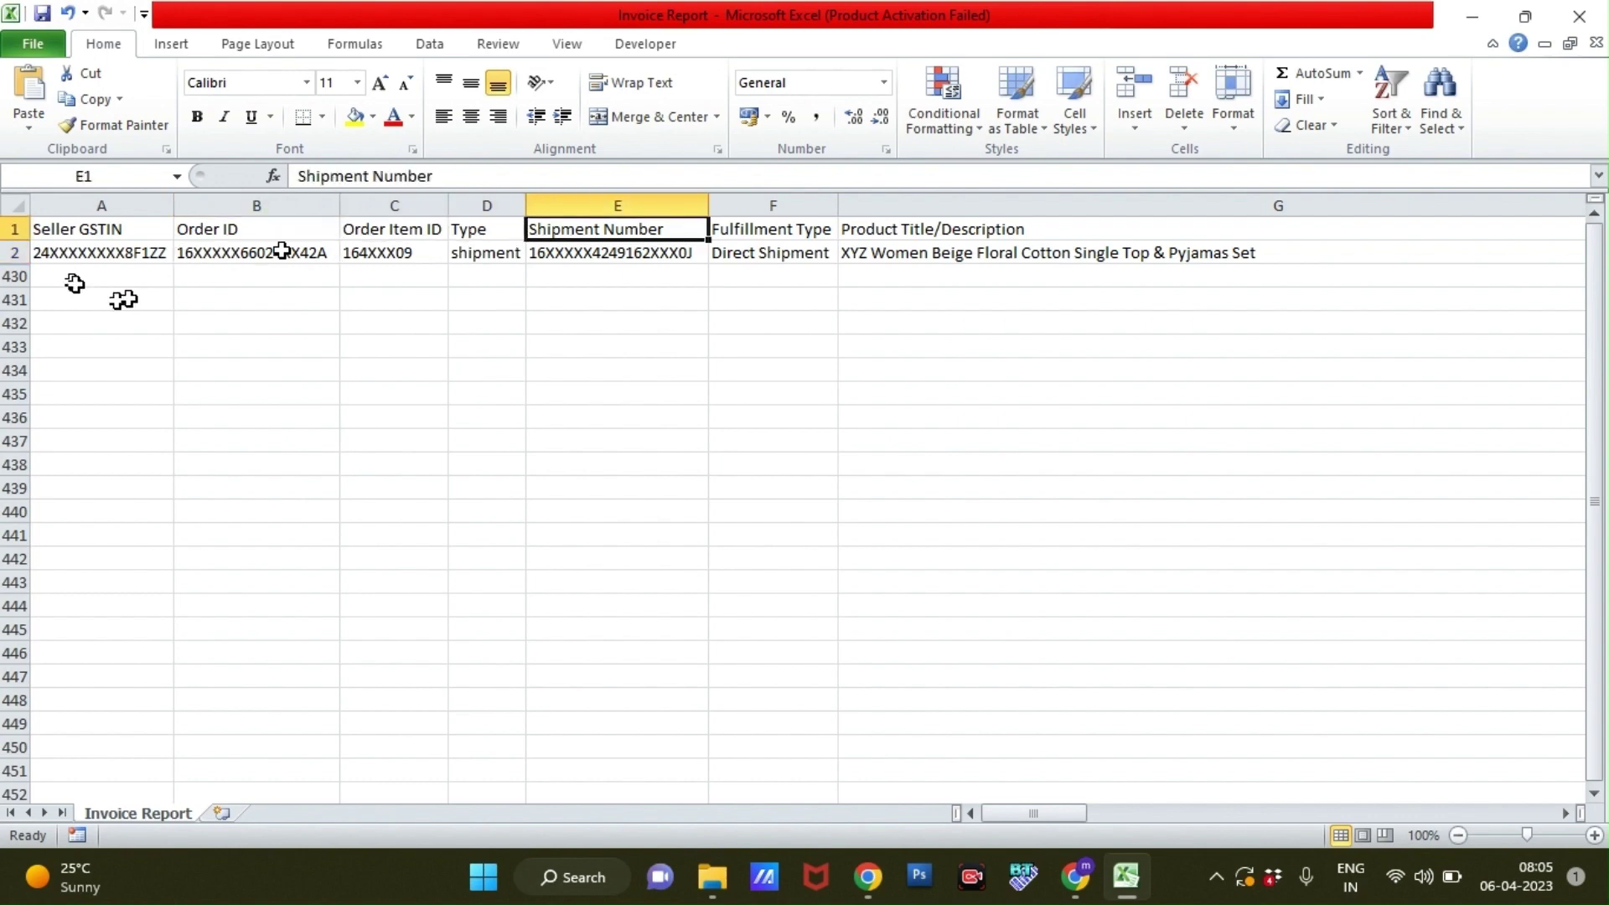
key("Right")
key("Right")
key("Right")
key("Right")
key("Right")
key("Right")
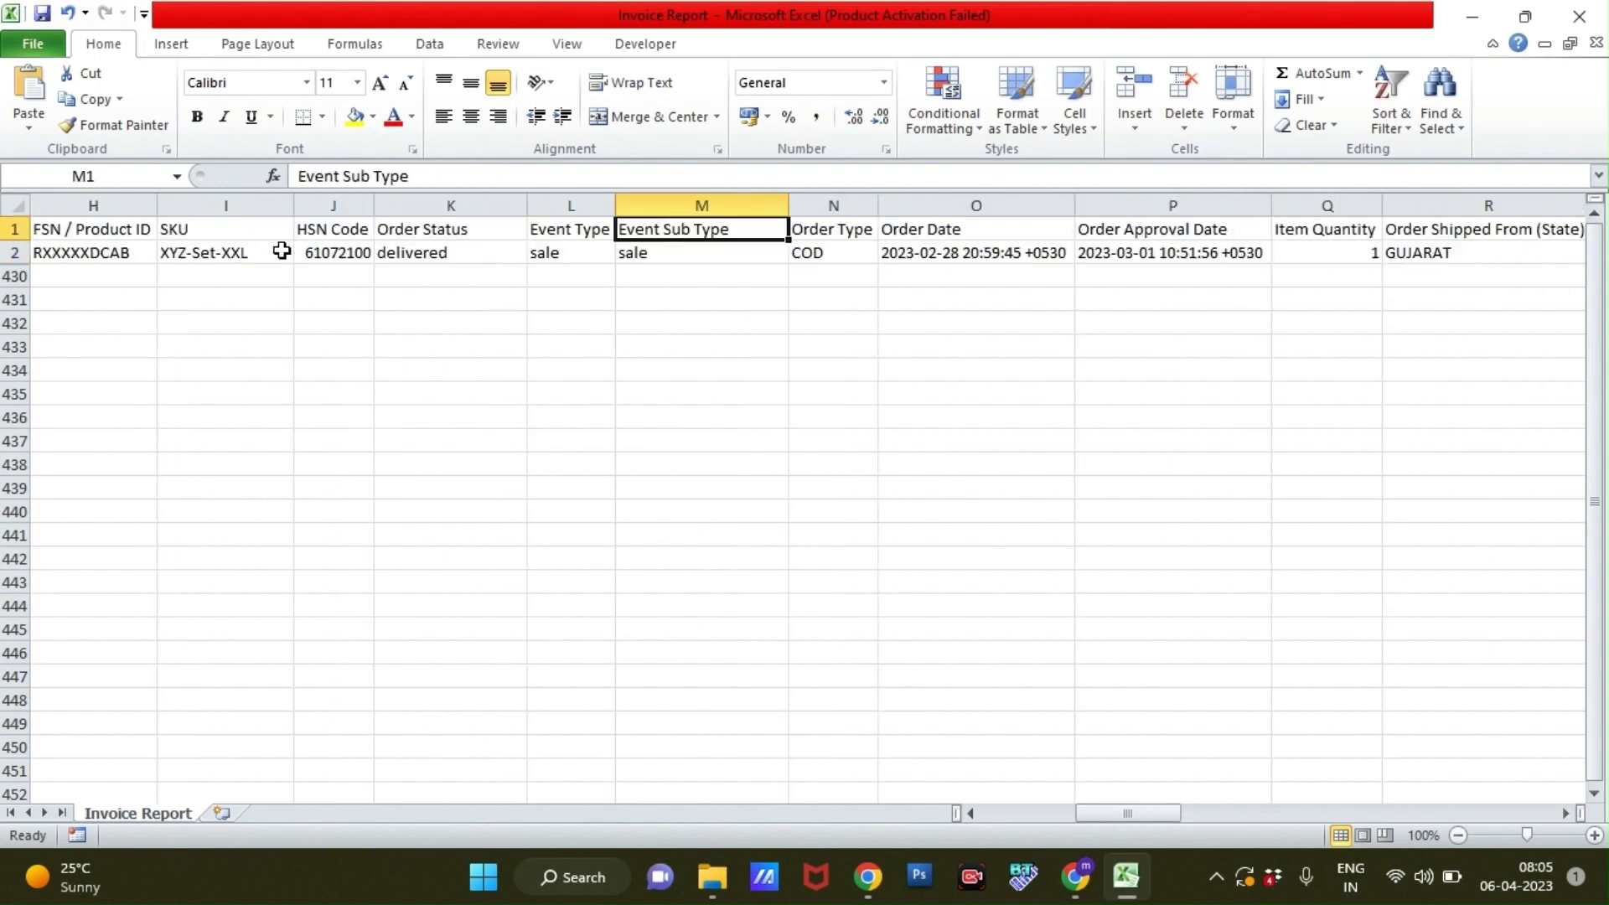
key("Right")
key("Right")
key("Right")
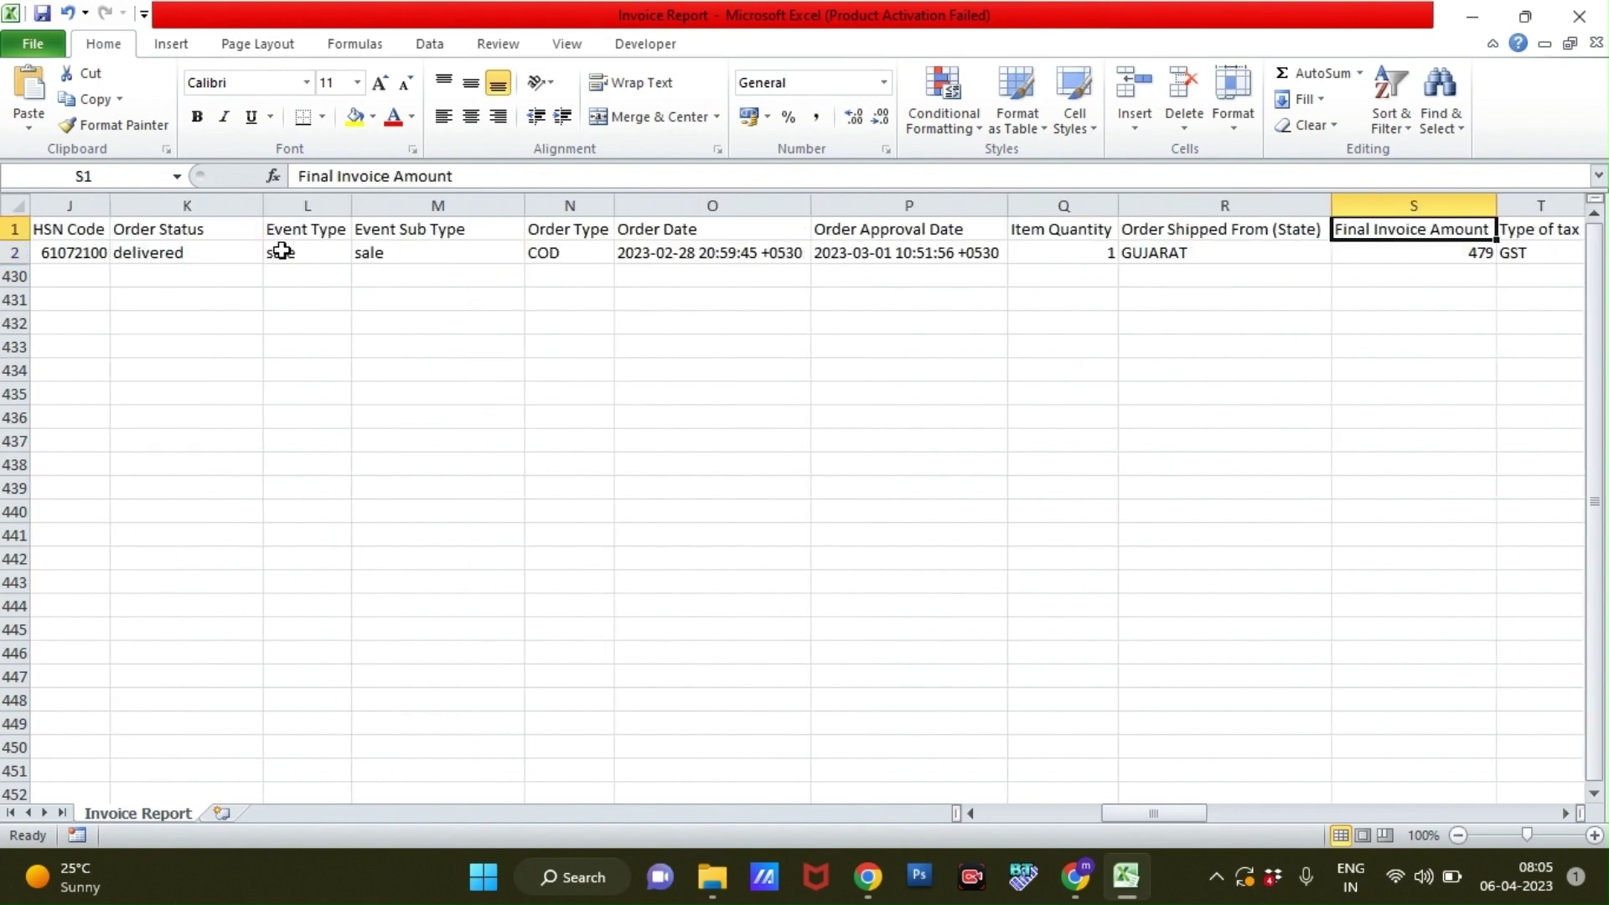
- Examine the order's final invoice amount, taxable value, IGST rate and IGST amount
key("Left")
key("Left")
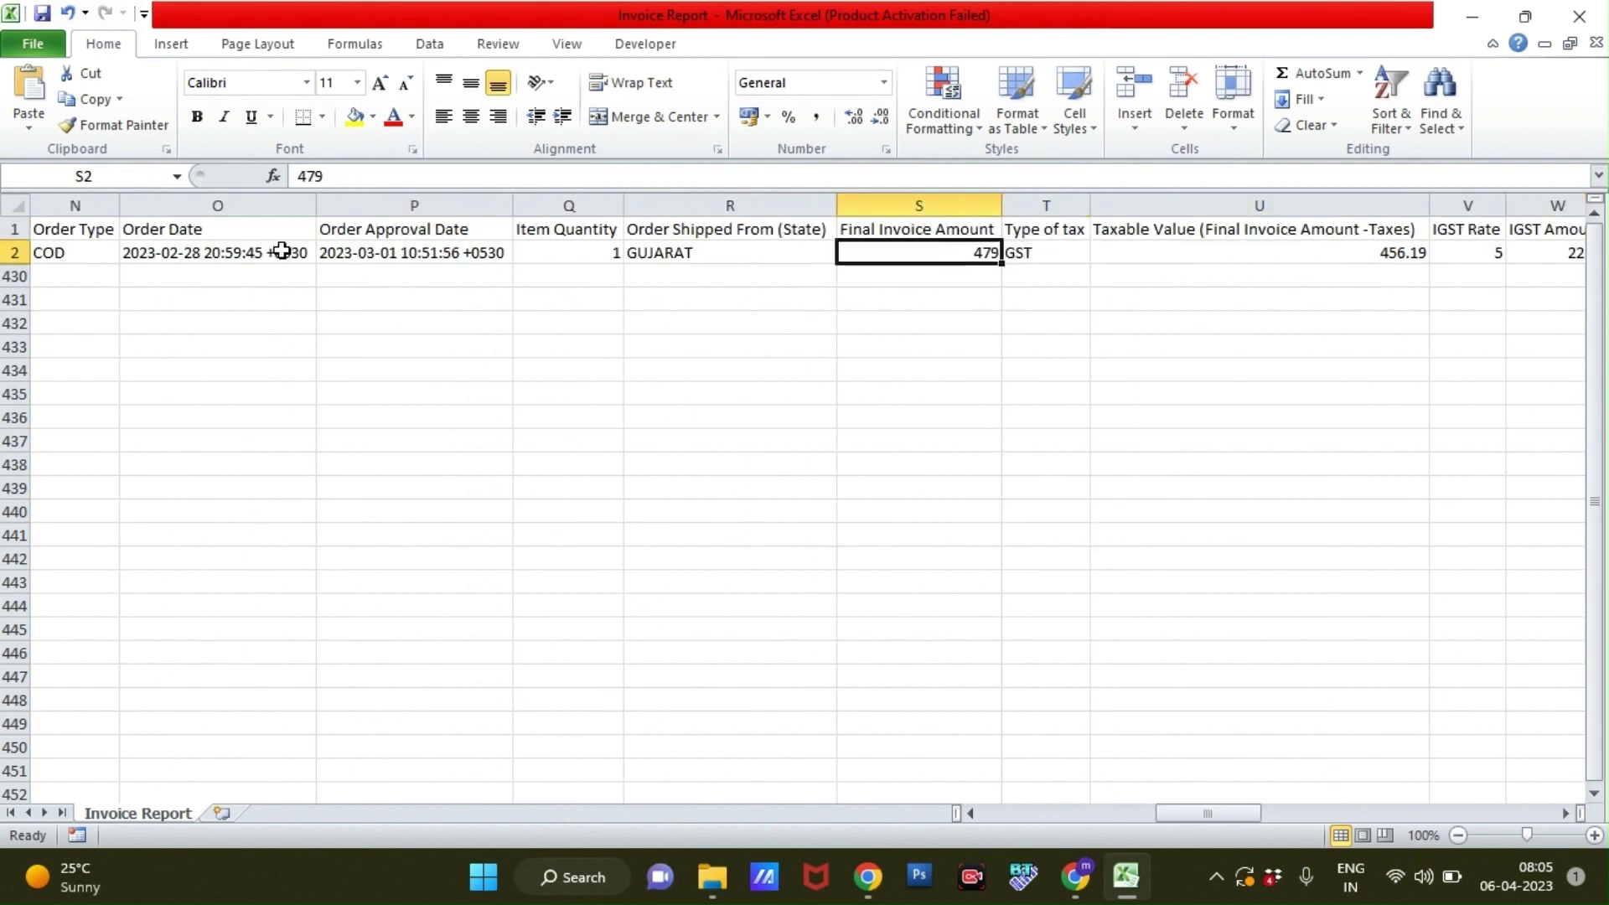
key("Down")
key("Right")
key("Right")
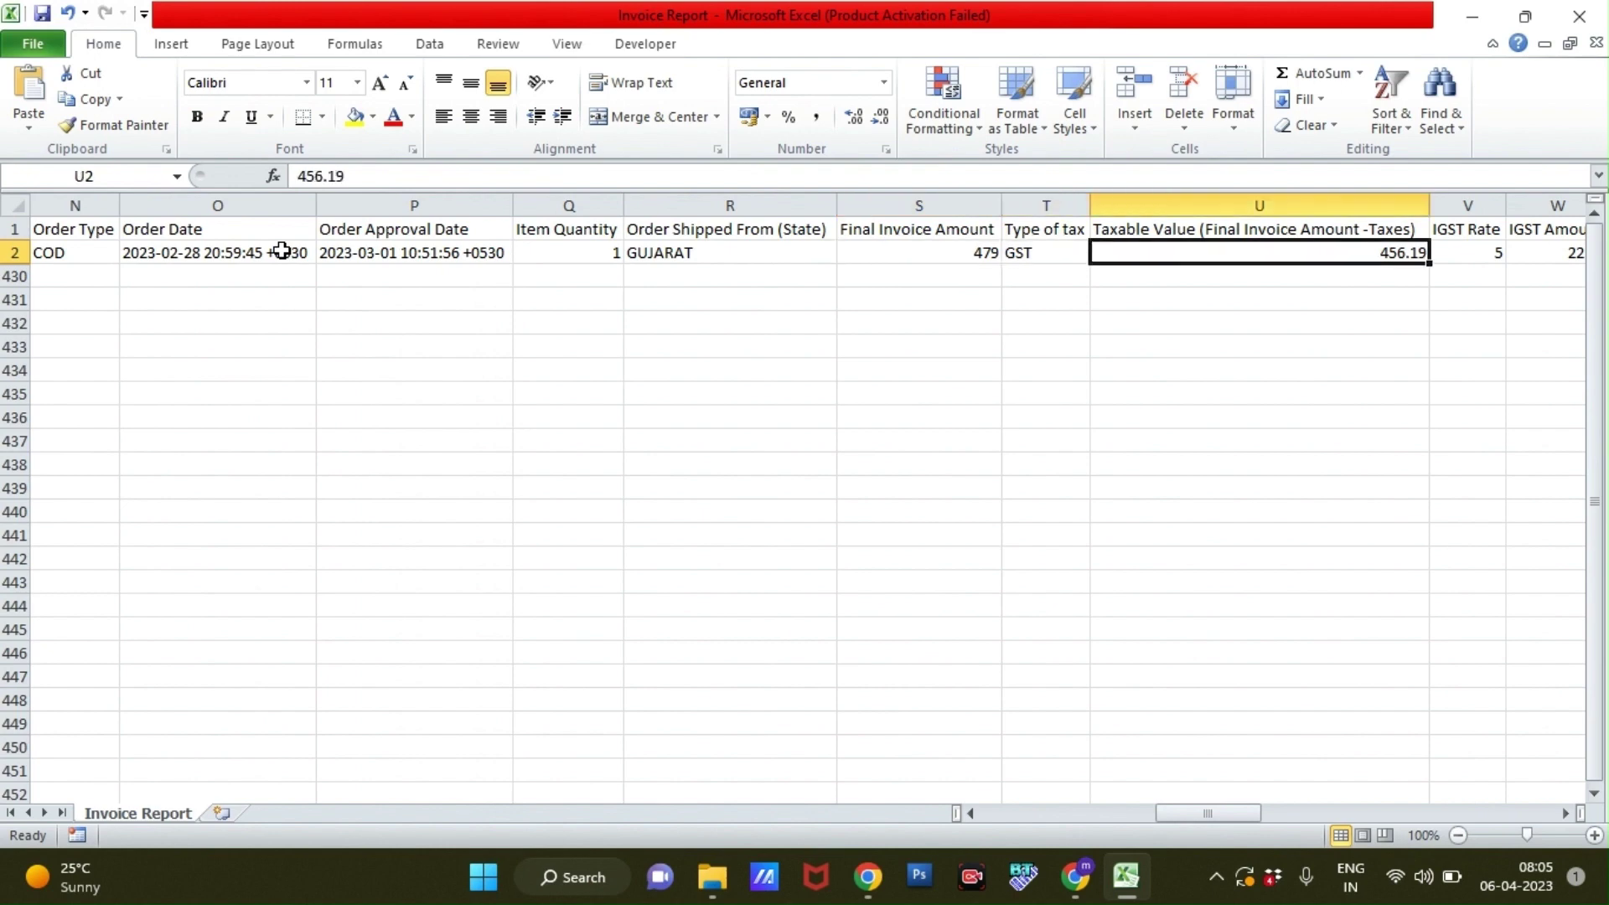
key("Up")
key("Right")
key("Down")
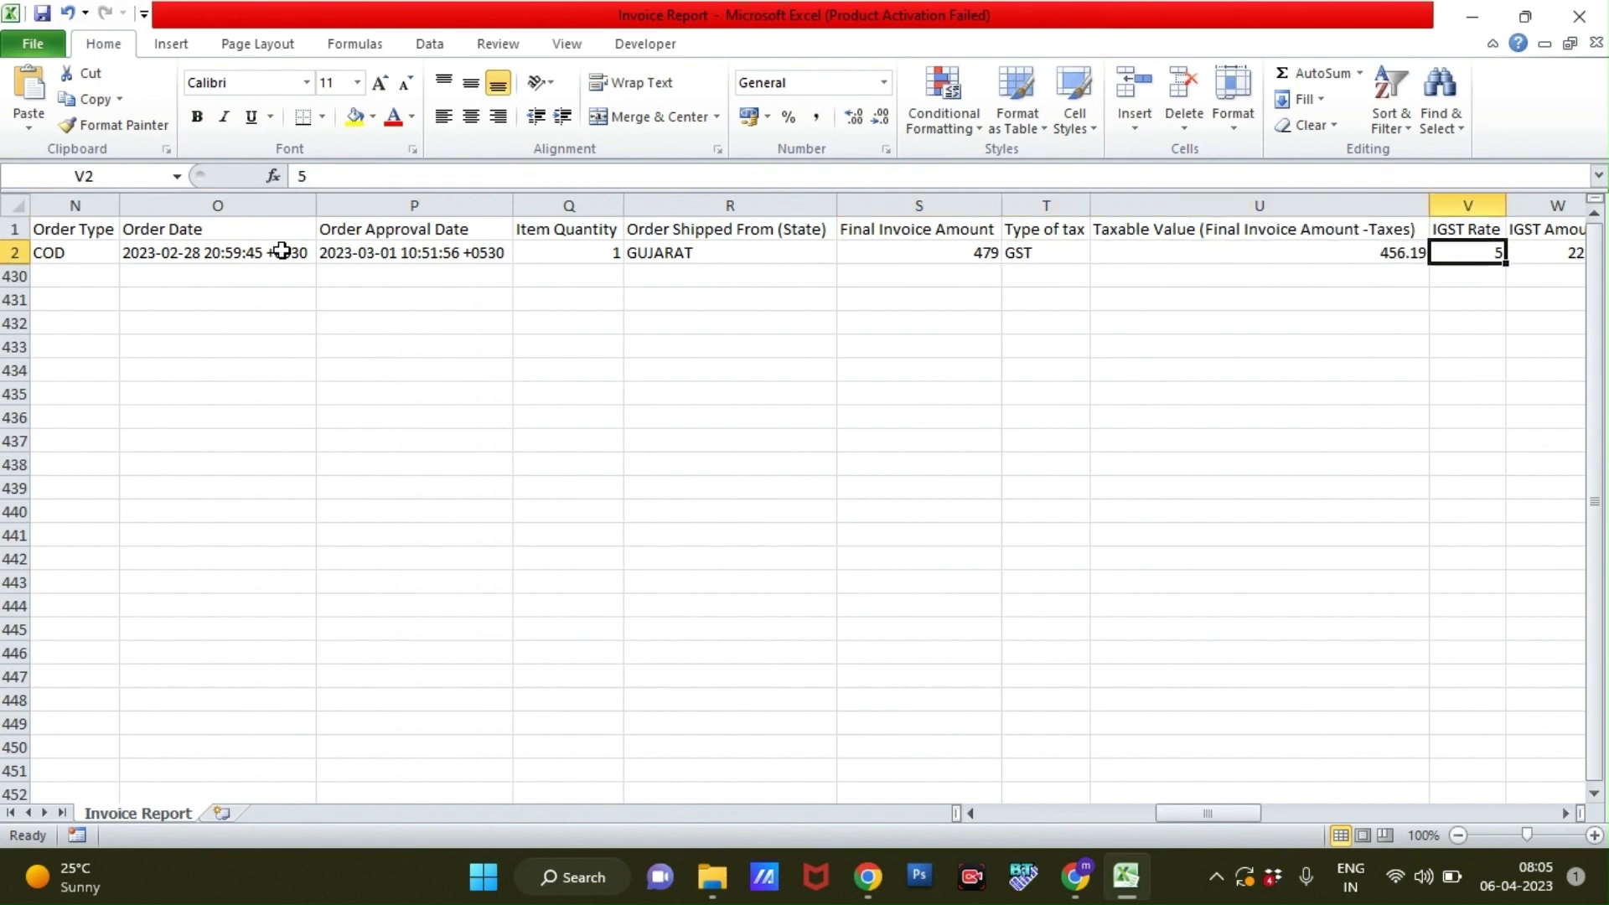
key("Right")
key("Left")
key("Up")
key("Down")
key("Right")
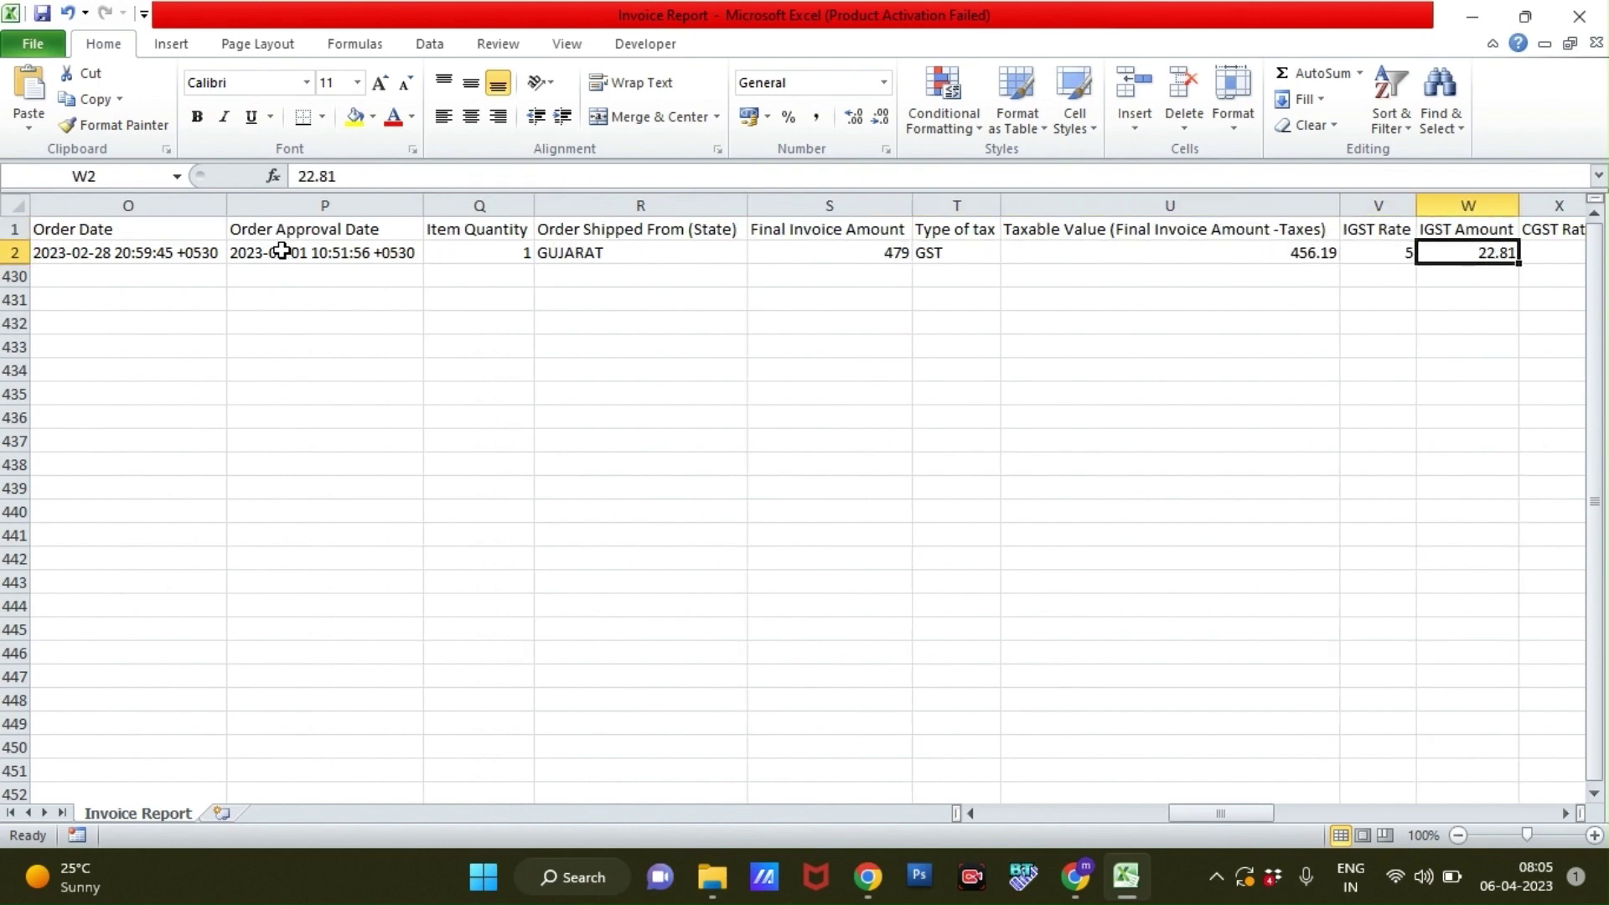
- Examine the CGST, SGST and TCS columns through to the Buyer Invoice Date column
key("Right")
key("Right")
key("Right")
key("Right")
key("Right")
key("Up")
key("Right")
key("Right")
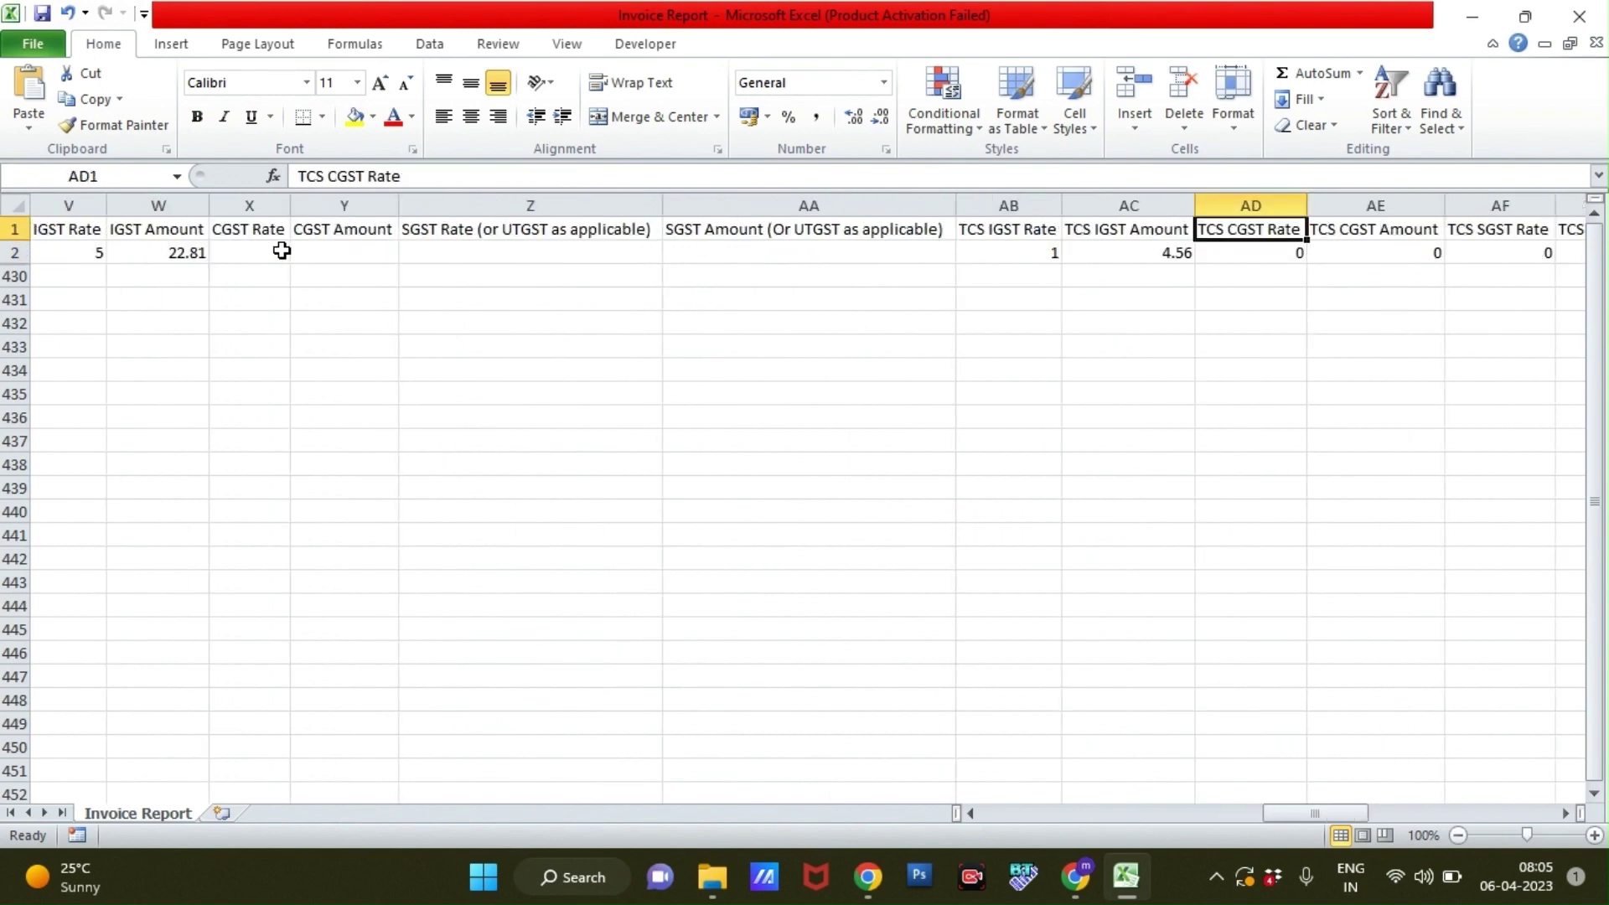
key("Down")
key("Right")
key("Right")
key("Right")
key("Right")
key("Right")
key("Up")
key("Right")
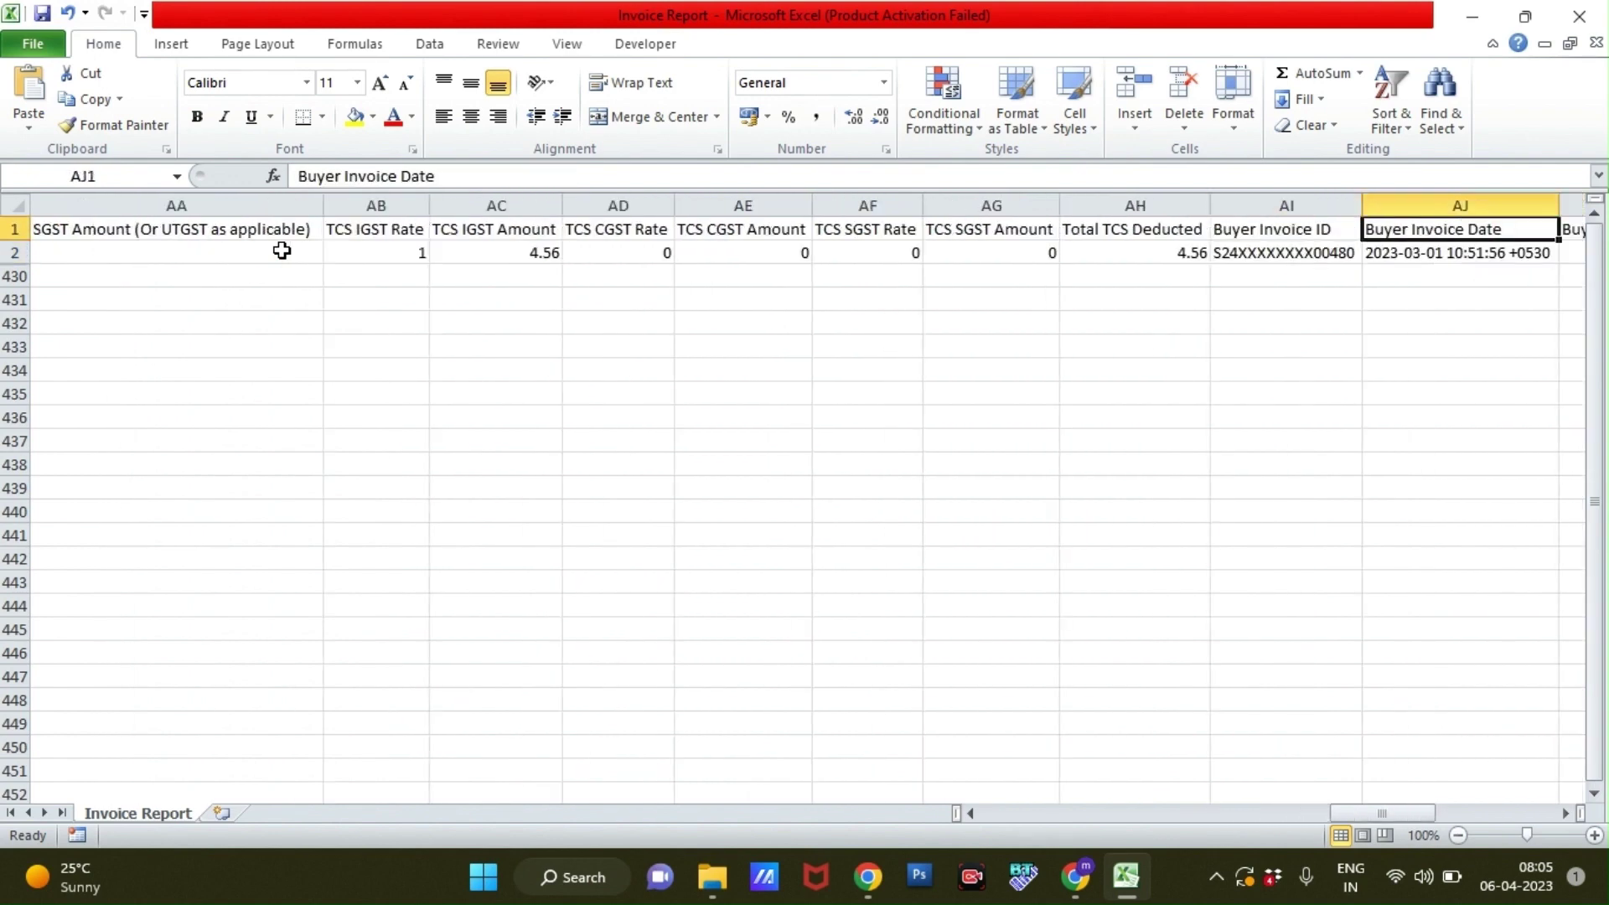
- Review the buyer invoice amount, customer billing and delivery location, and TDS 194O columns, and return to the sheet's start
key("Right")
key("Right")
key("Right")
key("Right")
key("Right")
key("Right")
key("Right")
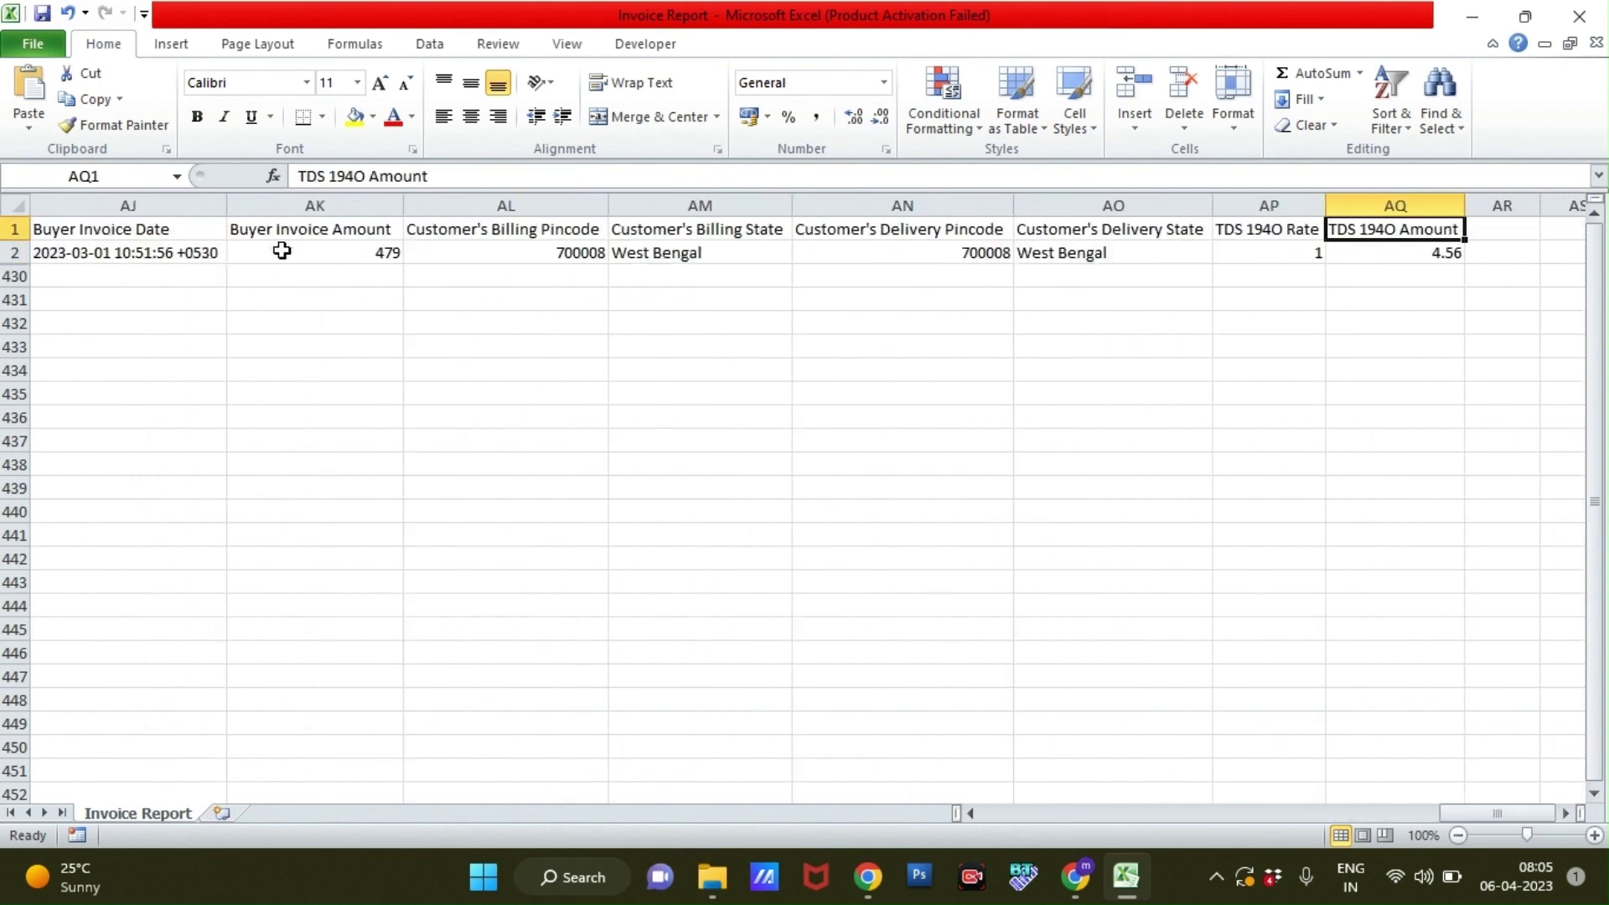
key("ctrl+Home")
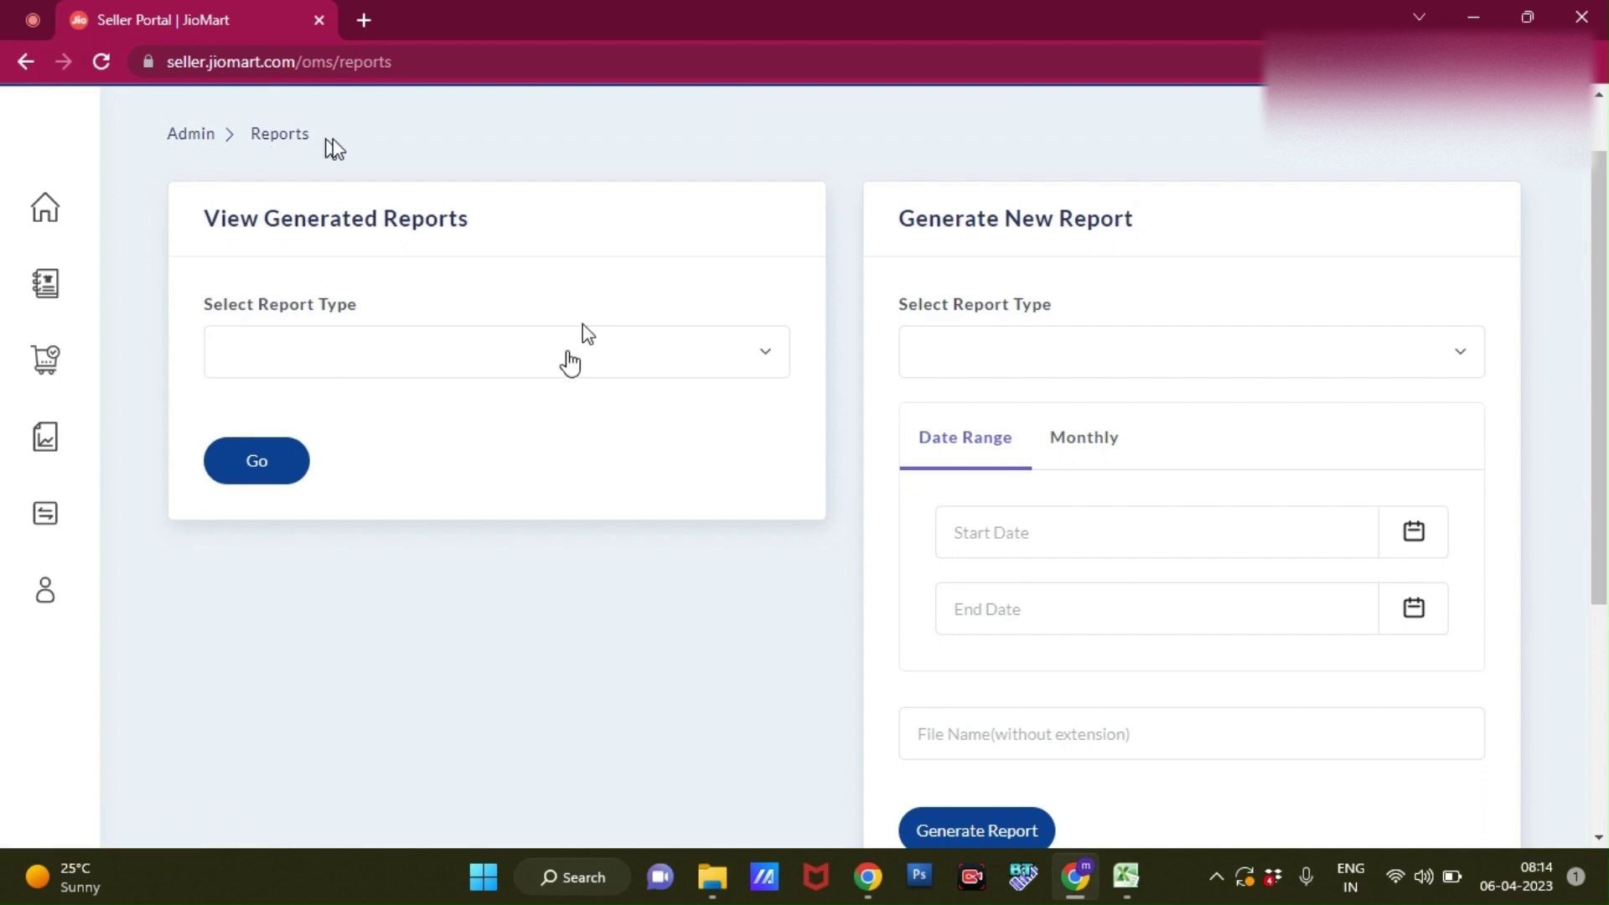
- Open the generated reports page for the Service Invoice Report type
left_click(570, 362)
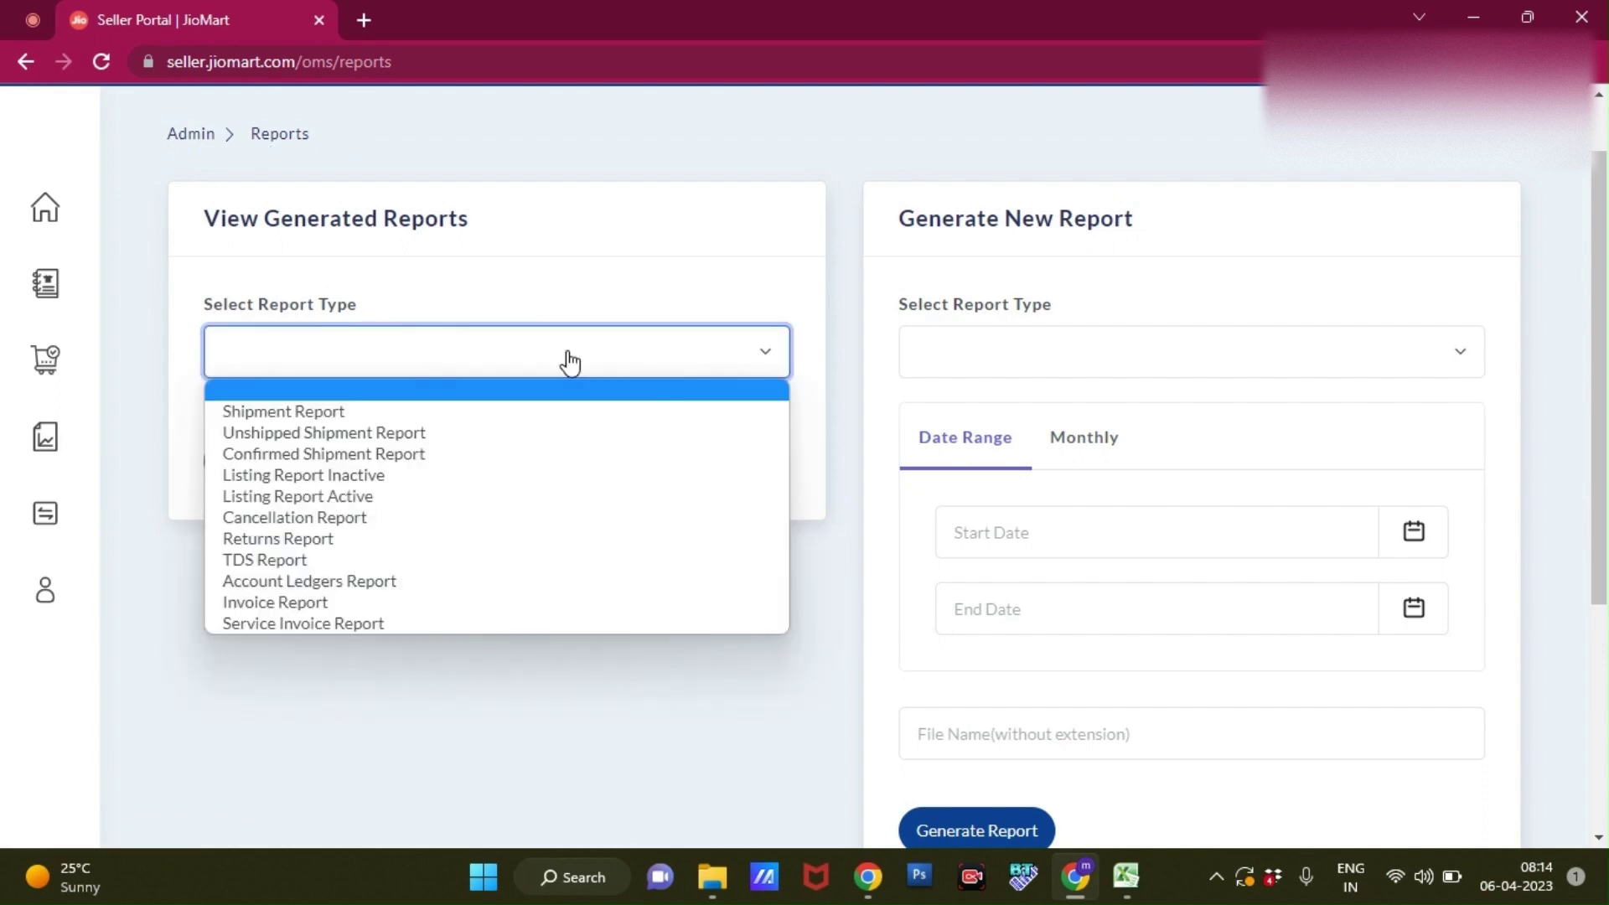
key("Down")
key("End")
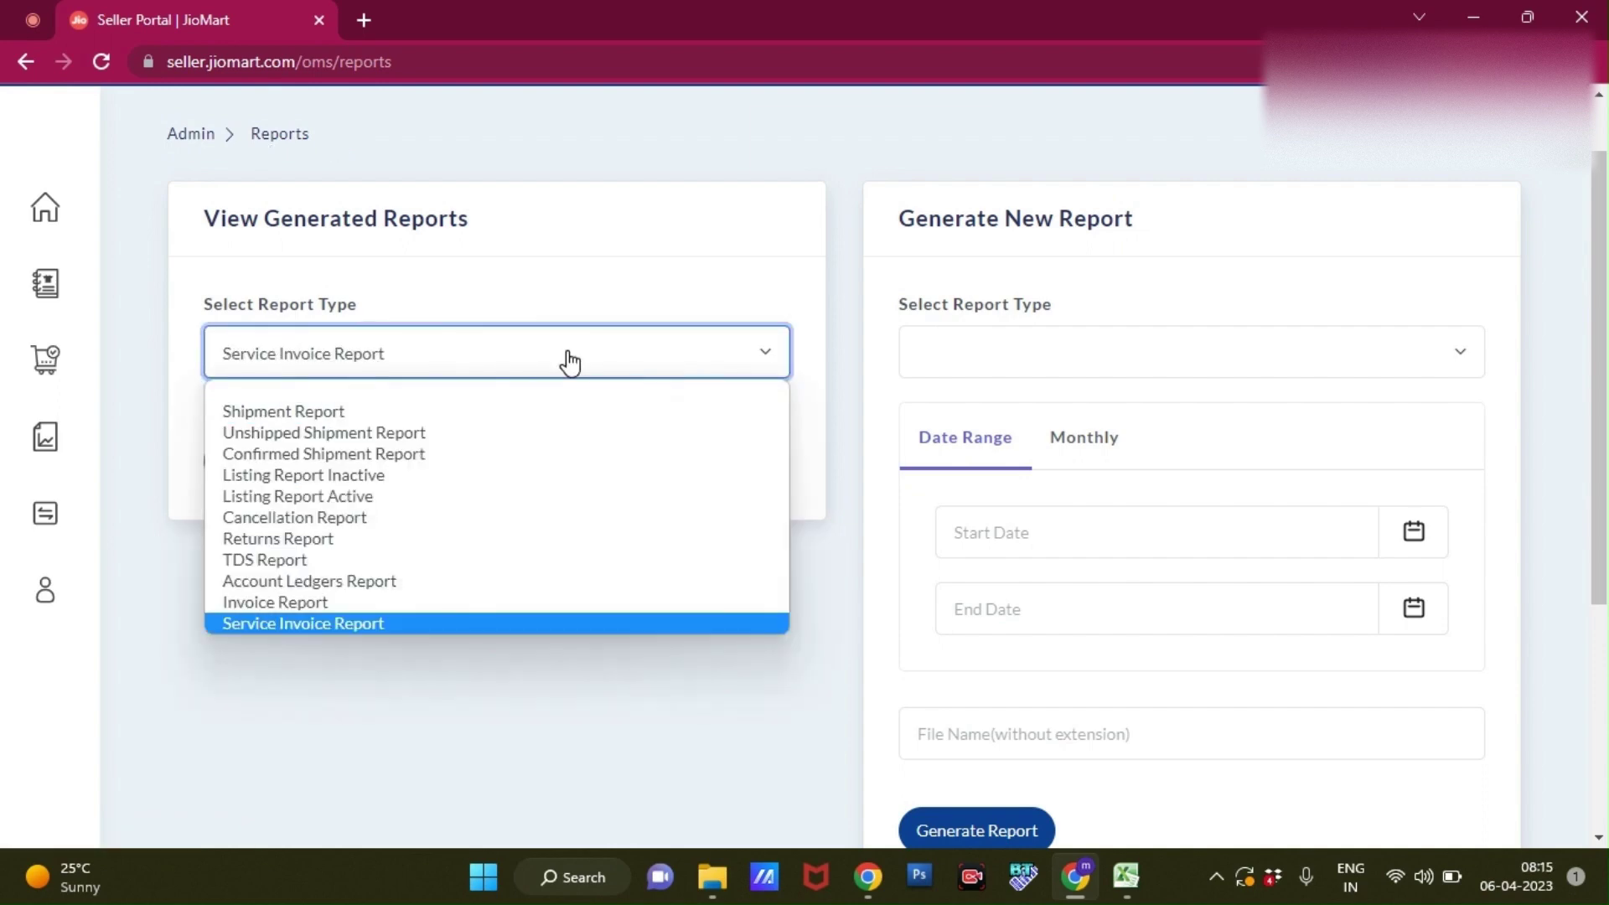
left_click(428, 625)
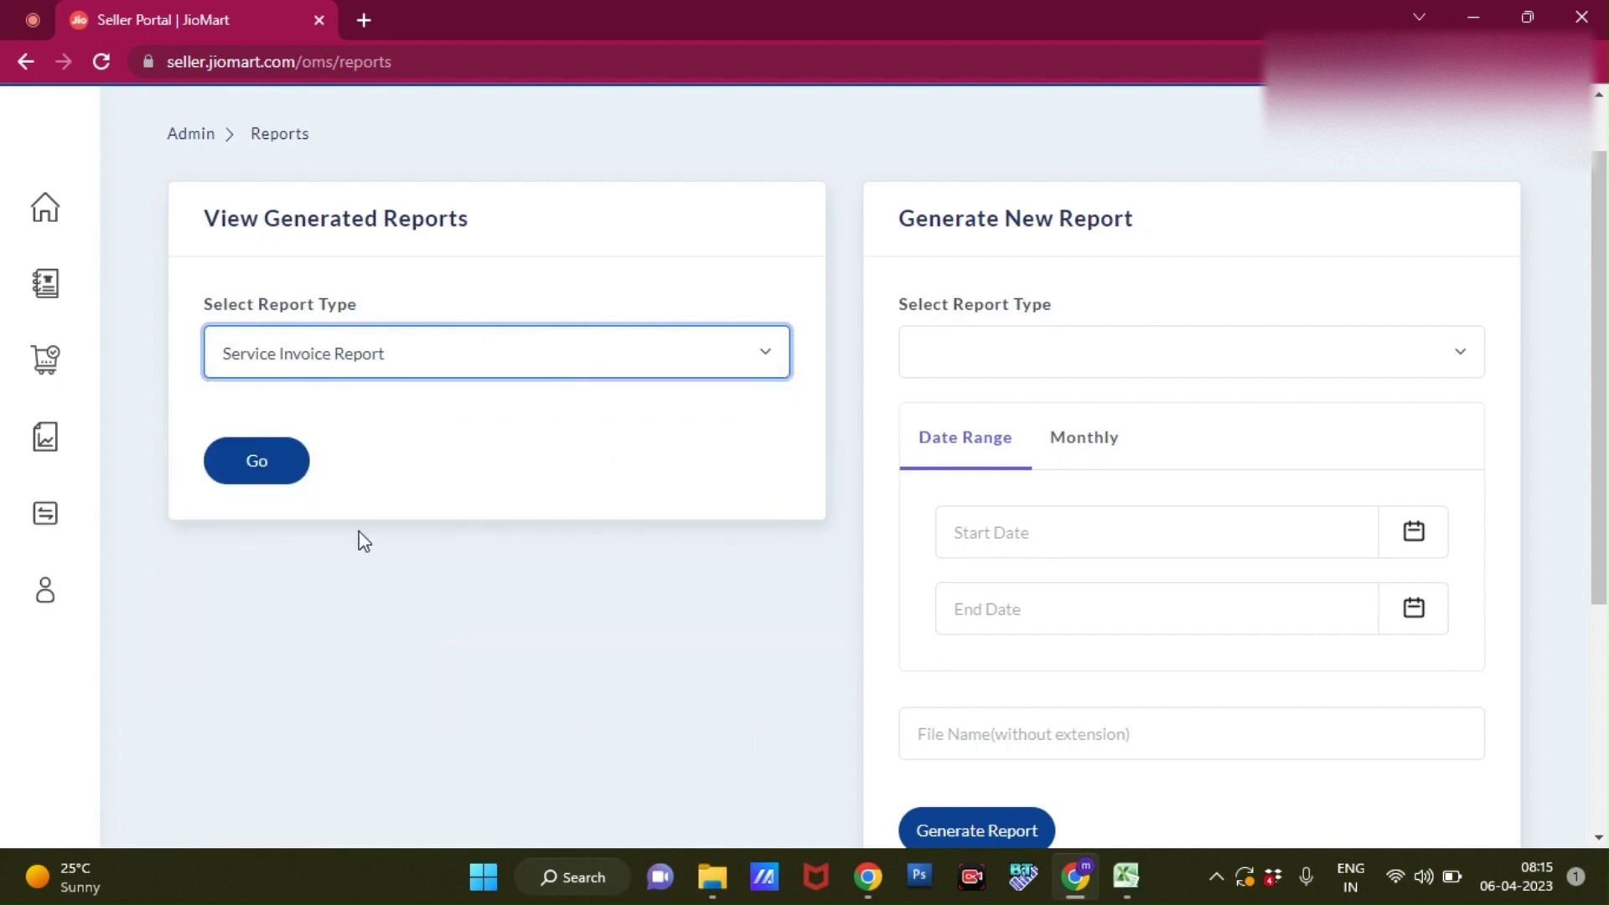
left_click(279, 476)
- Set the Service Invoice Report period to the month of March 2023
scroll(486, 404, "down", 3)
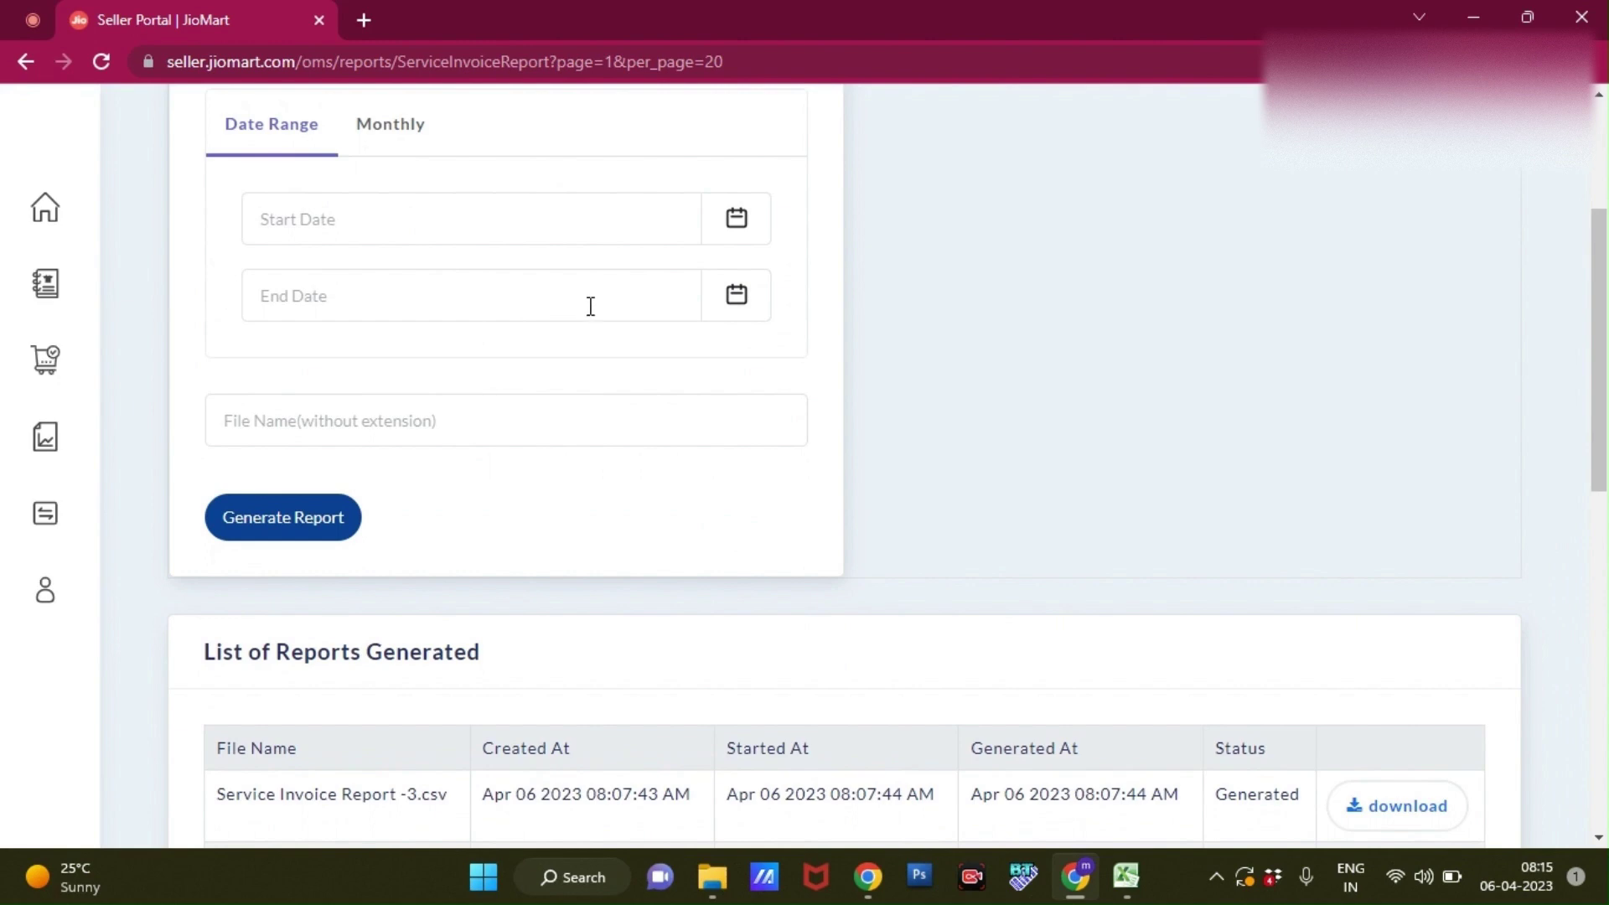
left_click(392, 128)
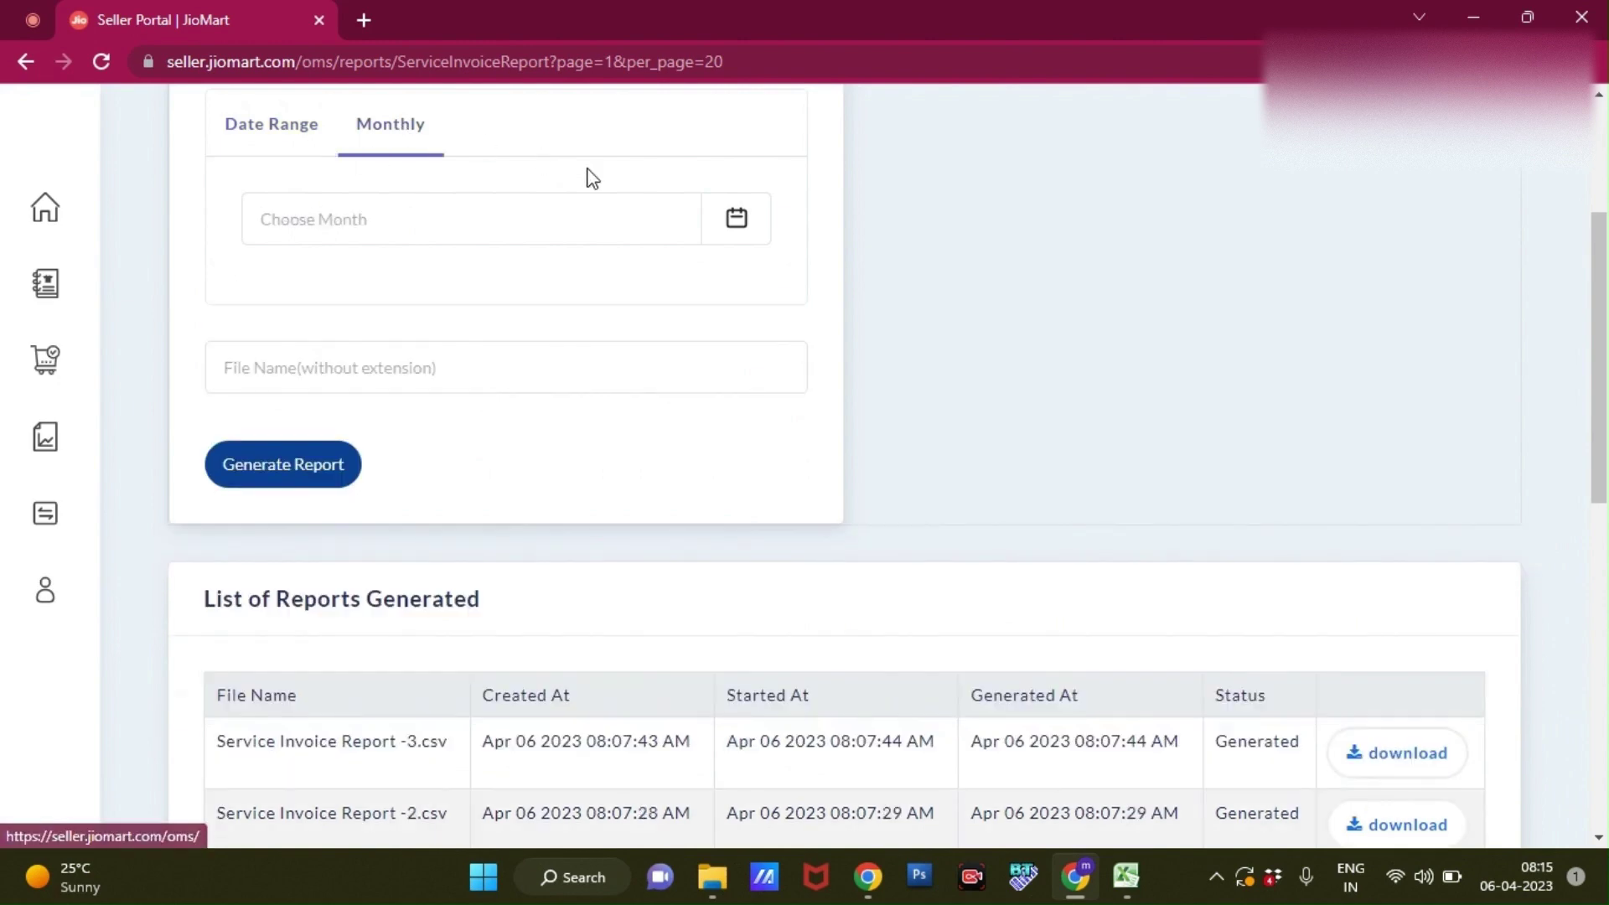
scroll(589, 176, "up", 1)
left_click(742, 335)
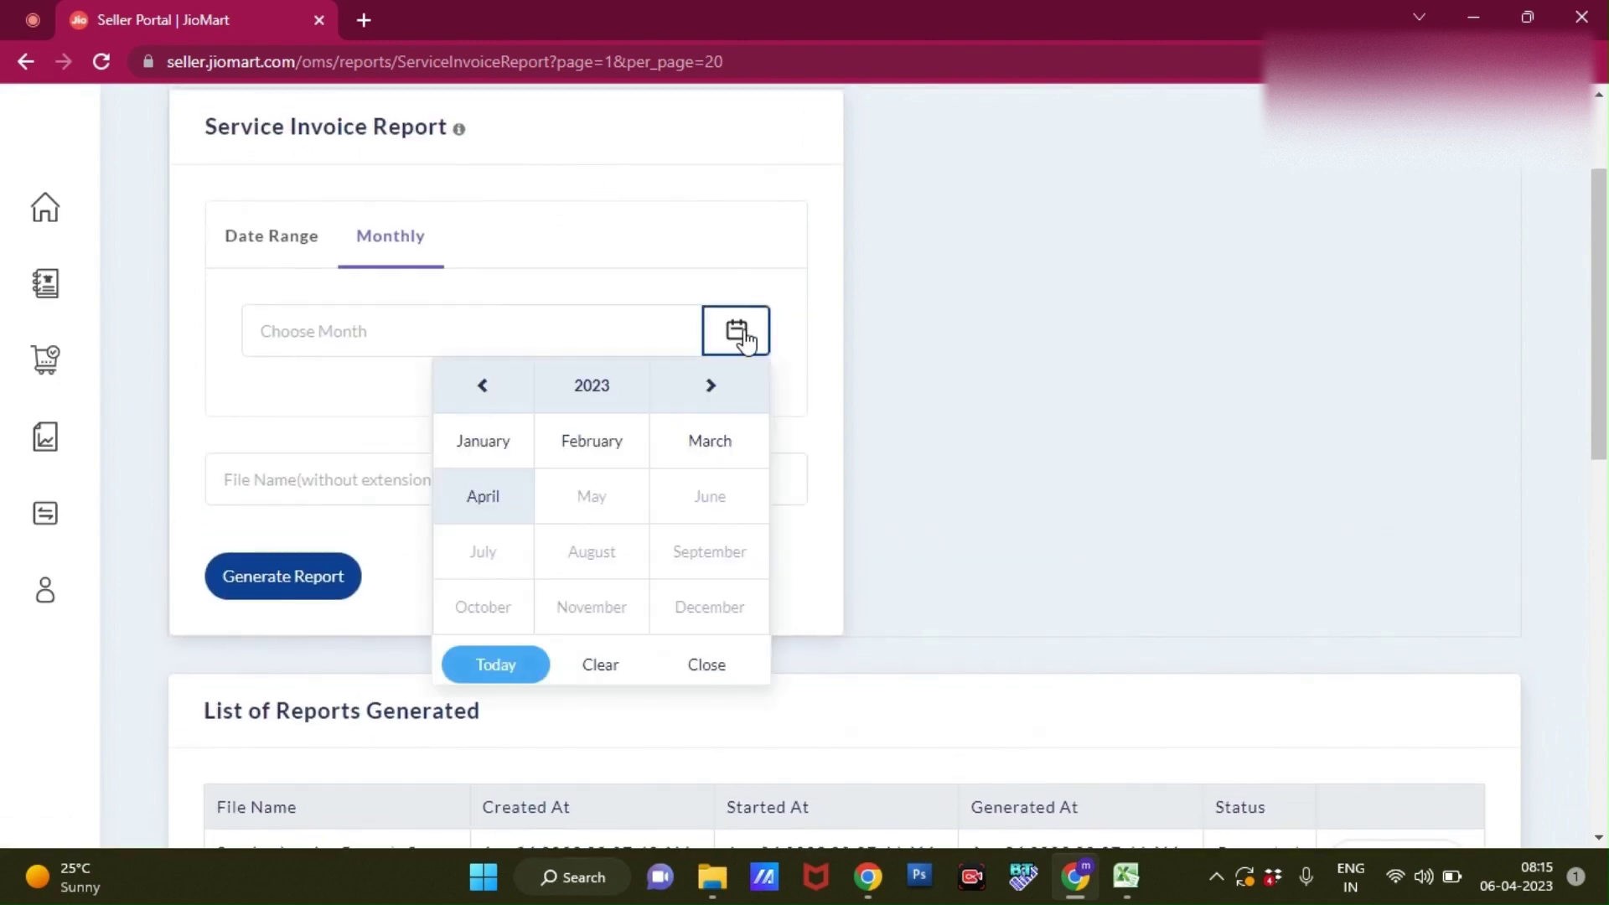
left_click(709, 441)
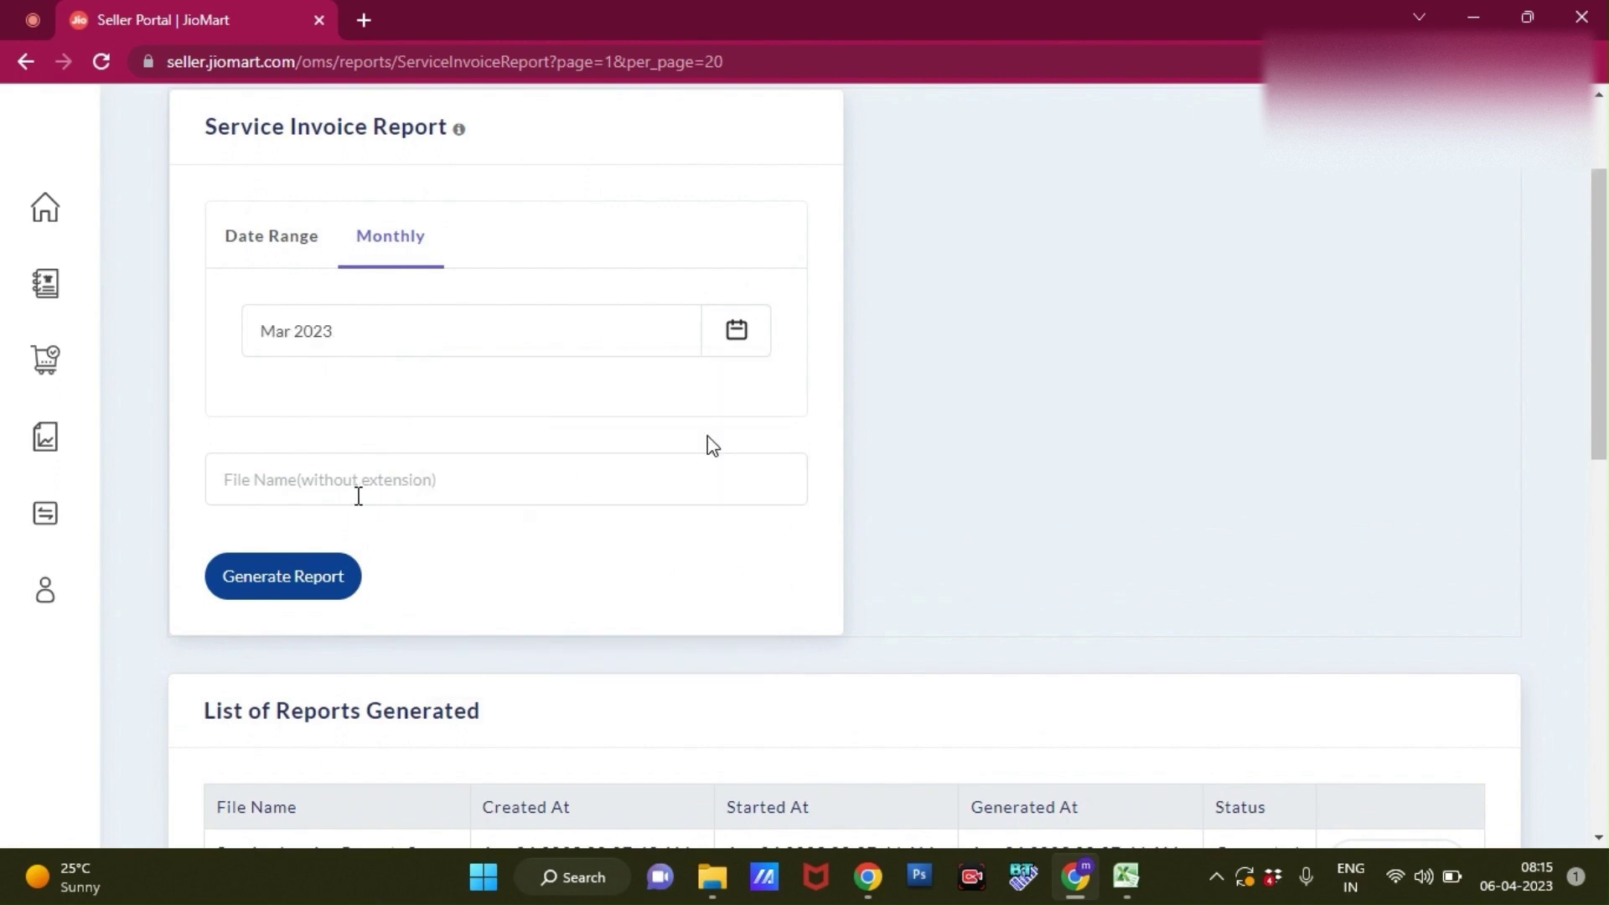
- Name the report file "Service Invoice Report", using the form's heading text, and try to generate the monthly report
triple_click(262, 138)
key("ctrl+c")
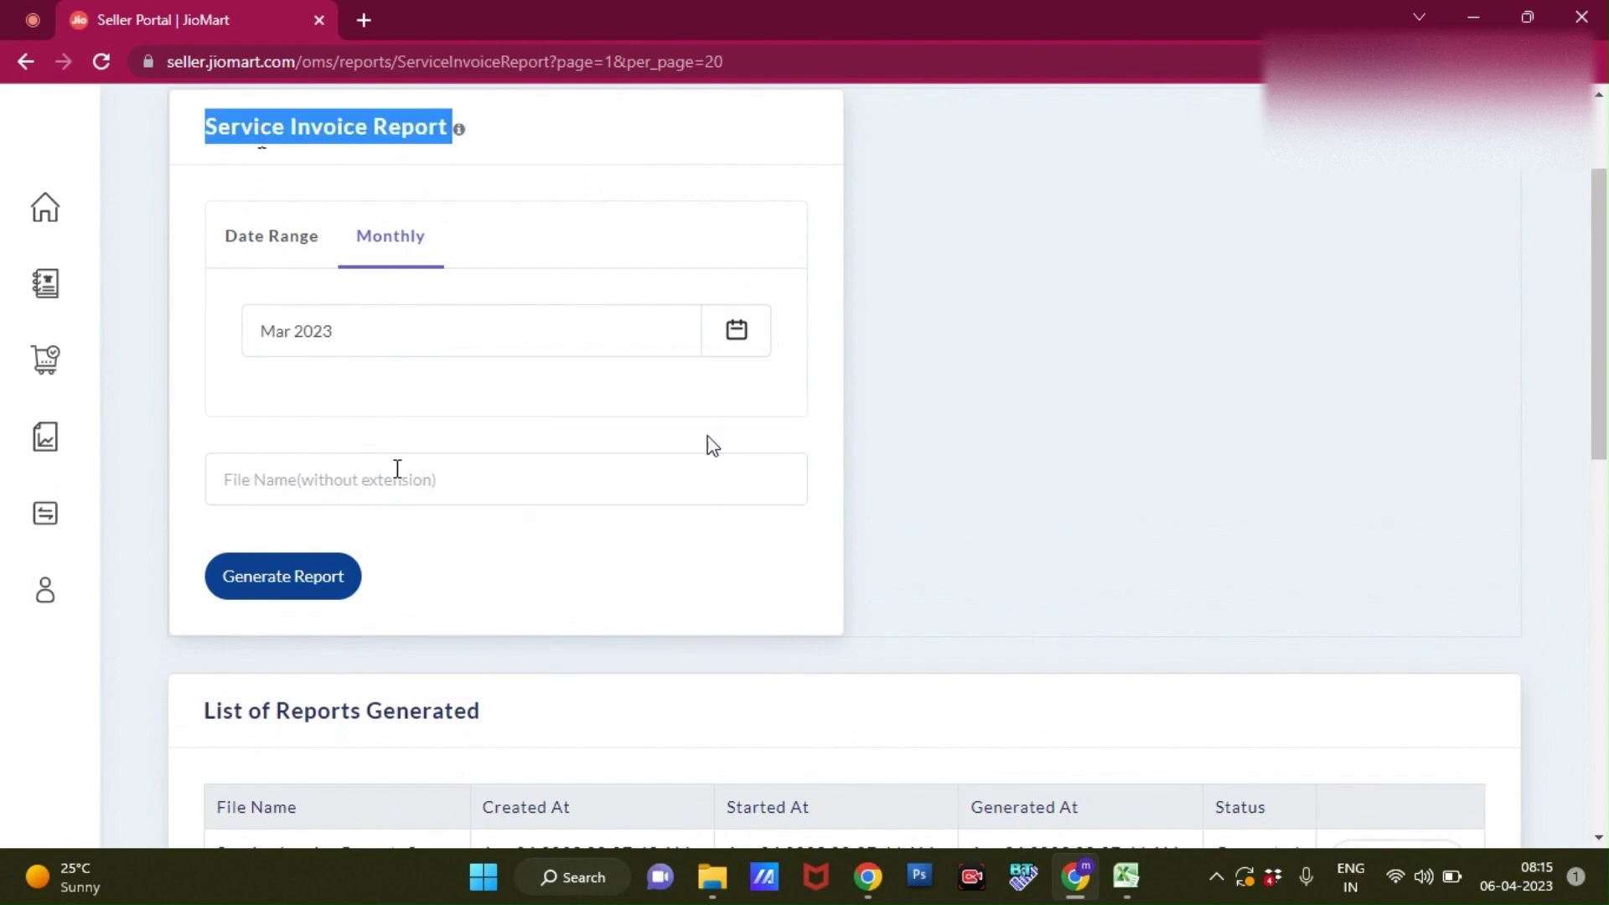
left_click(397, 468)
key("ctrl+v")
left_click(350, 575)
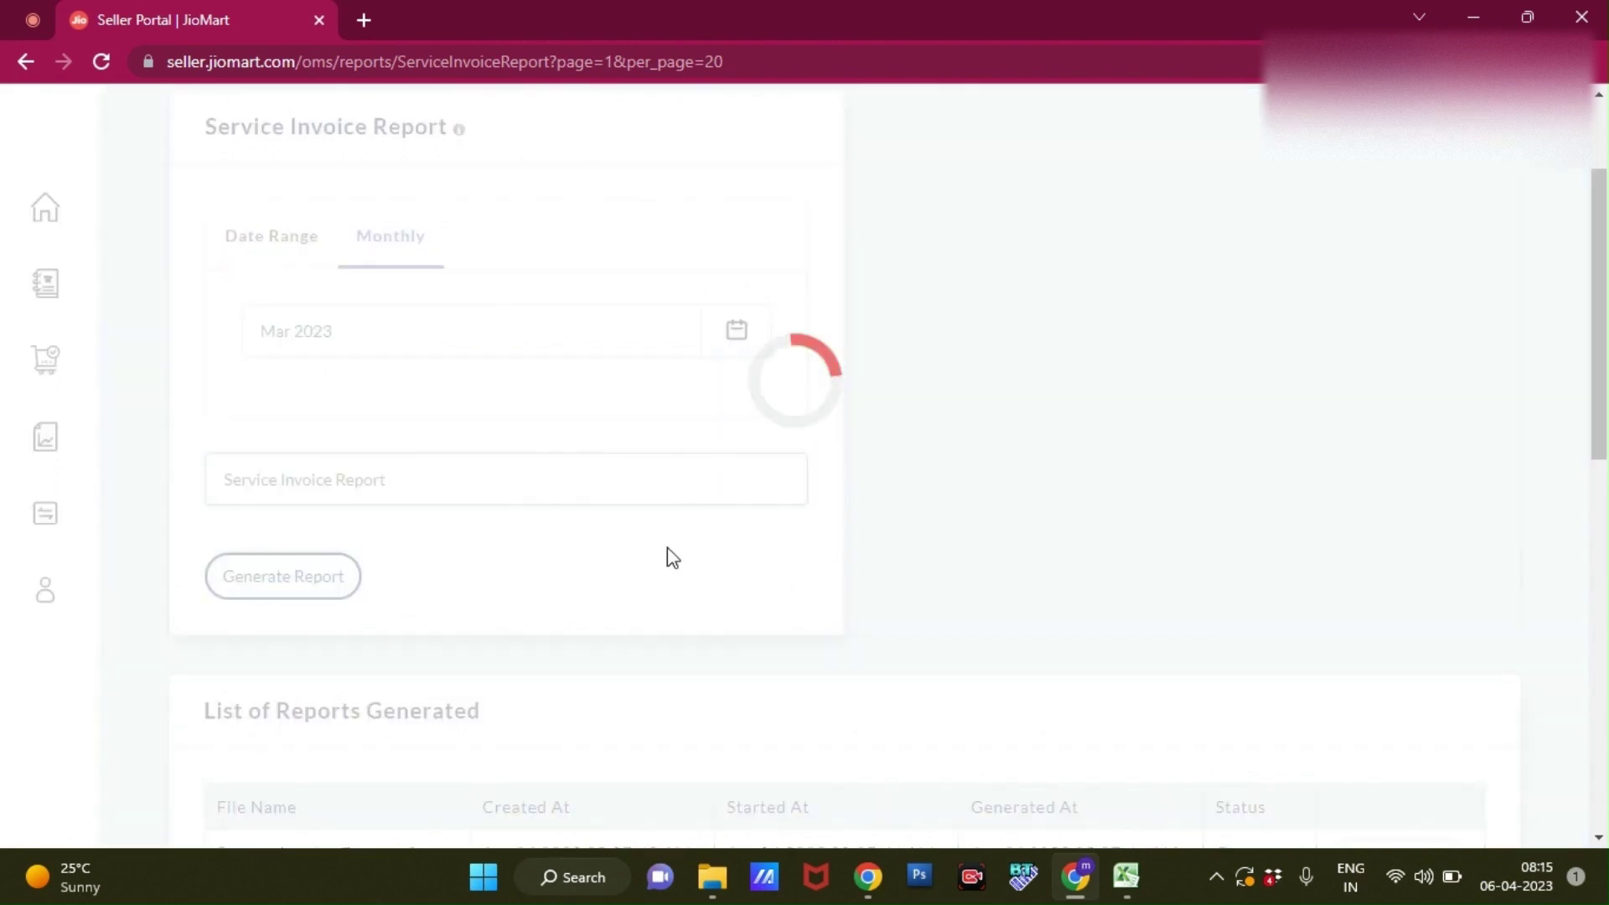
scroll(667, 546, "down", 1)
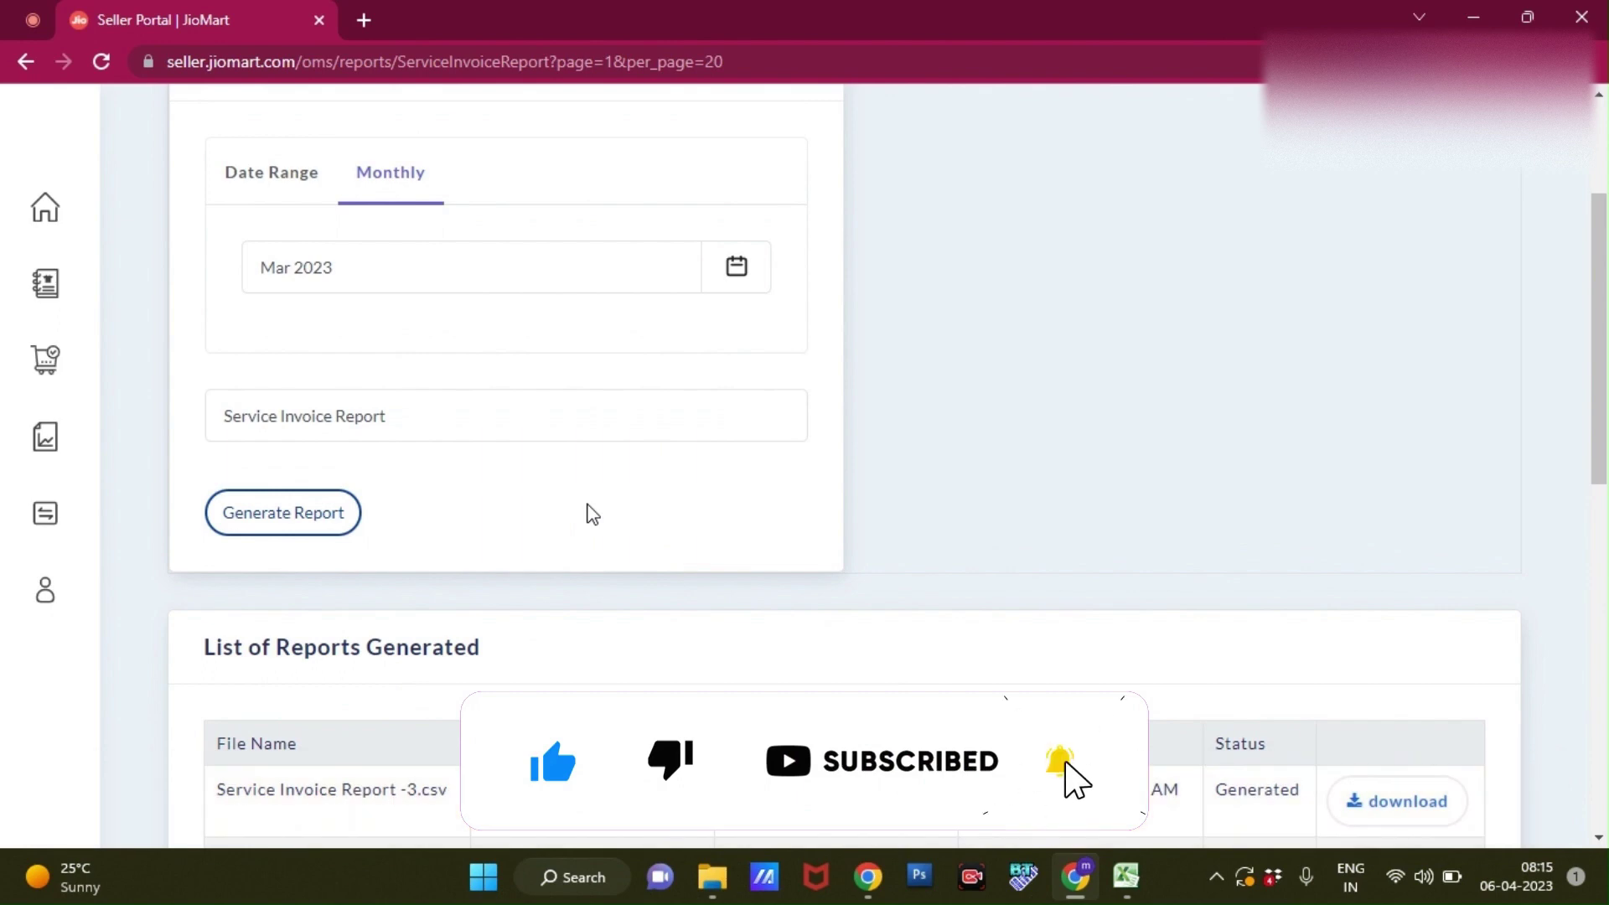
scroll(590, 511, "up", 1)
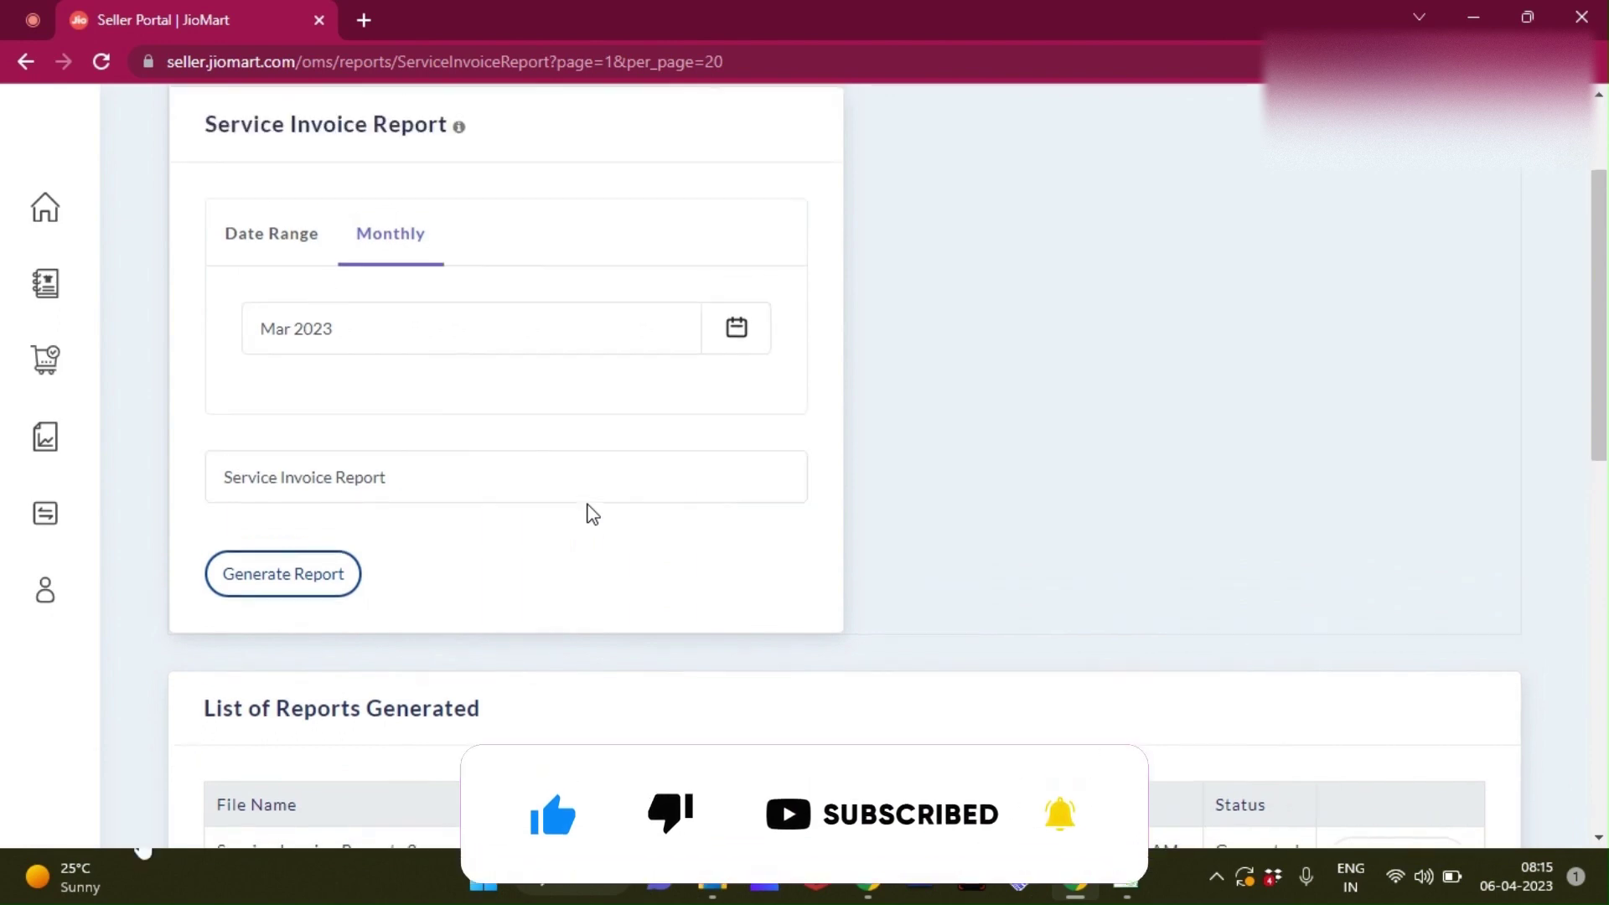
- Switch the report period to a date range from 01 March 23 to 15 March 23
left_click(287, 264)
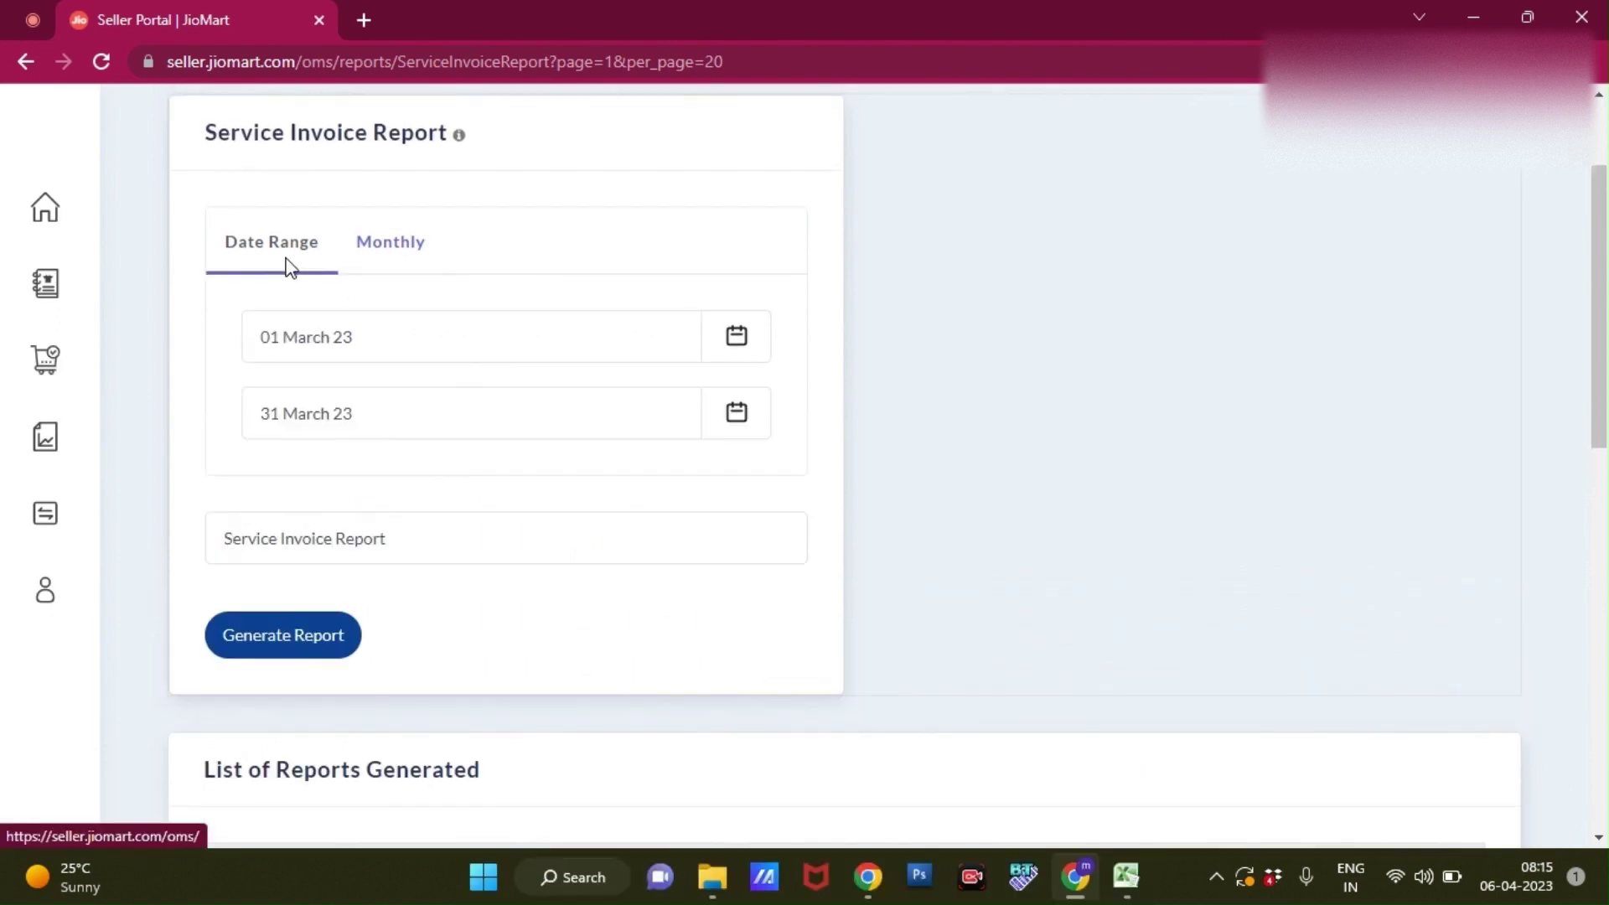
left_click(737, 340)
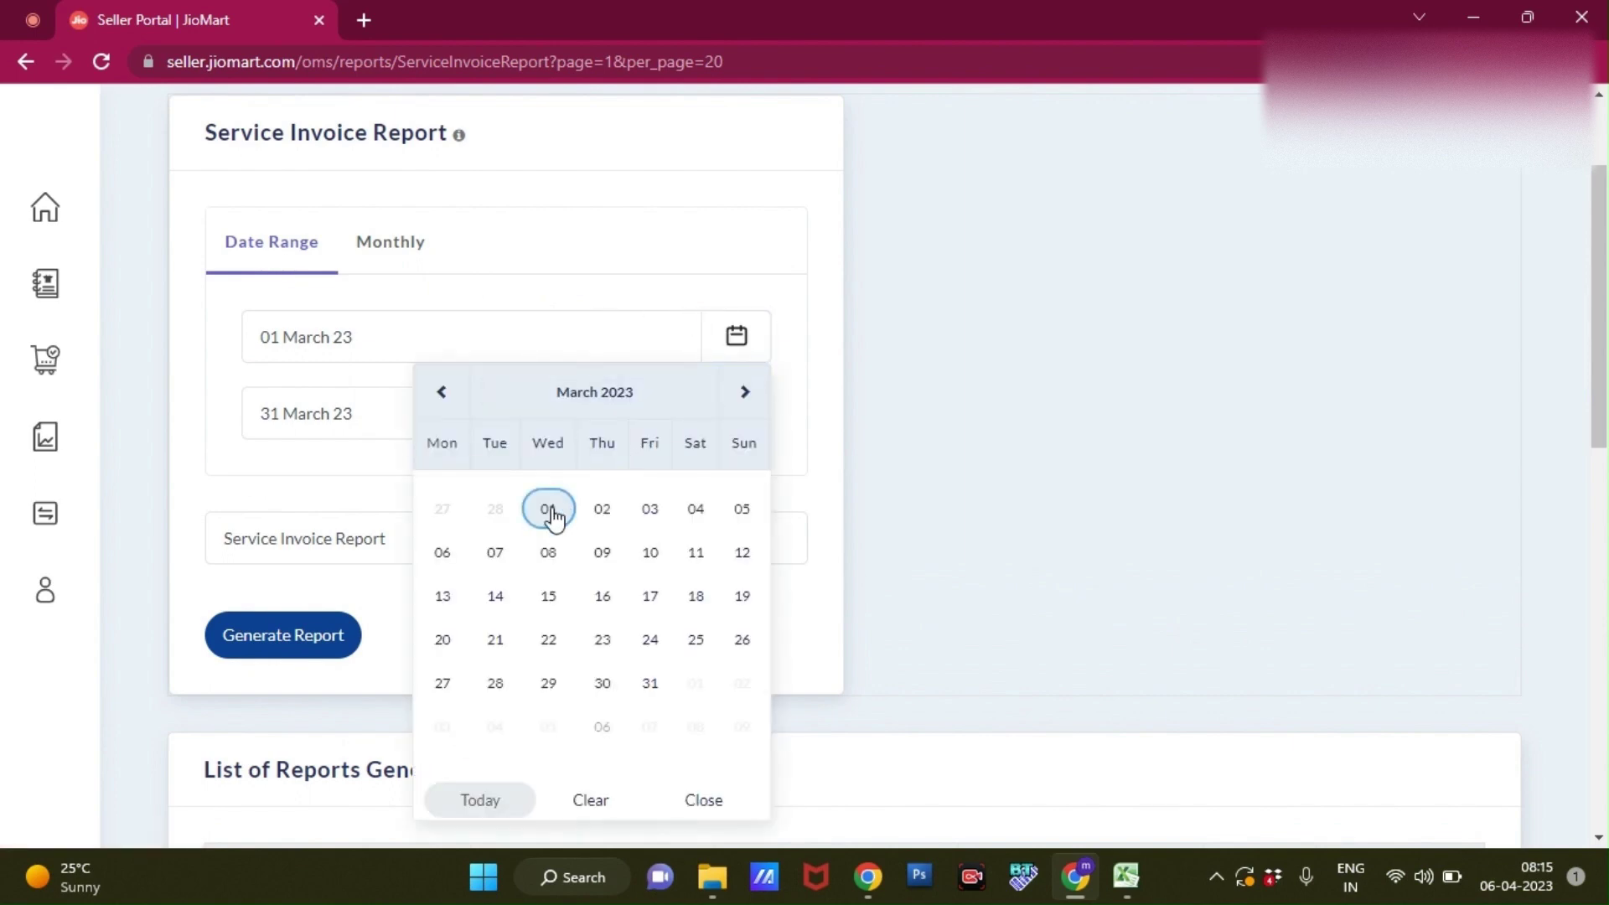
left_click(550, 510)
left_click(736, 415)
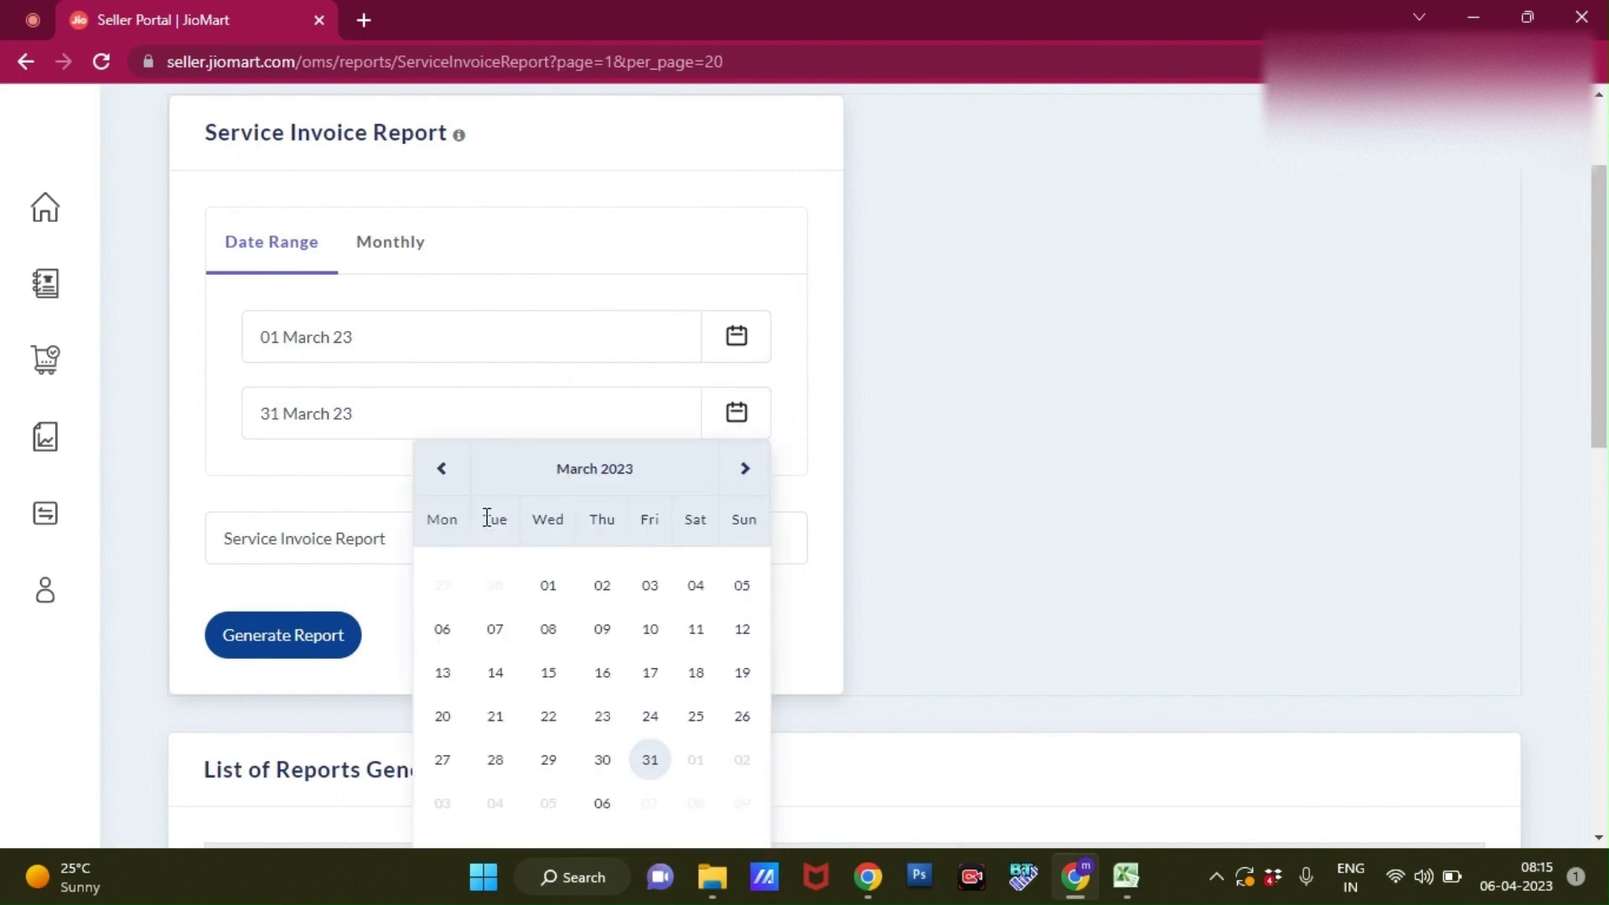
left_click(550, 674)
- Extend the report's file name to "Service Invoice Report -1st To 15 Mar"
left_click(439, 533)
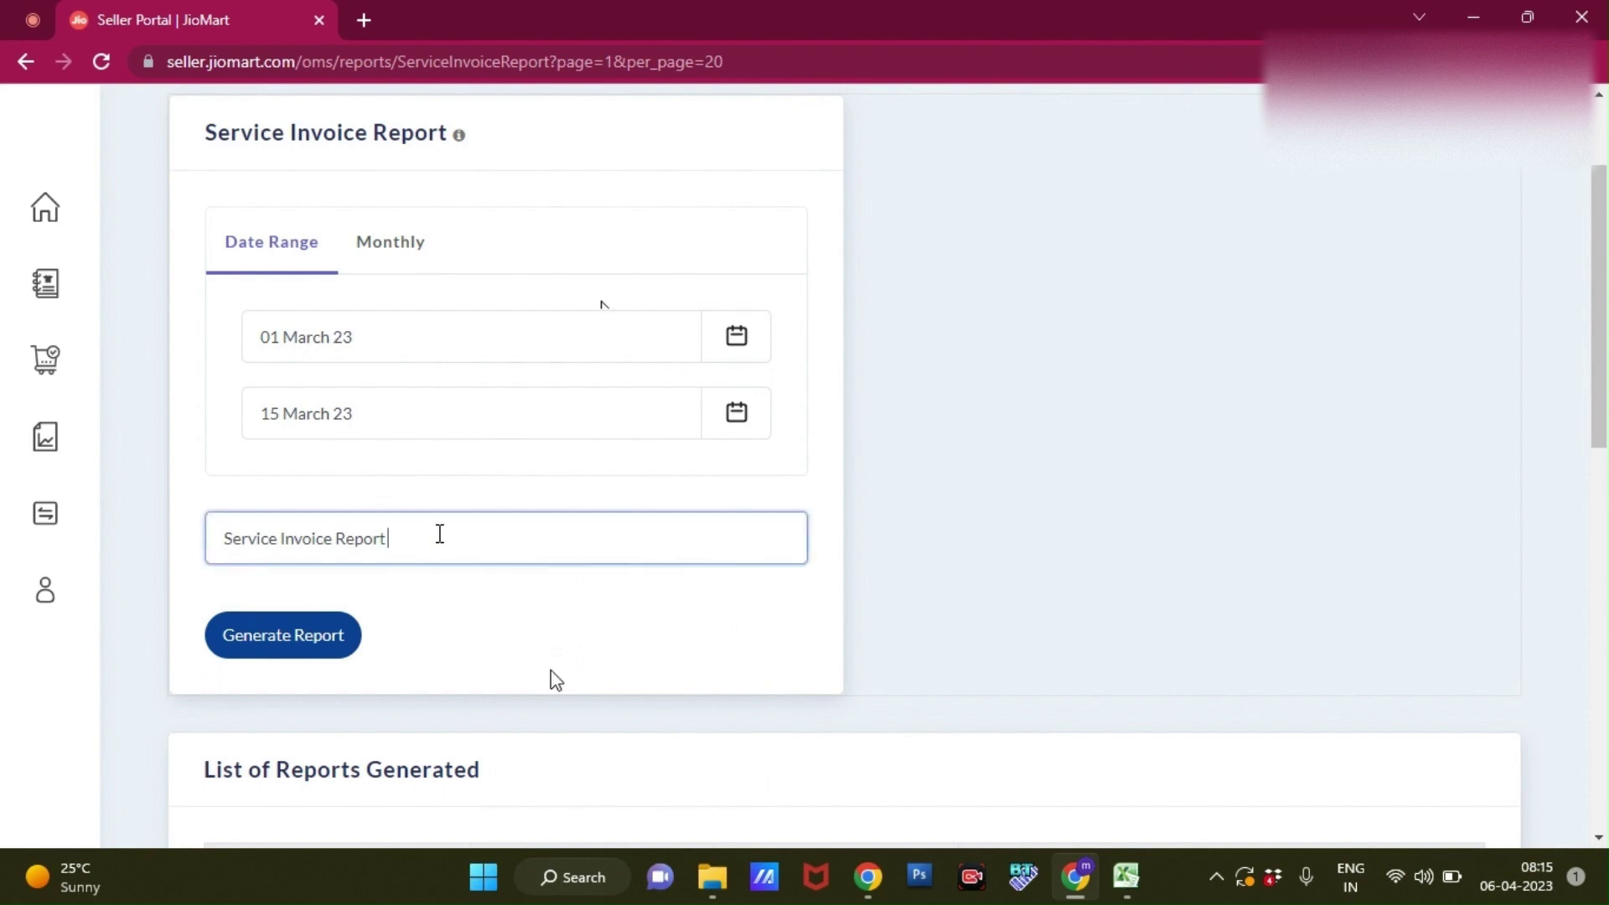
type("-")
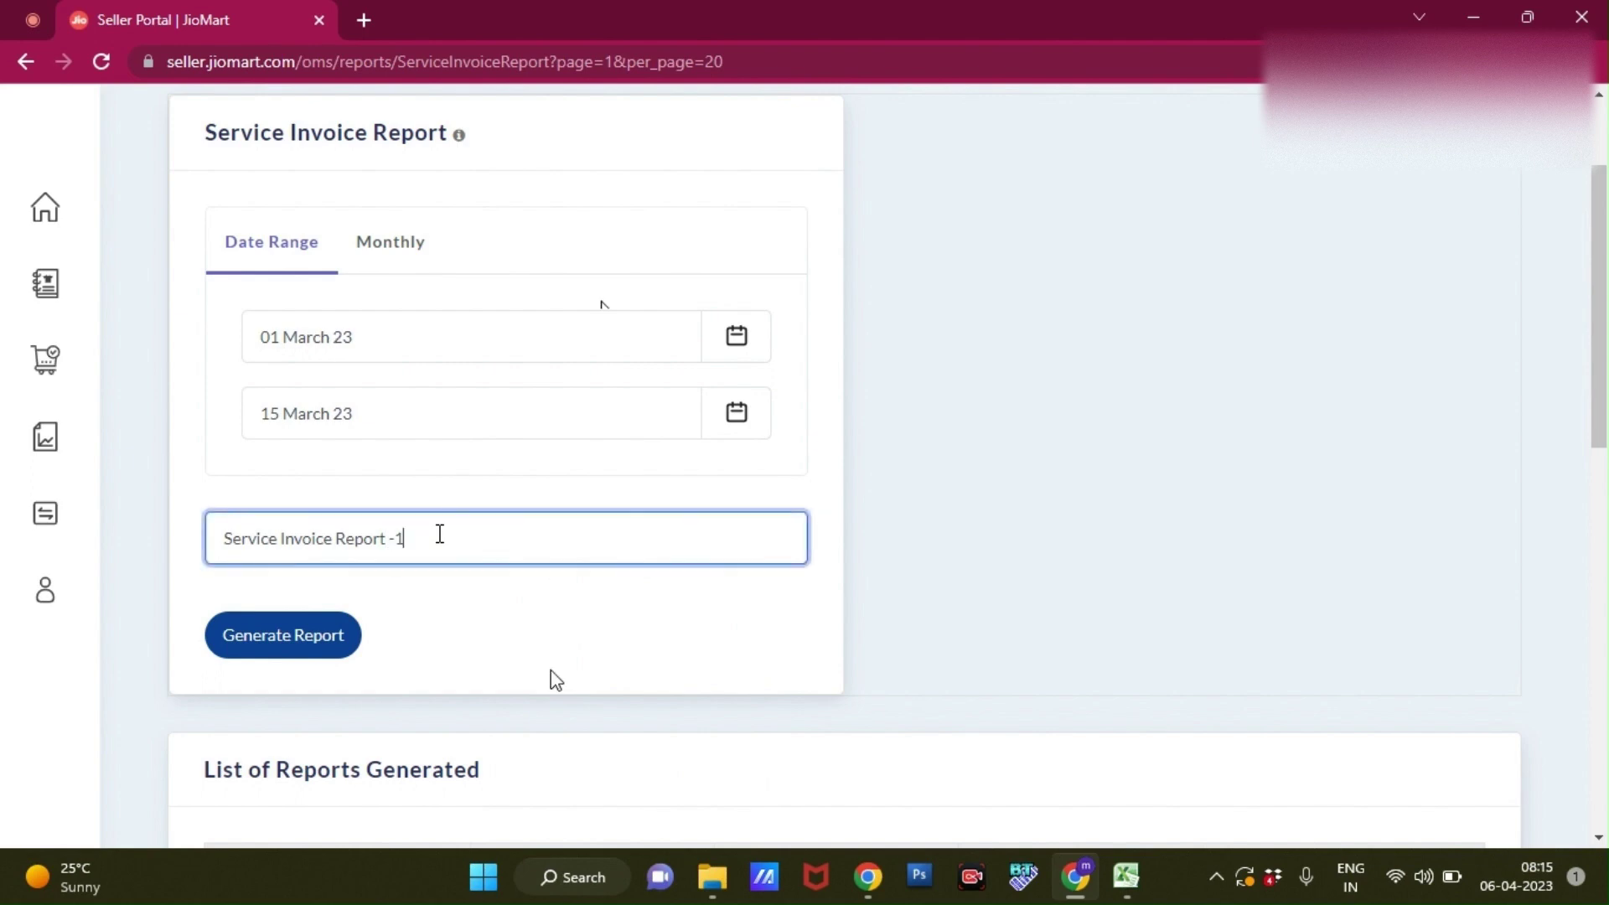
type("1st To 15 Mar")
left_click(284, 634)
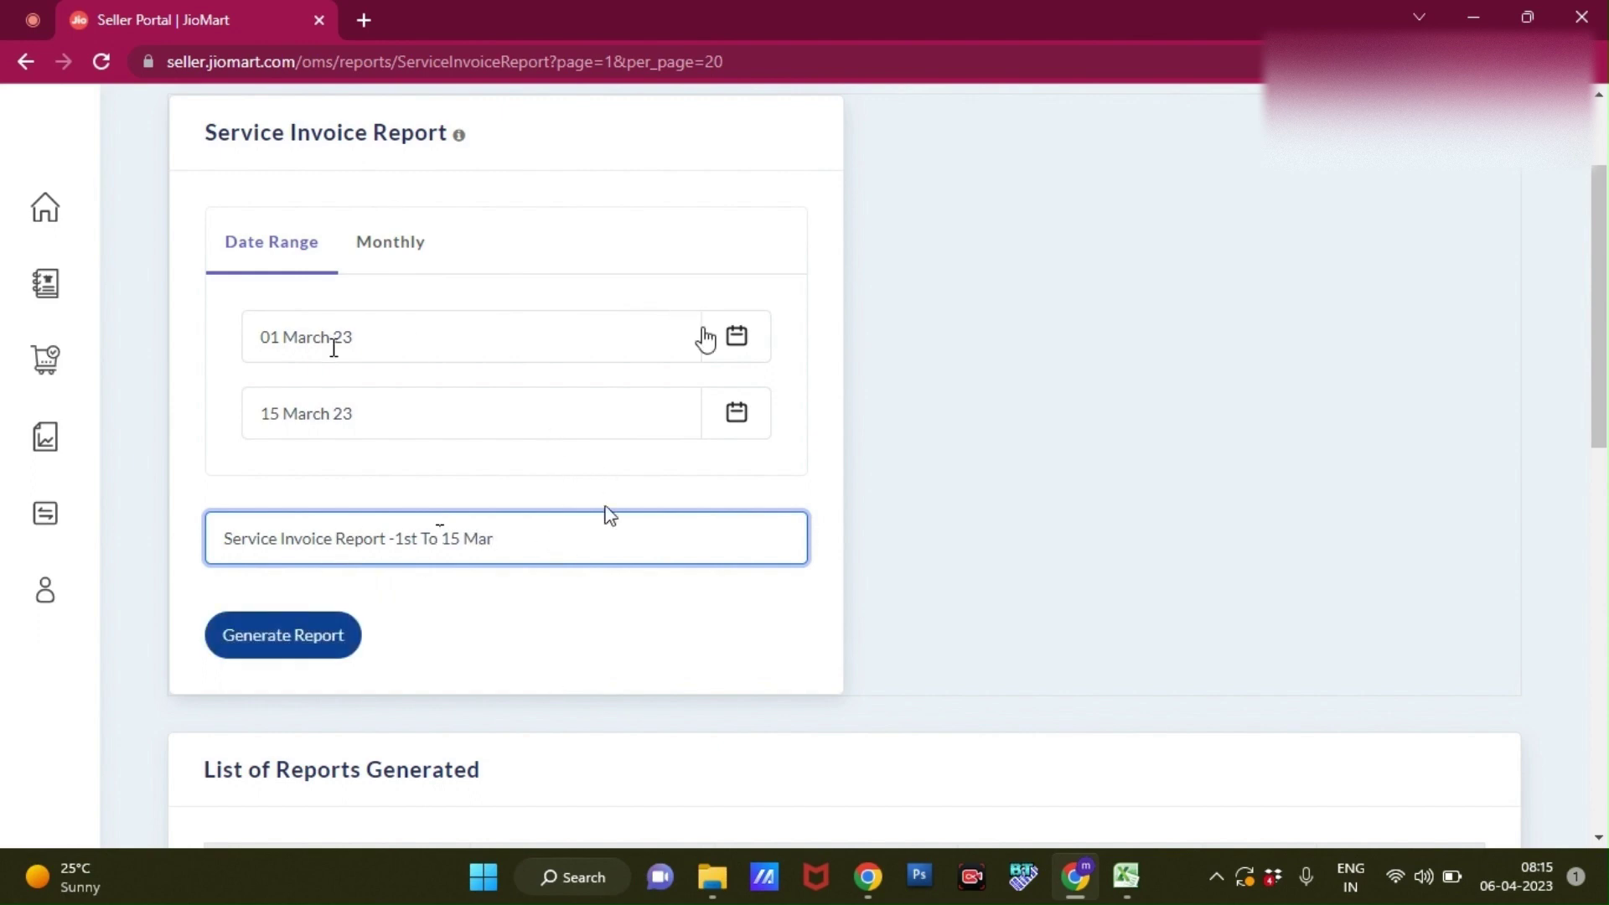
- Set the report's date range to 16 March 23 through 30 March 23
left_click(736, 336)
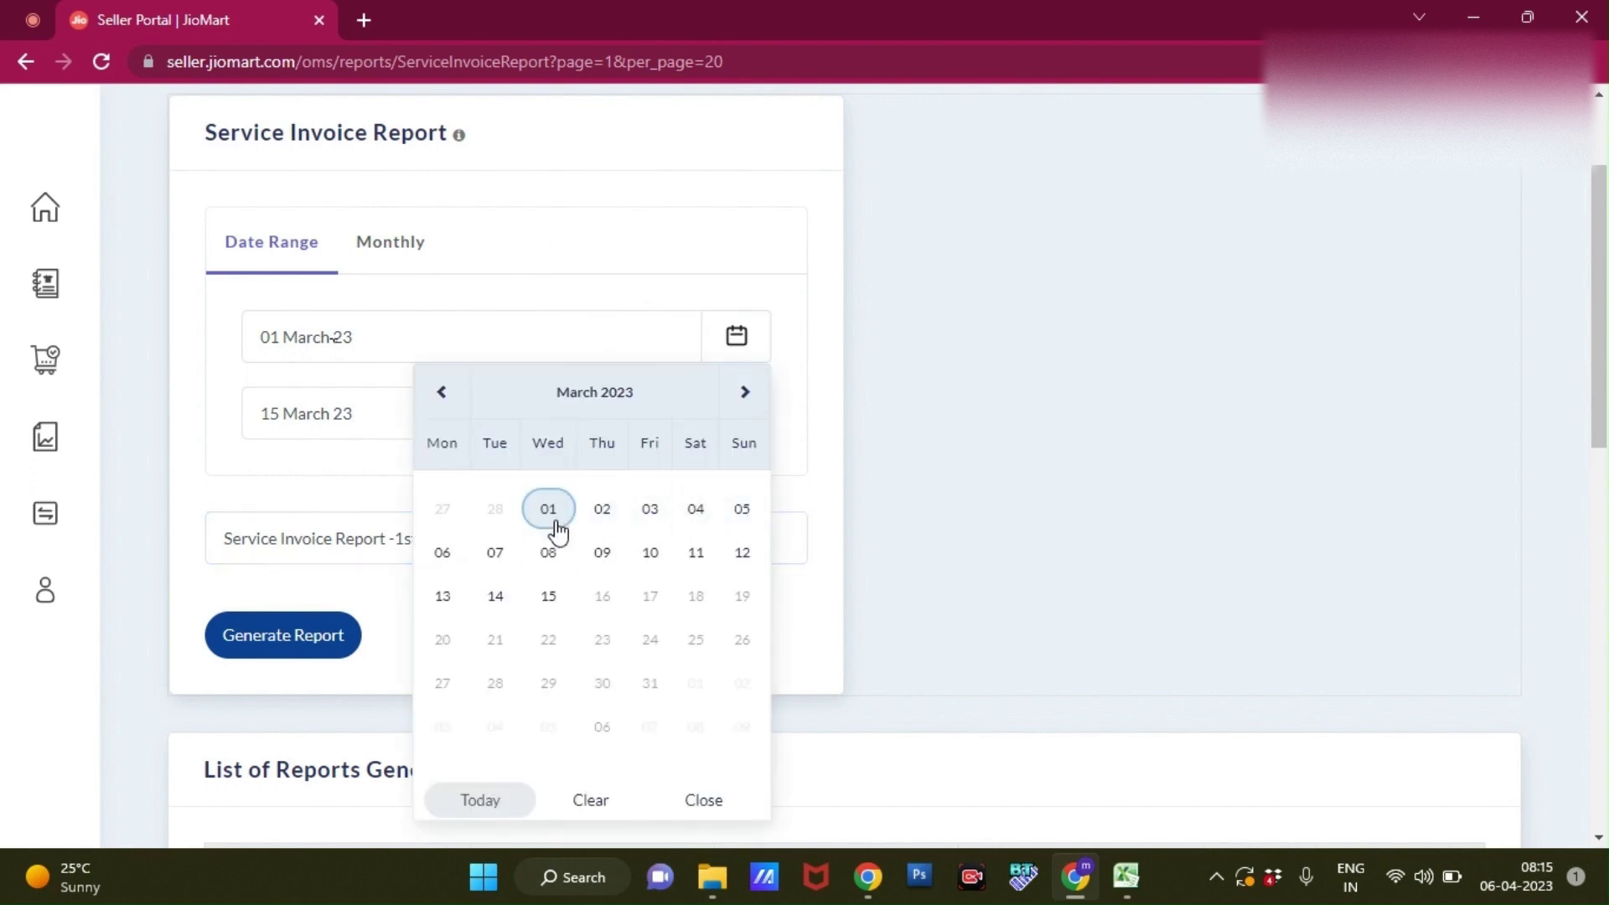
left_click(331, 422)
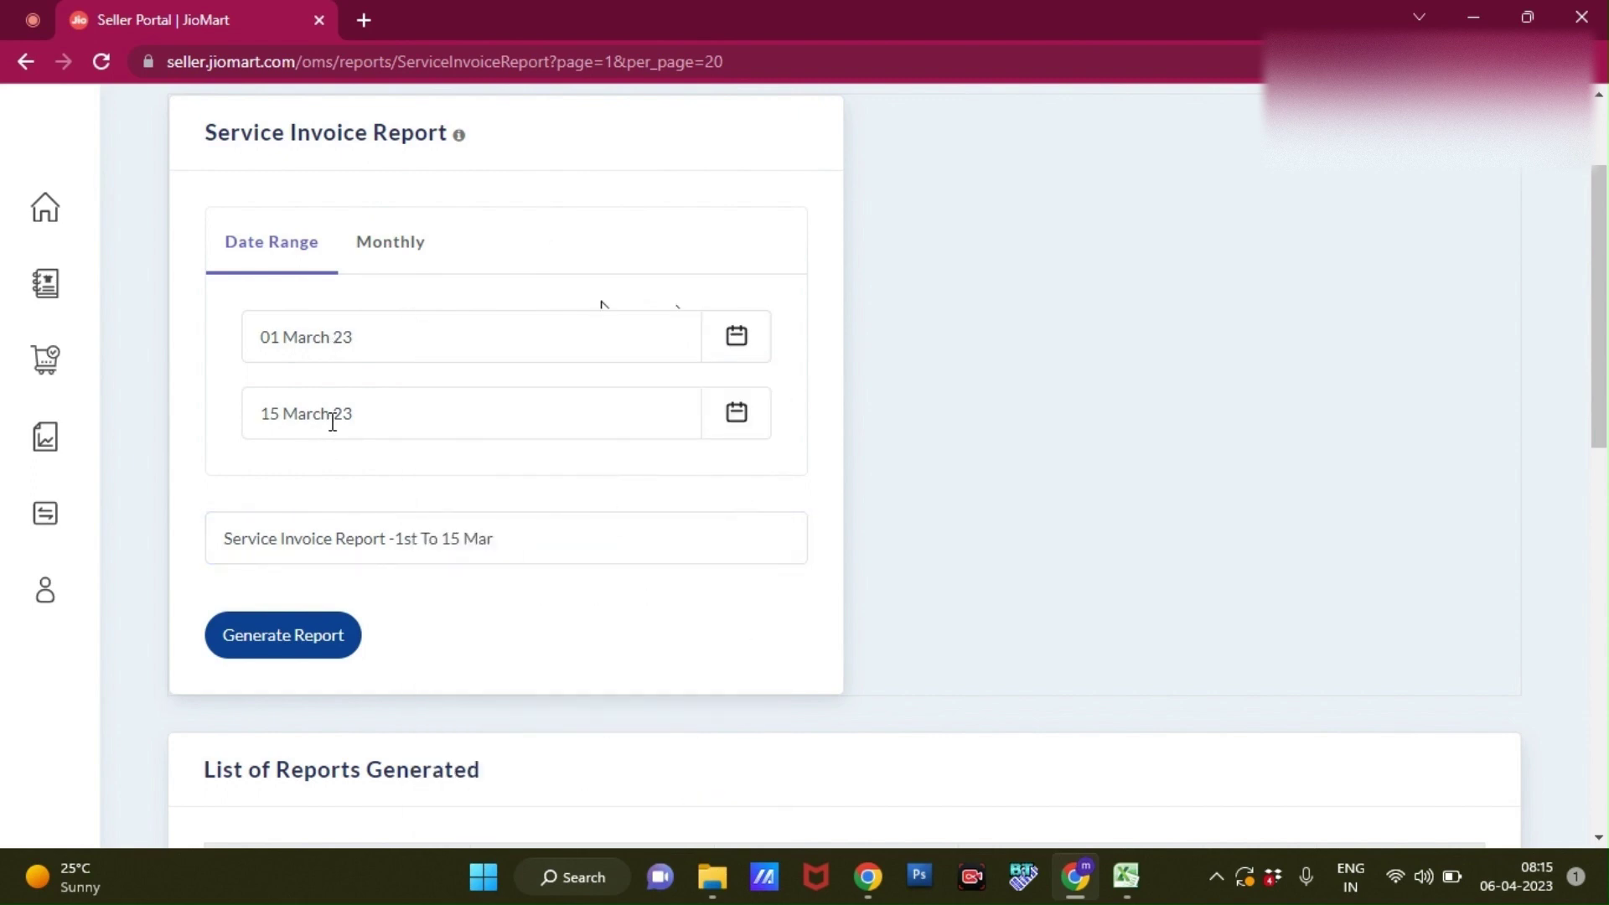
left_click(736, 411)
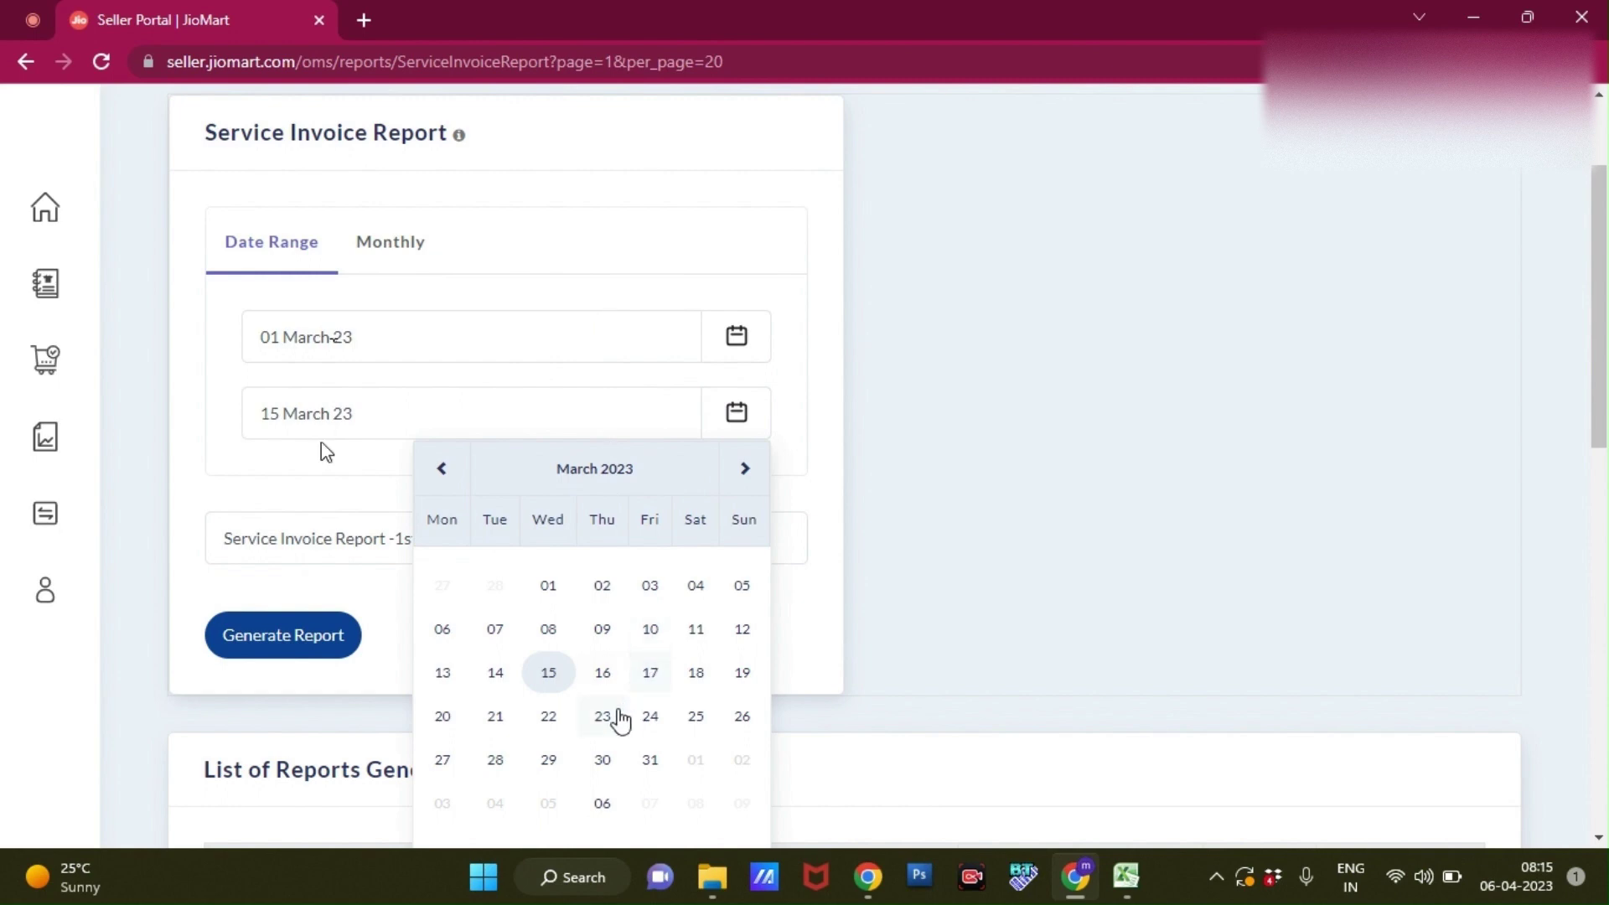
left_click(602, 759)
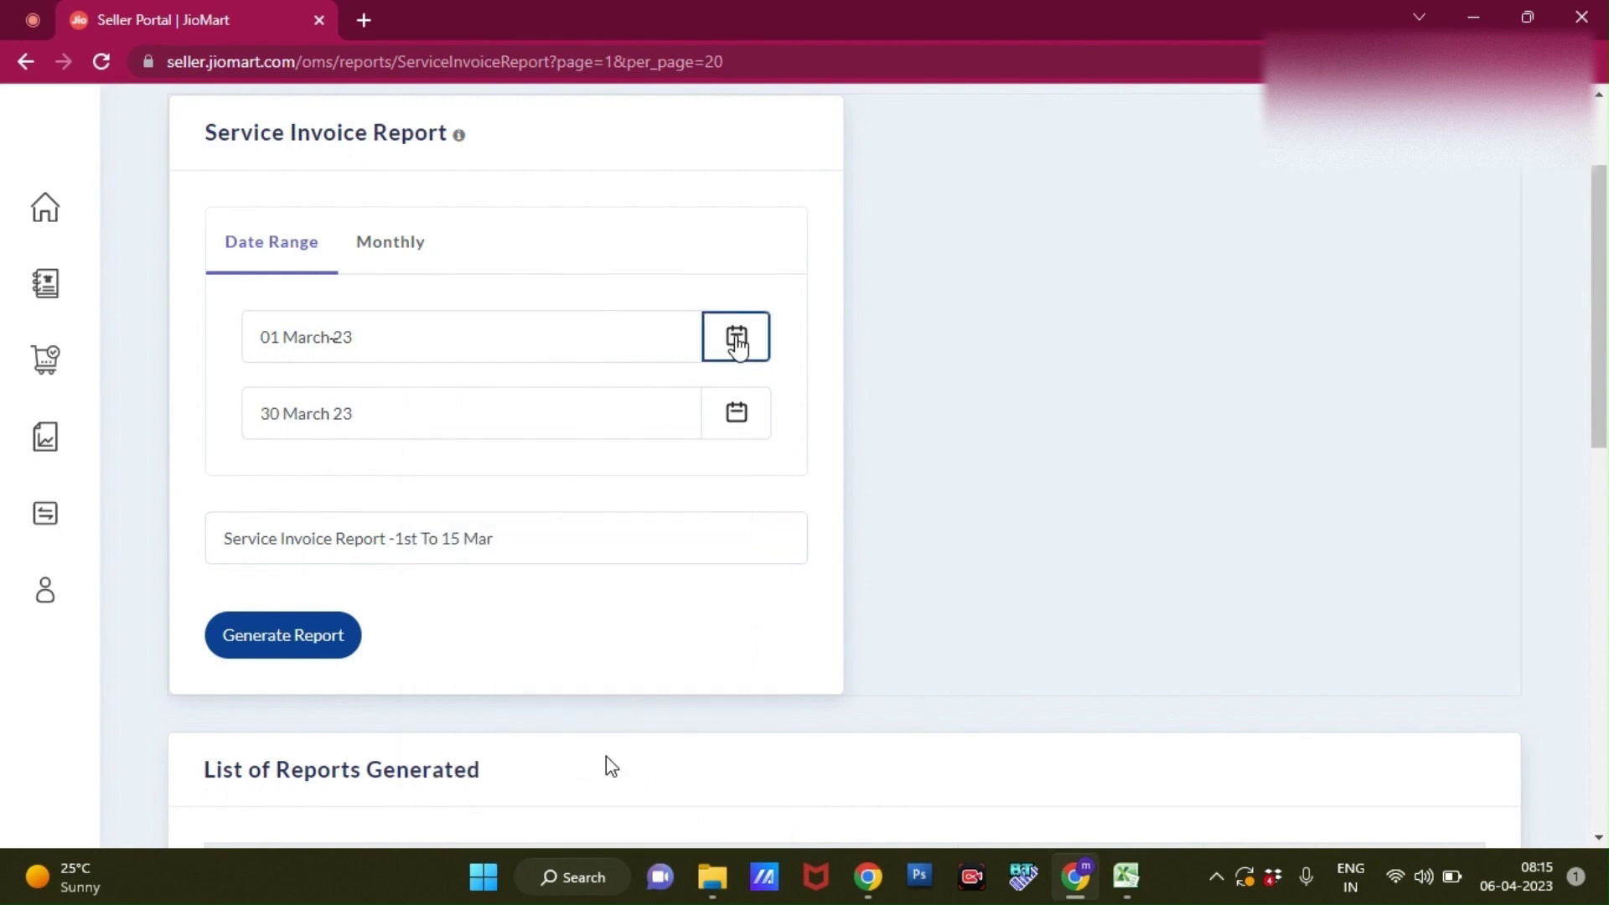
left_click(602, 596)
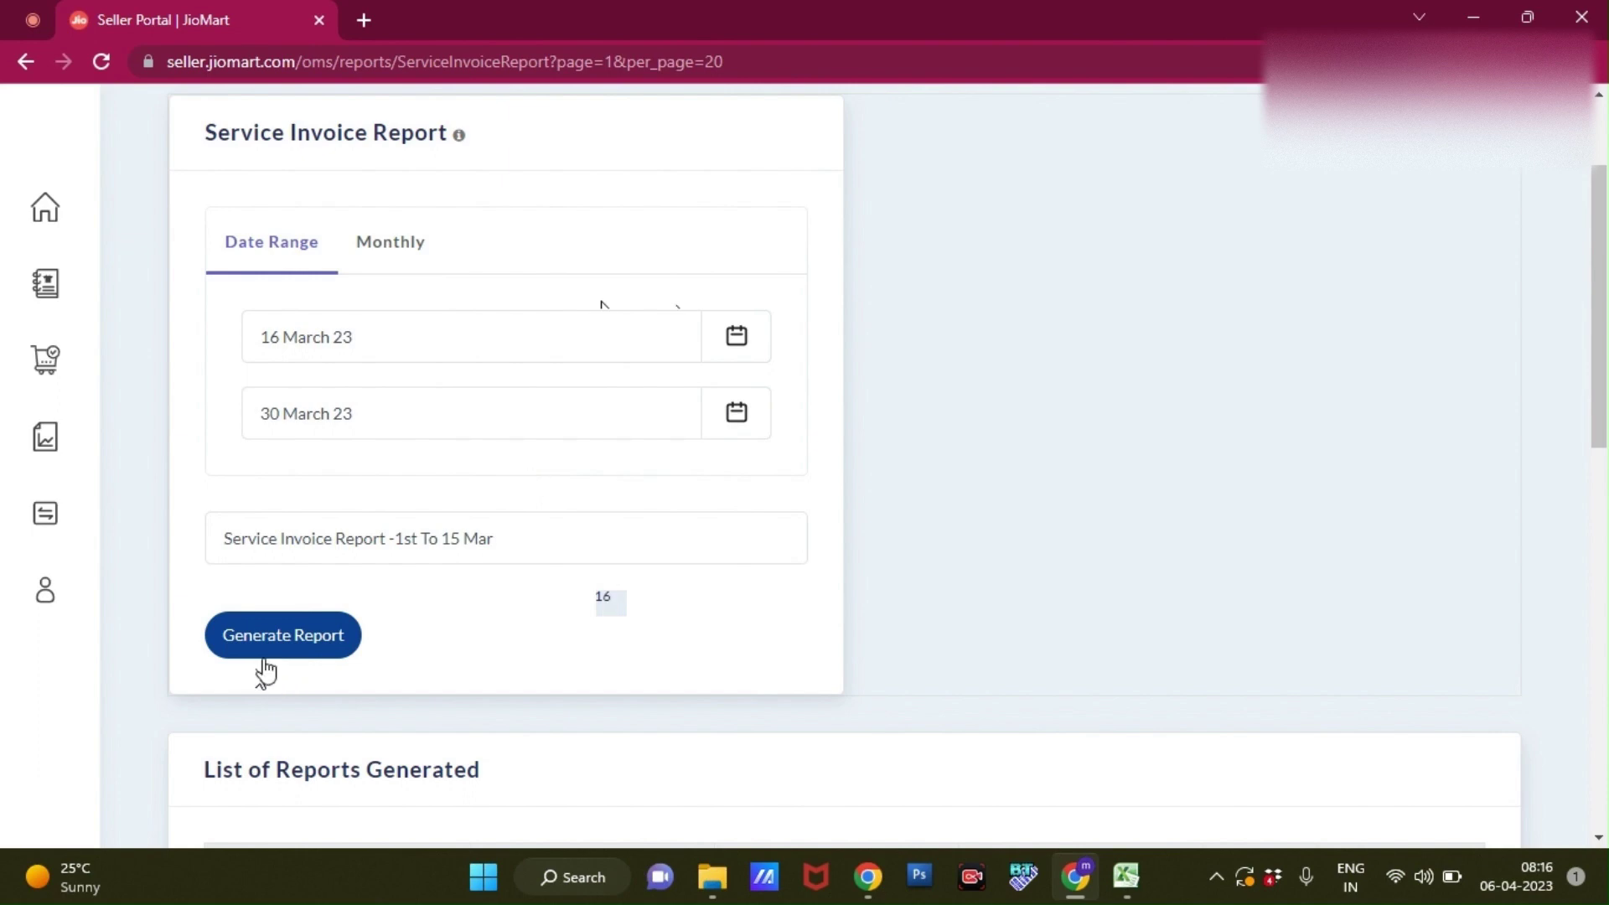
- Shorten the file name to "Service Invoice Report" by removing the date suffix
left_click(539, 545)
key("BackSpace")
key("BackSpace")
key("BackSpace")
key("BackSpace")
key("BackSpace")
key("BackSpace")
key("BackSpace")
key("BackSpace")
key("BackSpace")
key("BackSpace")
key("BackSpace")
key("BackSpace")
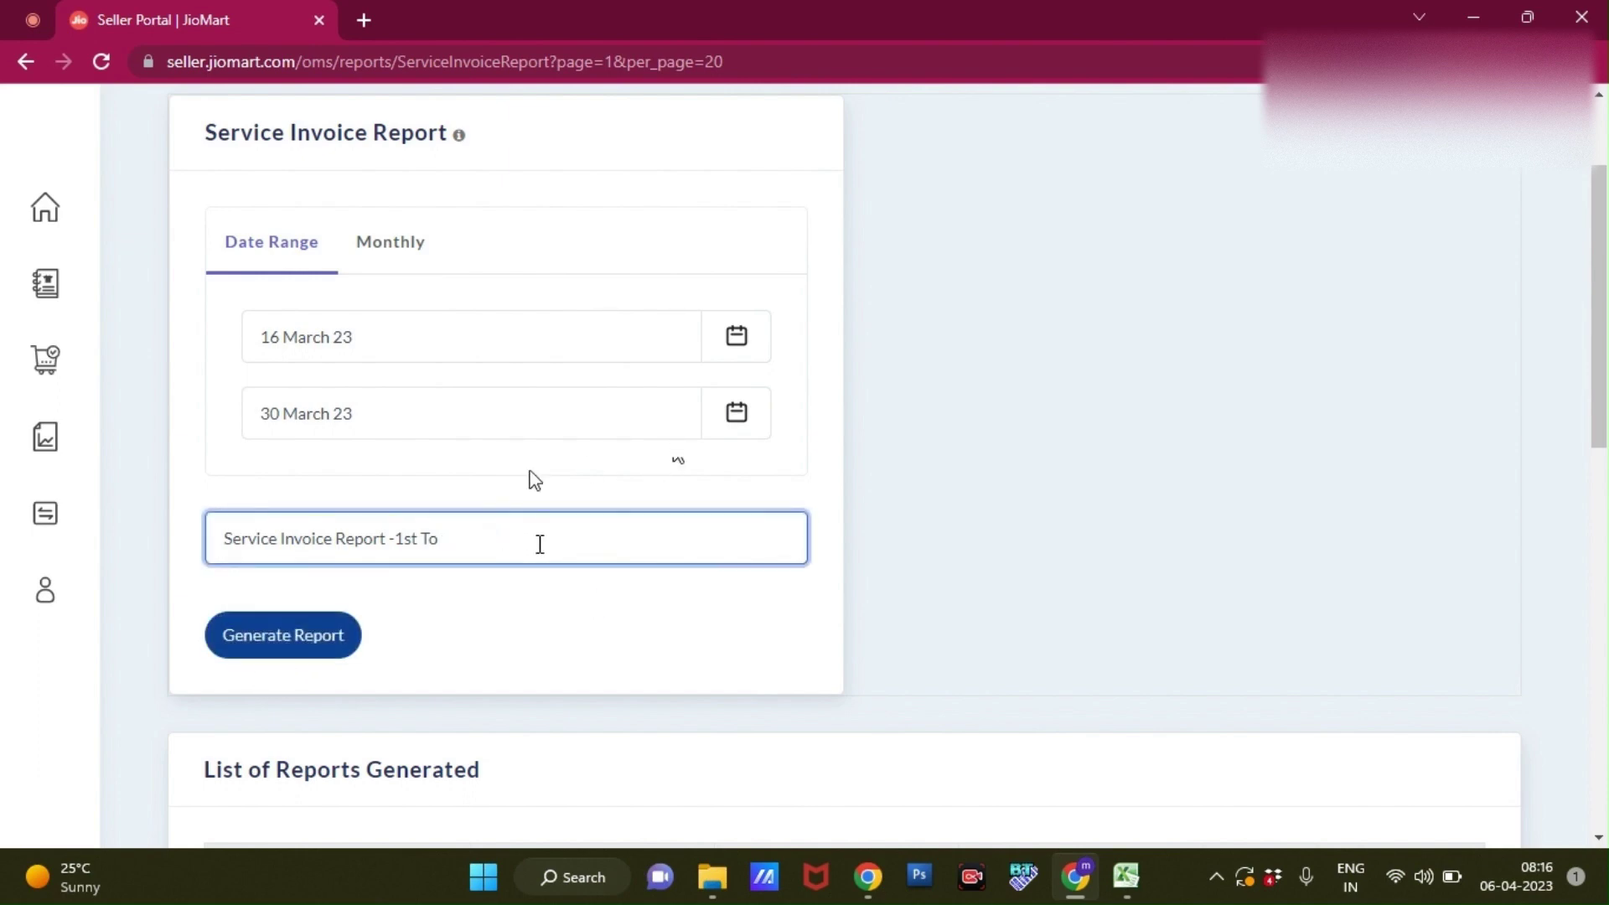
key("BackSpace")
key("BackSpace")
key("BackSpace")
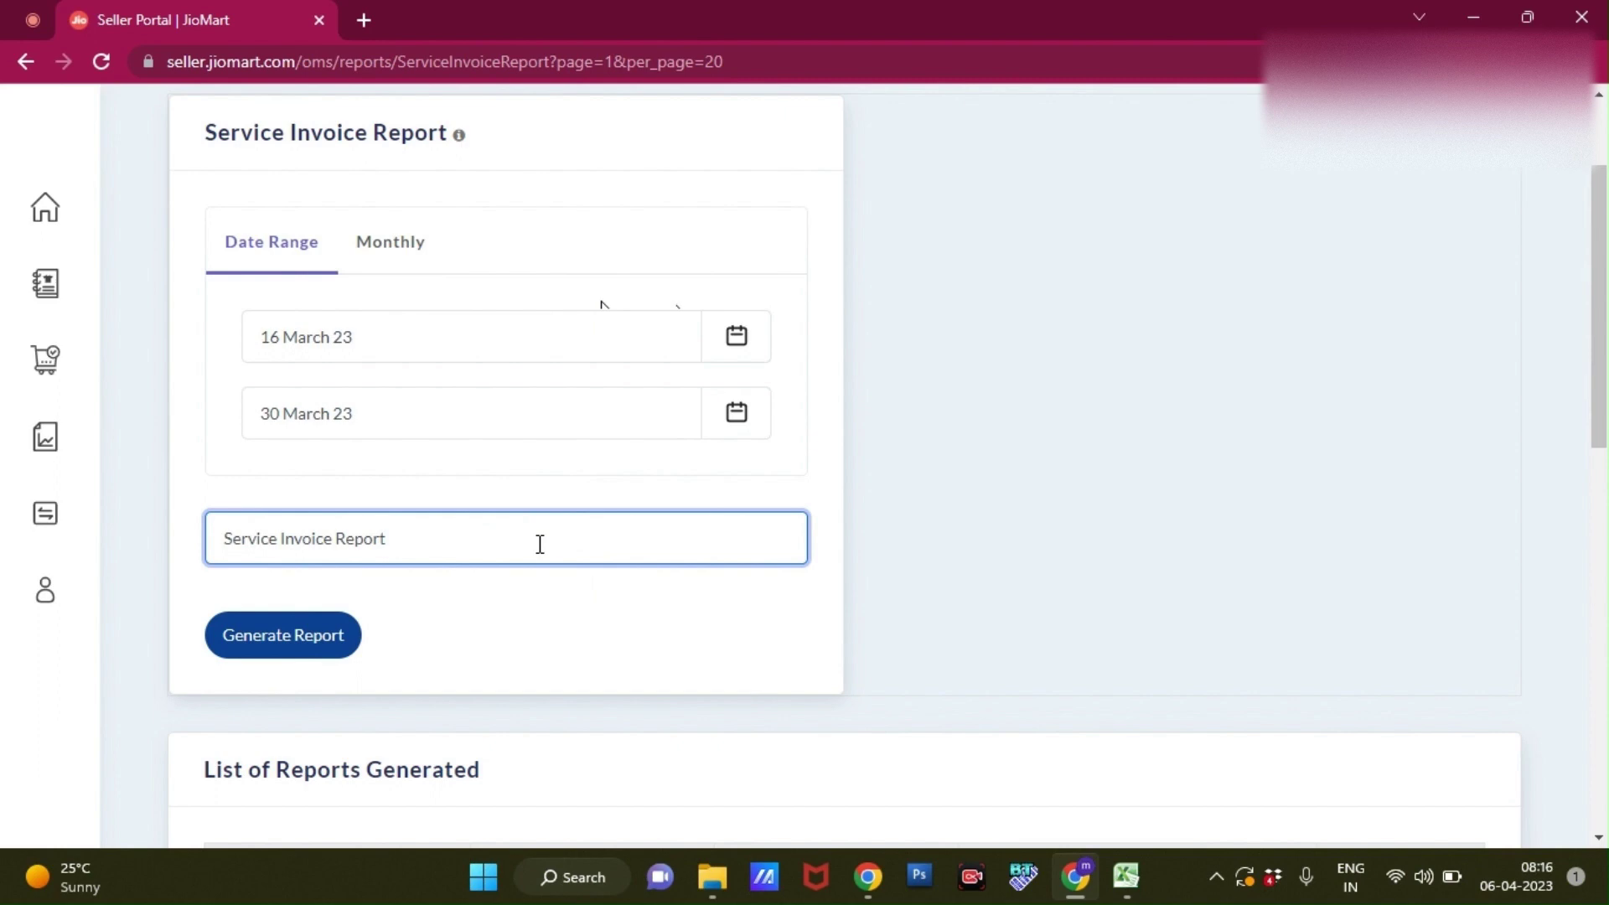
- Generate the service invoice report for the entered dates and check the list of generated reports
left_click(324, 631)
scroll(626, 411, "down", 5)
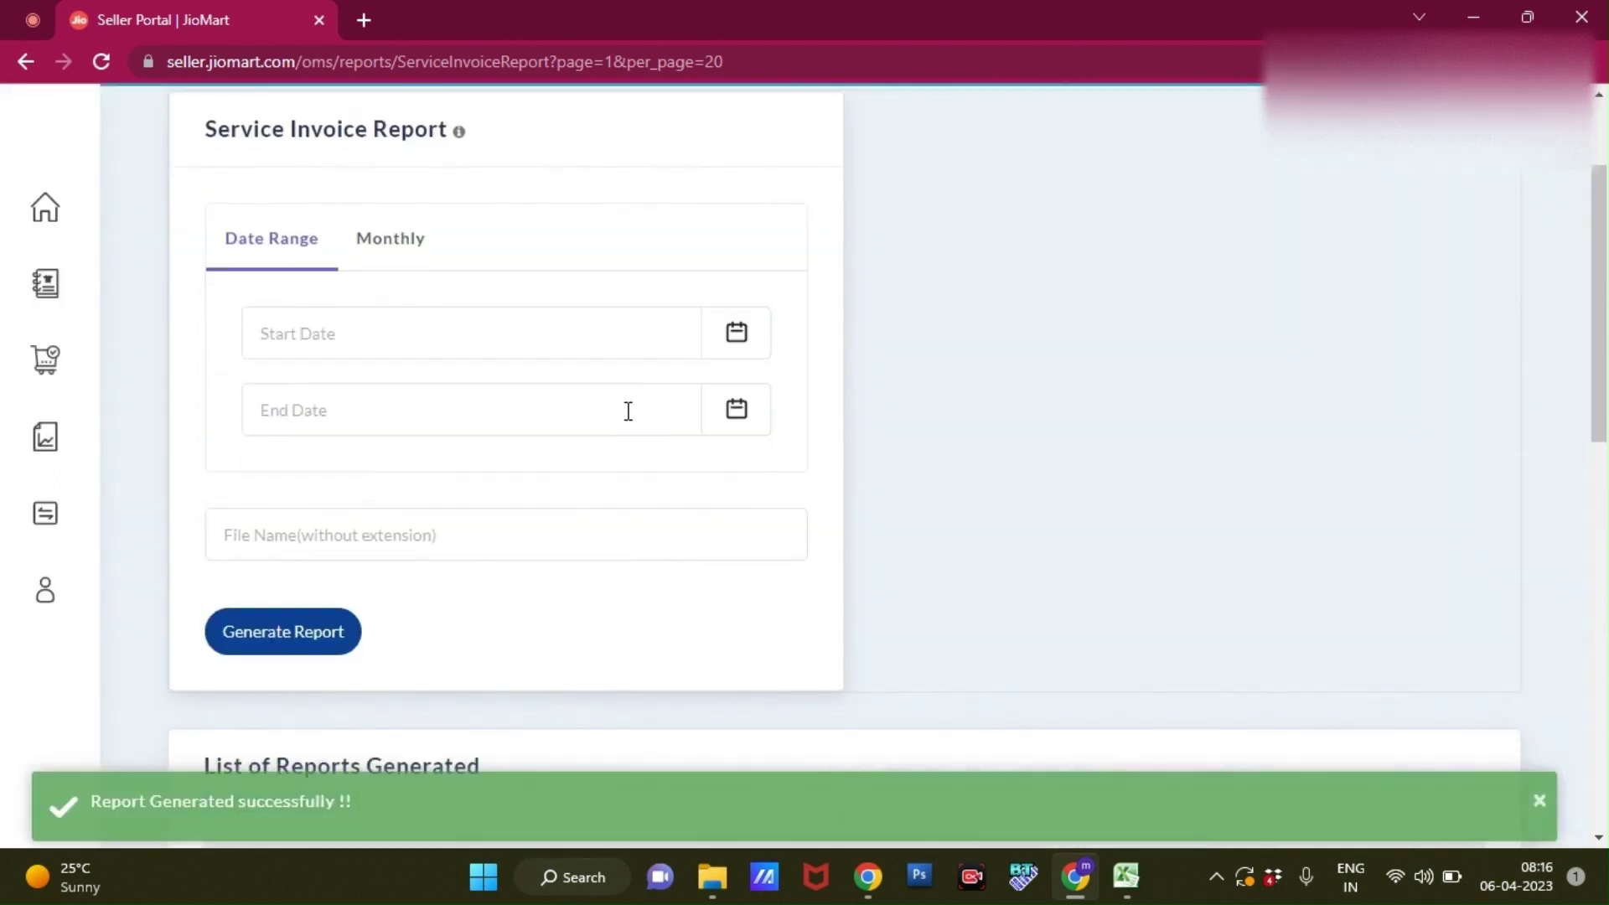
scroll(630, 419, "down", 1)
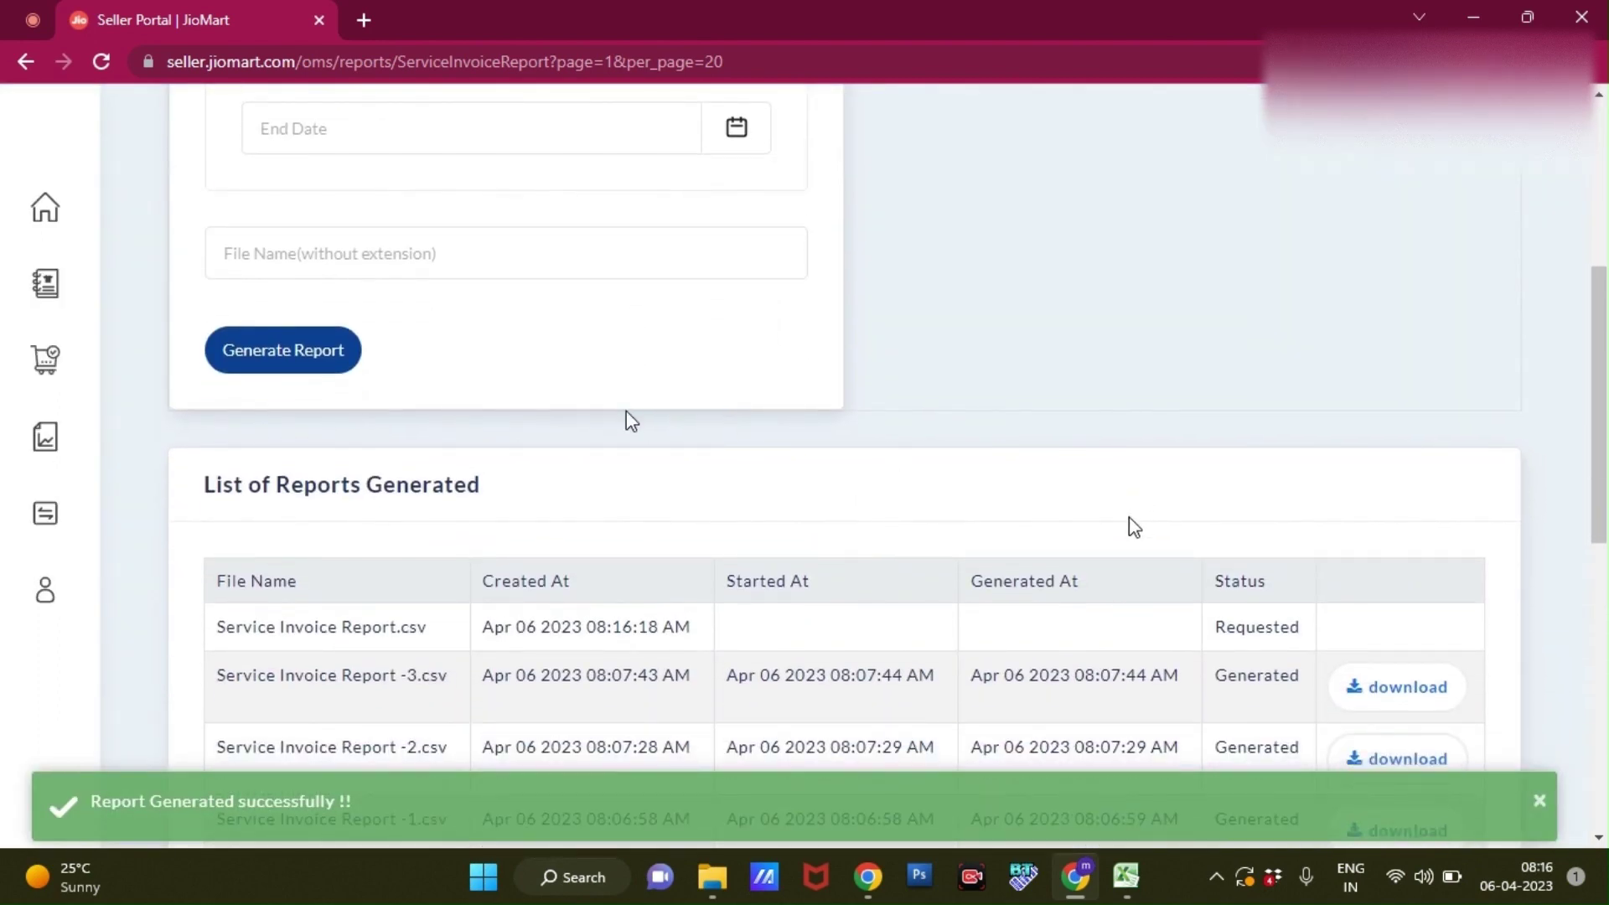
scroll(1006, 610, "down", 2)
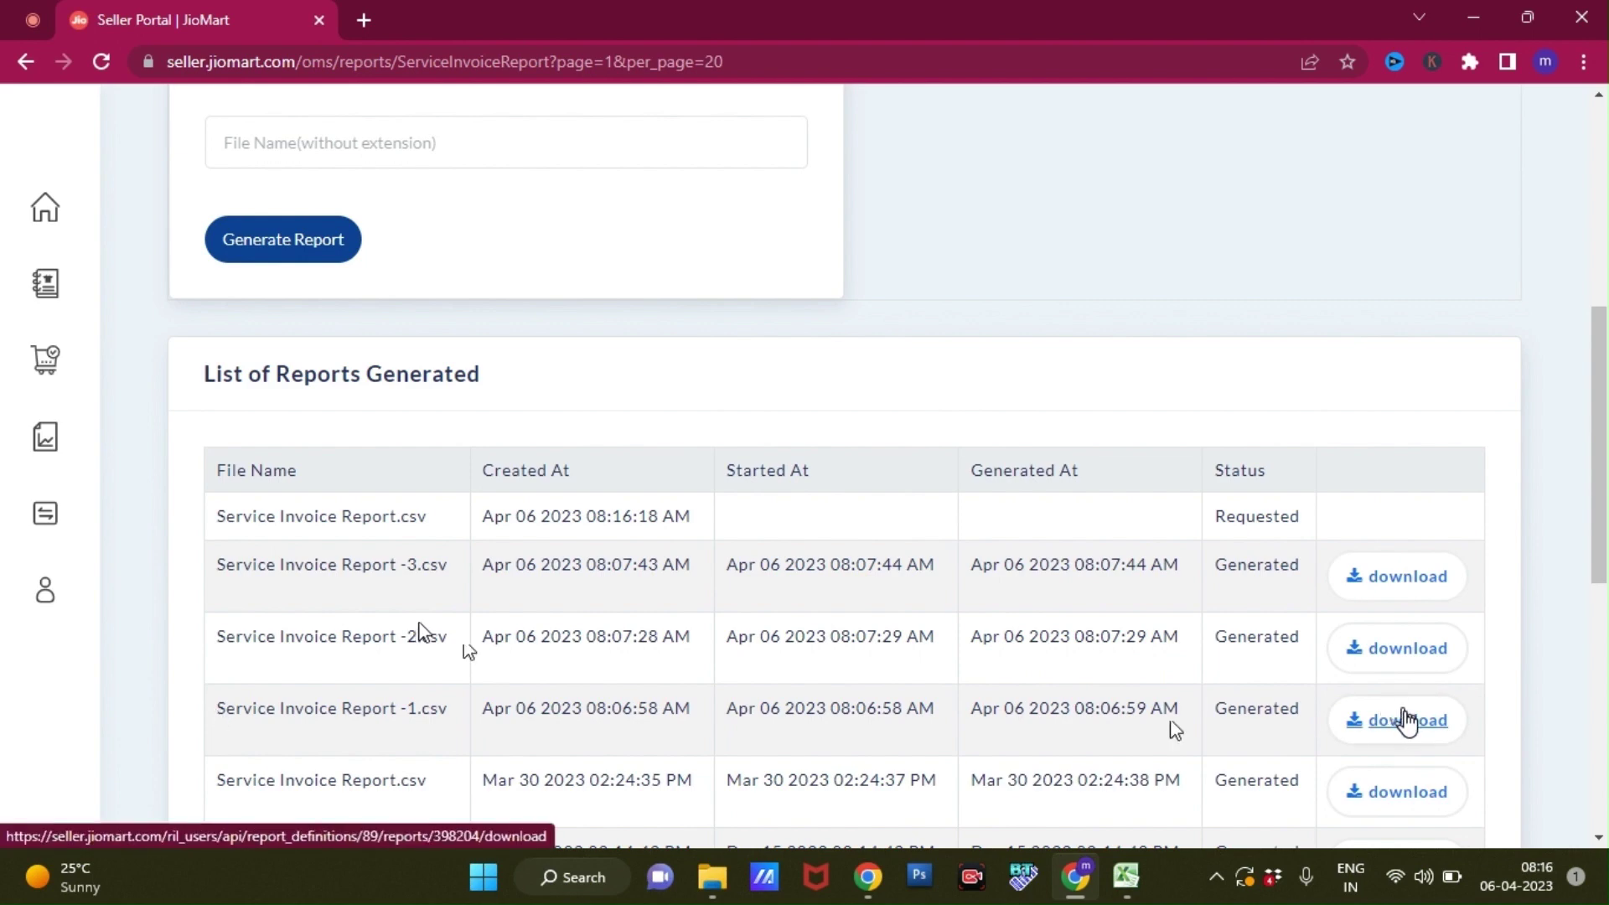
- Switch to Excel and examine the Service Invoice Report -1 columns from Service Invoice Number to Collection fee GST, then return to the first cell
left_click(1125, 876)
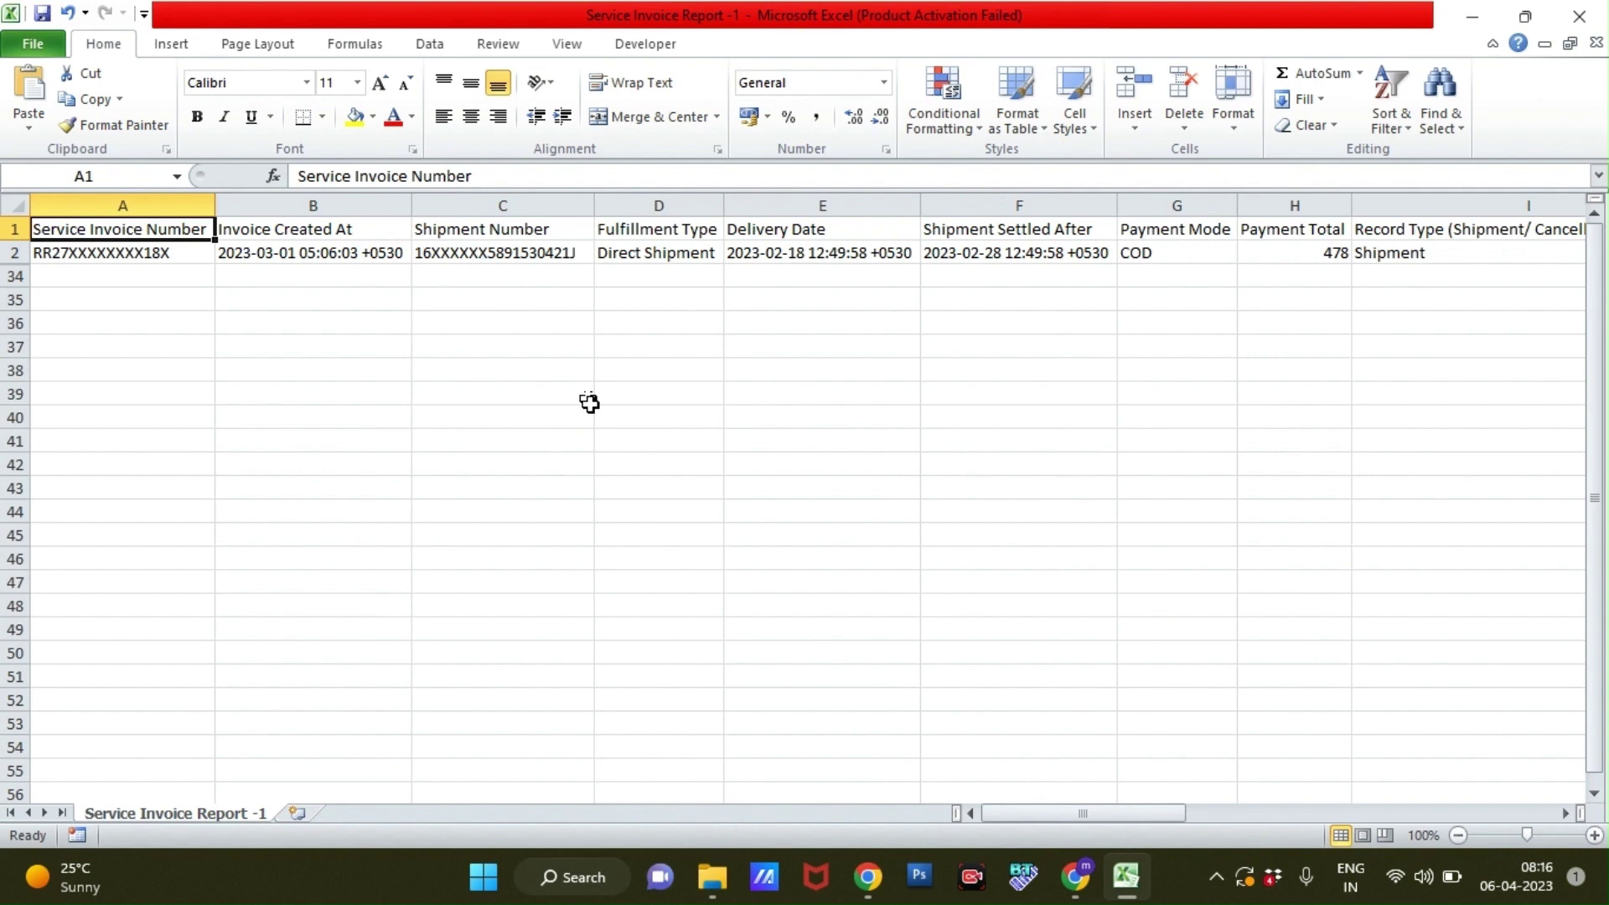
key("Right")
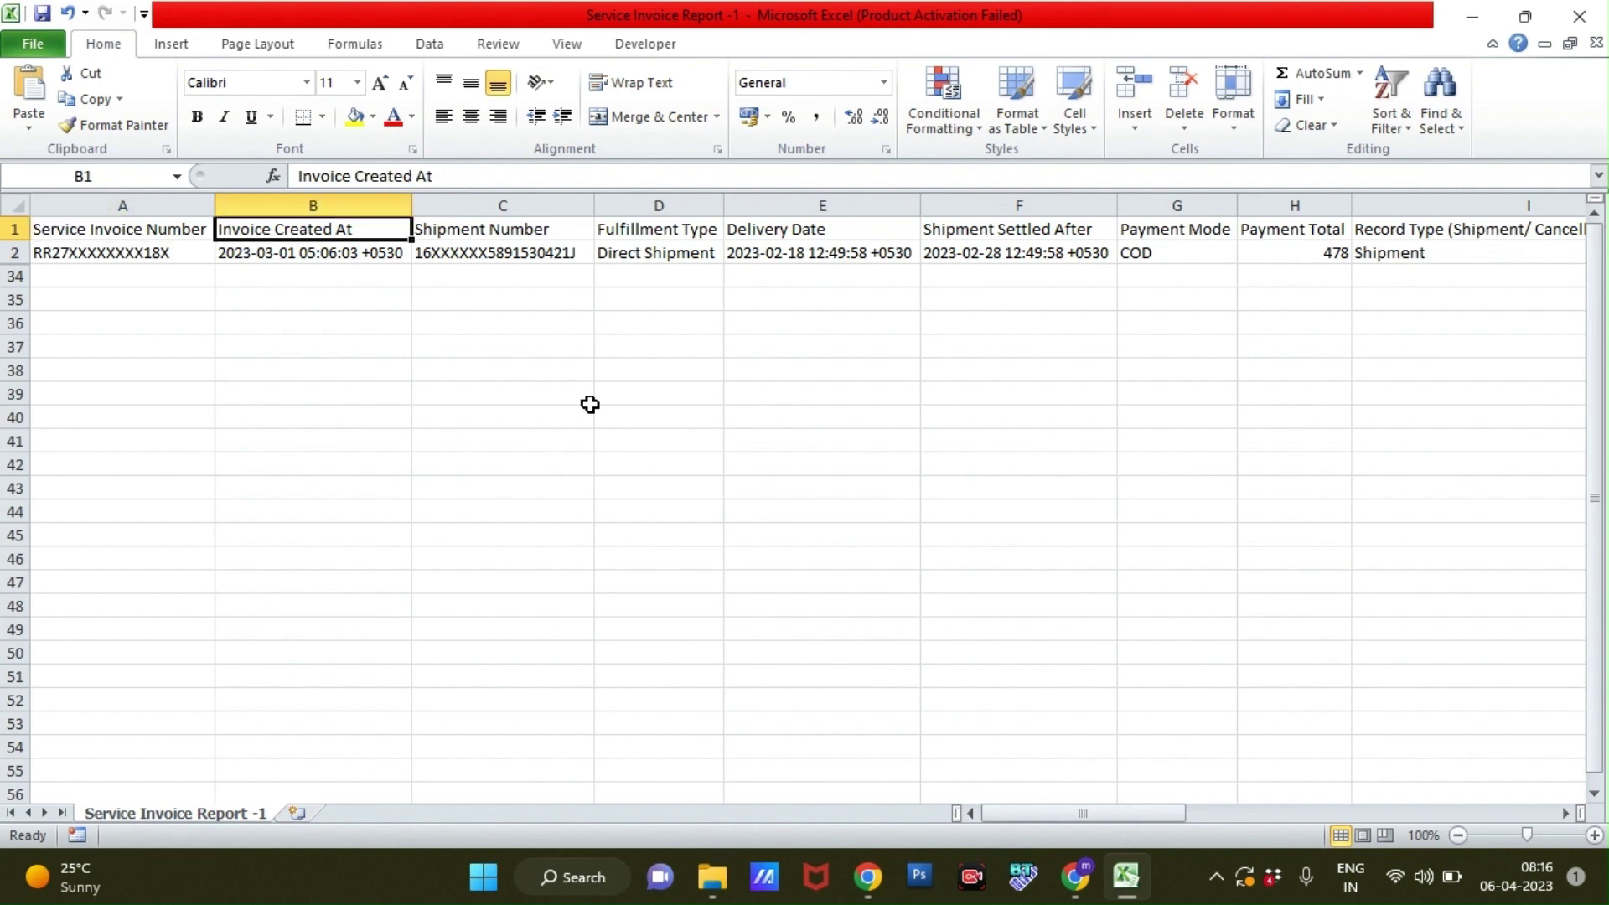
key("Right")
key("Right")
key("Right")
key("Right")
key("Right")
key("Right")
key("Right")
key("Right")
key("Right")
key("Right")
key("Right")
key("Right")
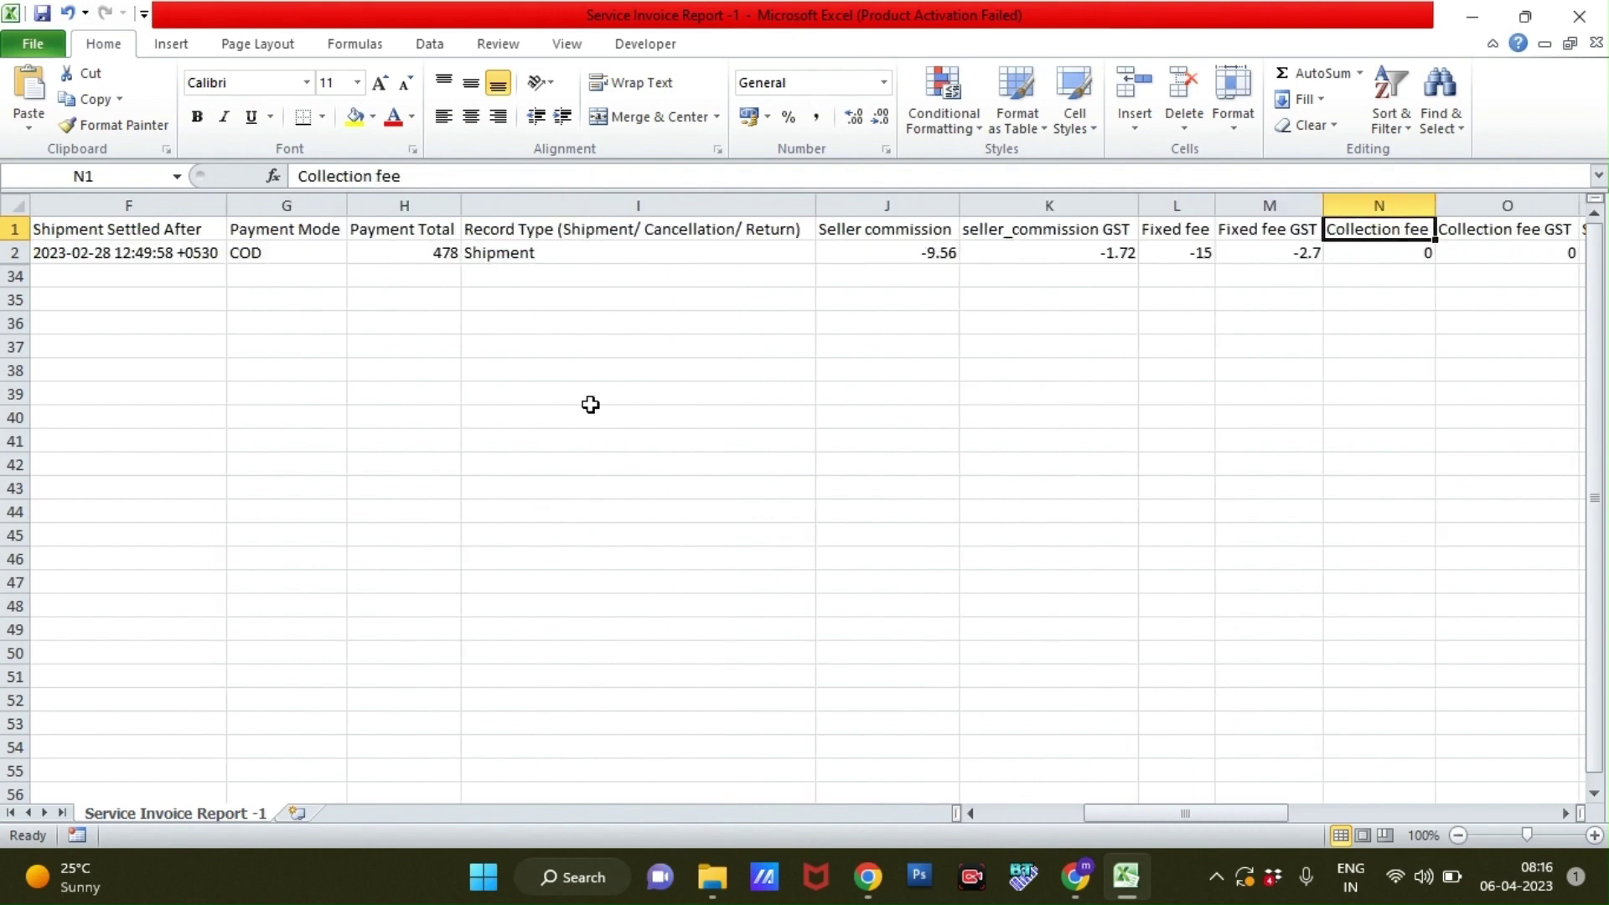
key("Right")
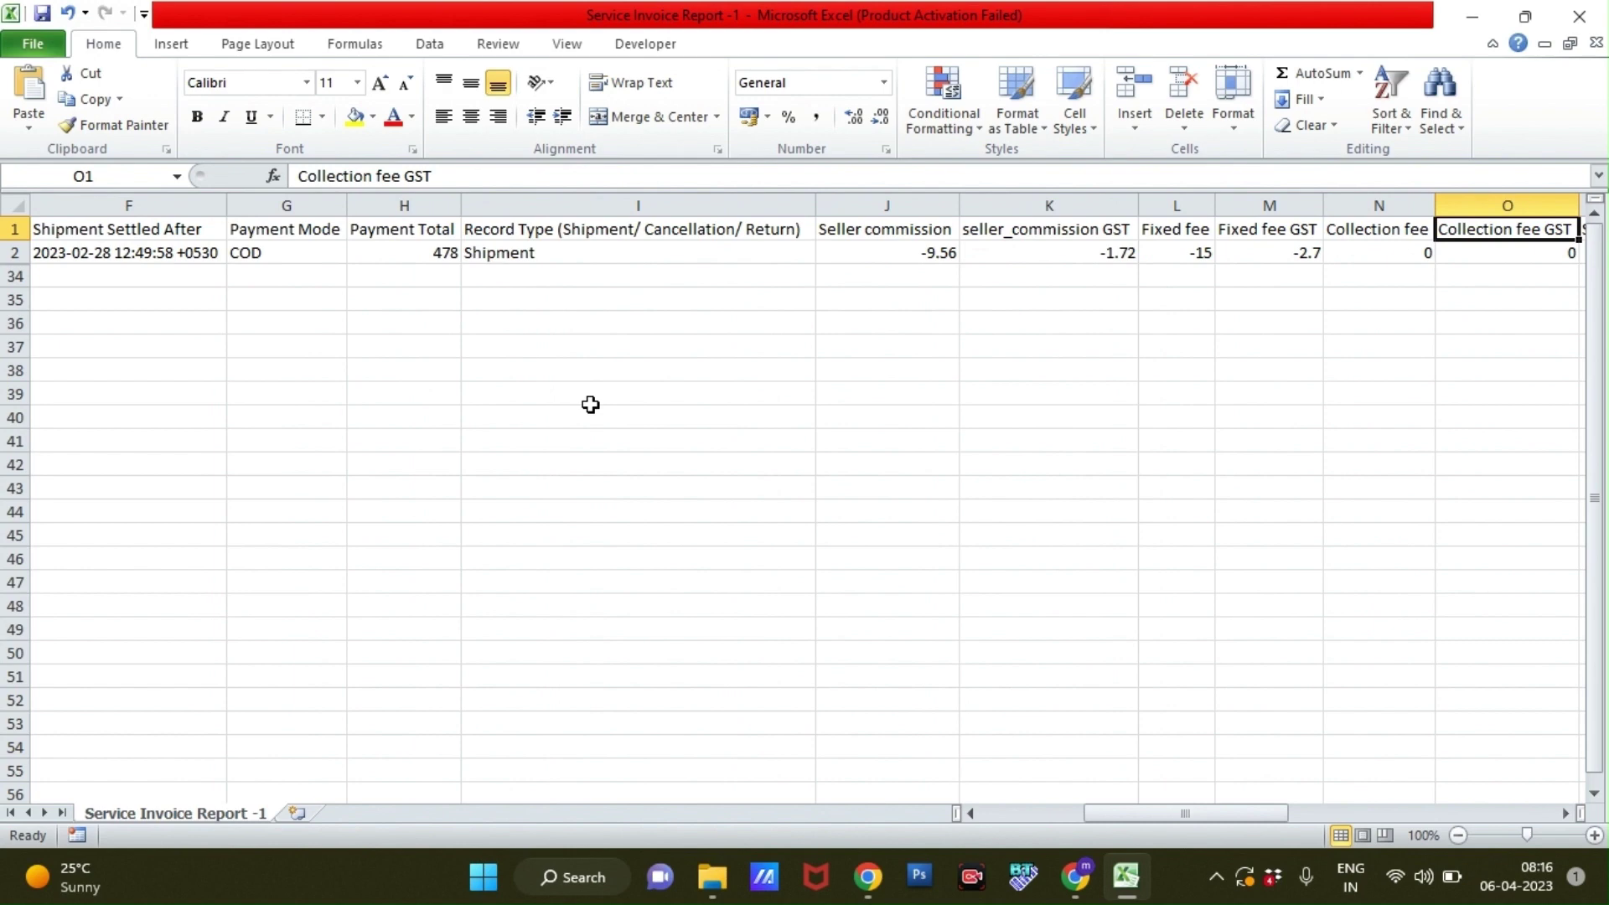
key("ctrl+Home")
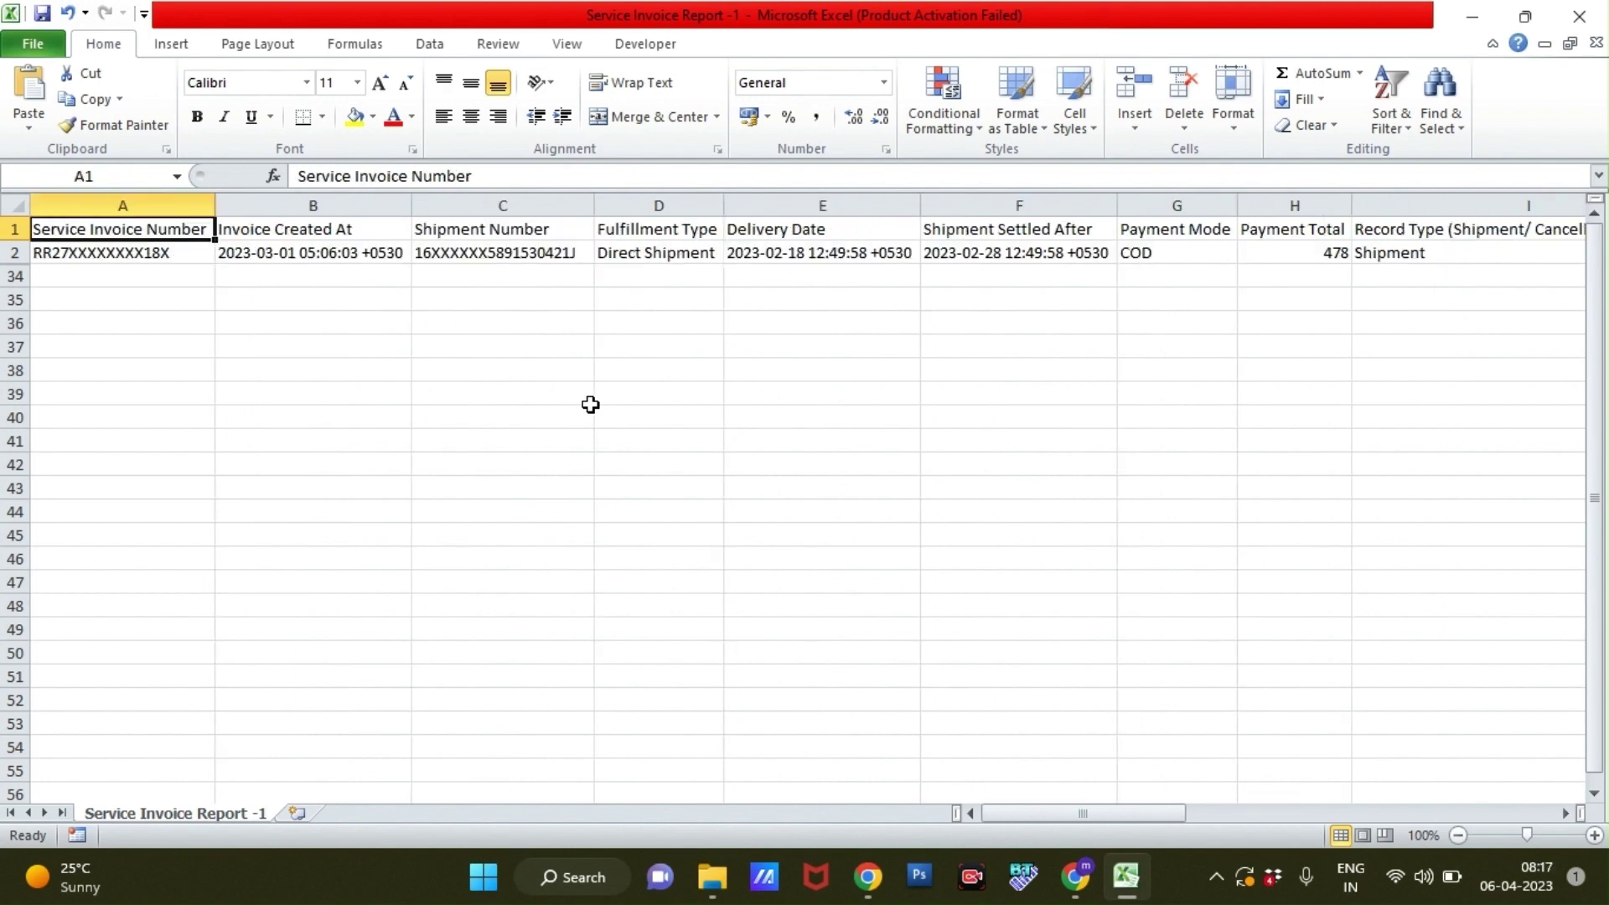
- Recheck the shipment, payment, seller commission and fixed fee columns with their GST, and return to the sheet's start
key("Right")
key("Right")
key("Right")
key("Right")
key("Right")
key("Right")
key("Right")
key("Right")
key("Right")
key("Right")
key("Right")
key("Right")
key("Right")
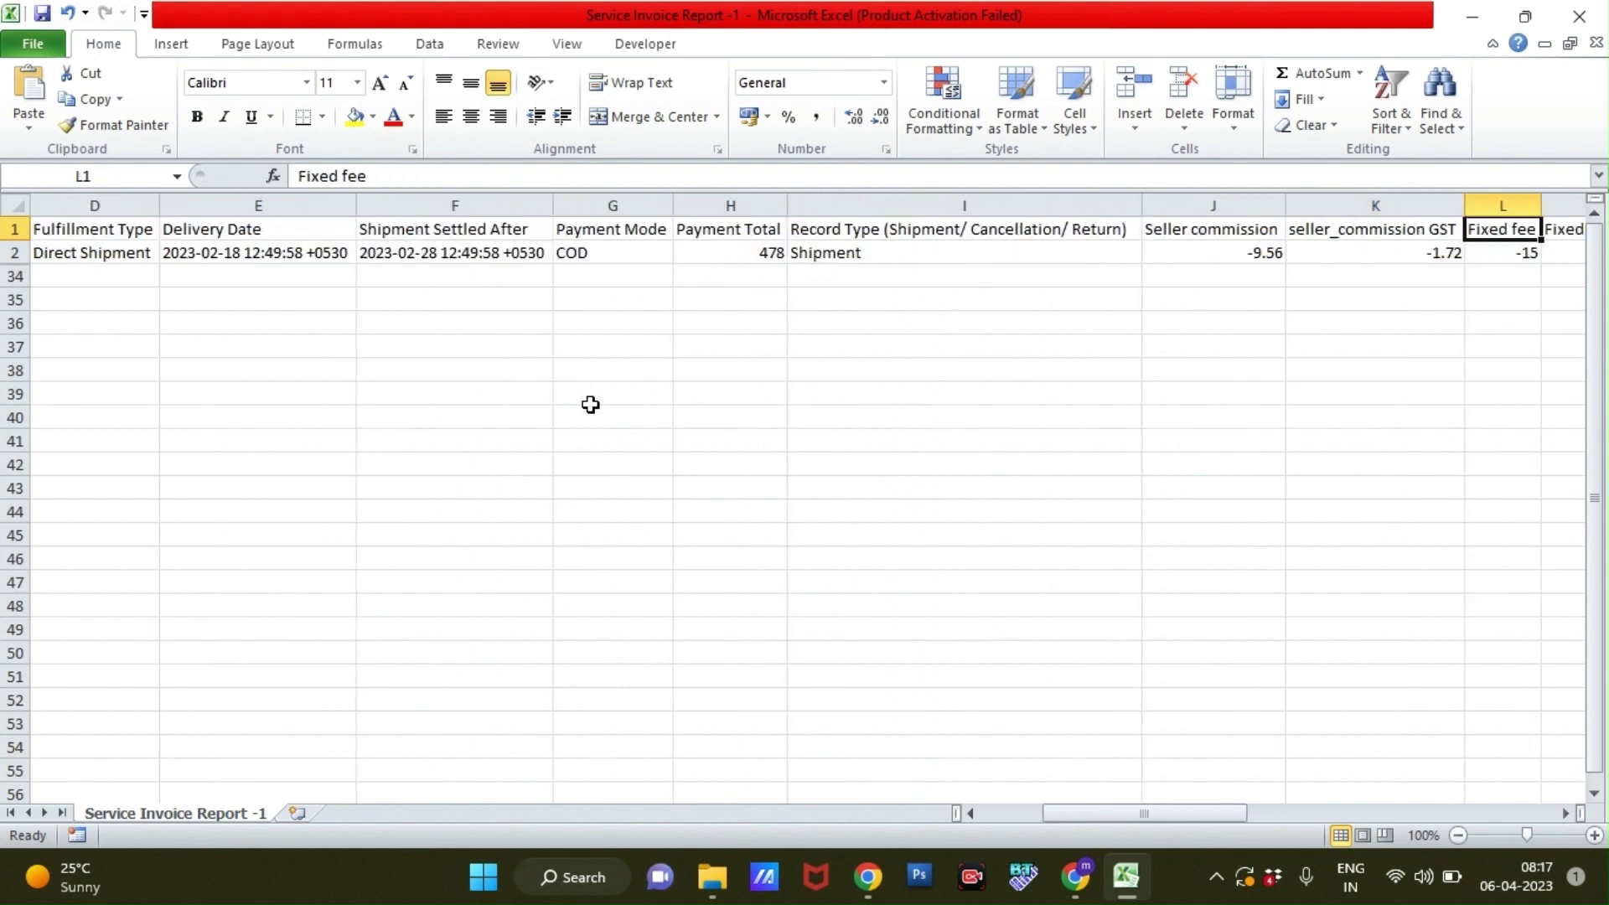
key("Right")
key("Right")
key("ctrl+Home")
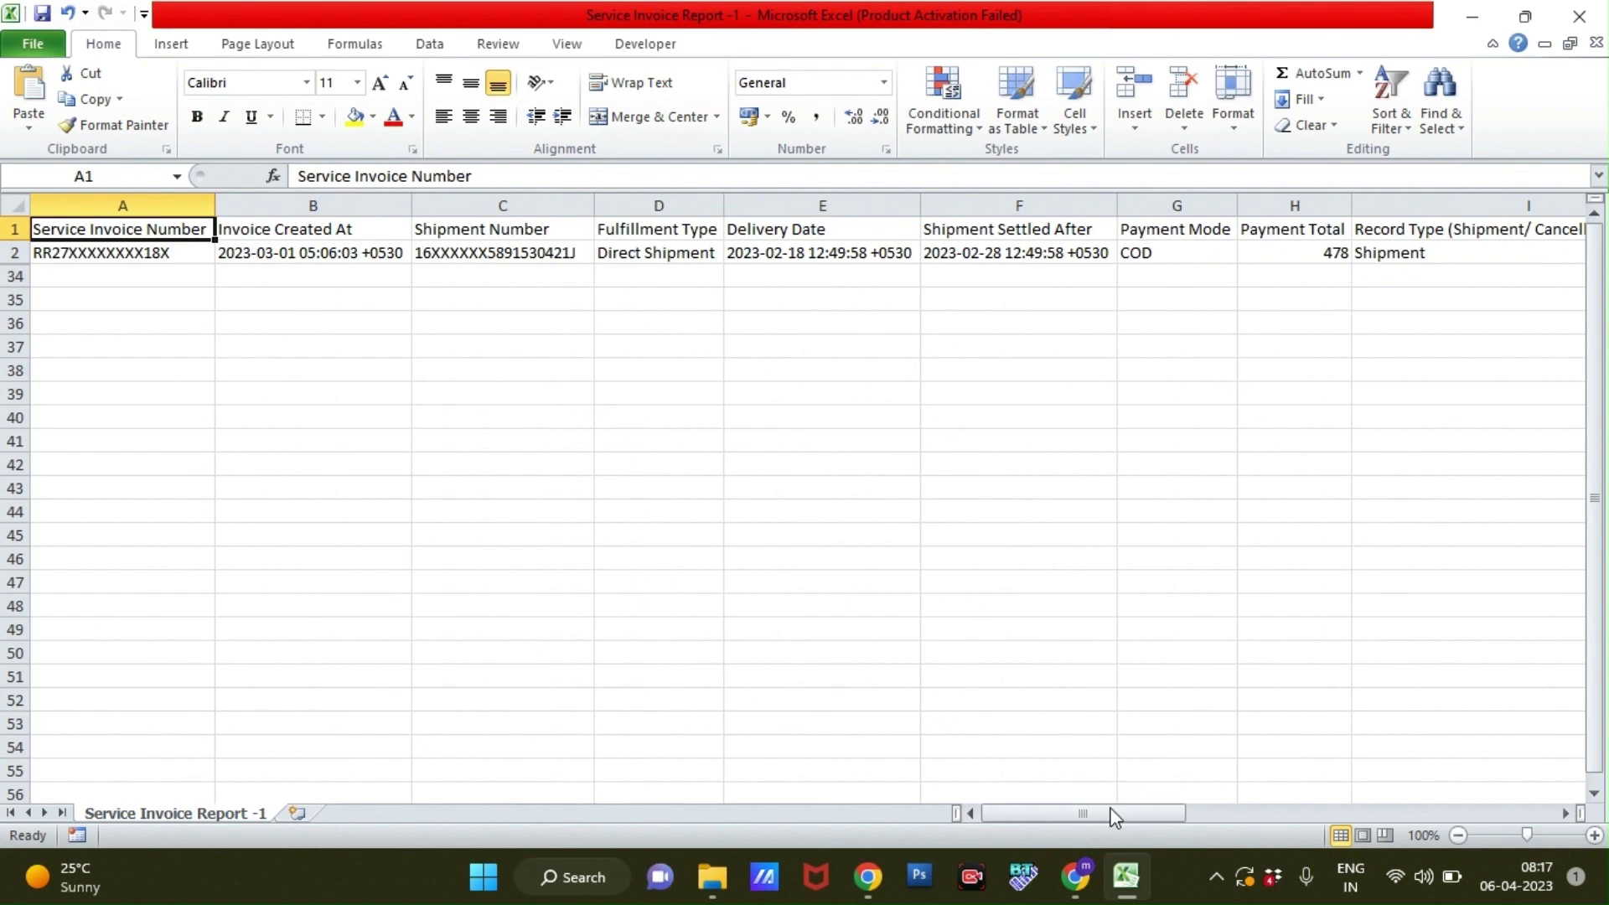
- Switch to the JioMart Seller Portal in Chrome and open the account ledgers
left_click(1079, 877)
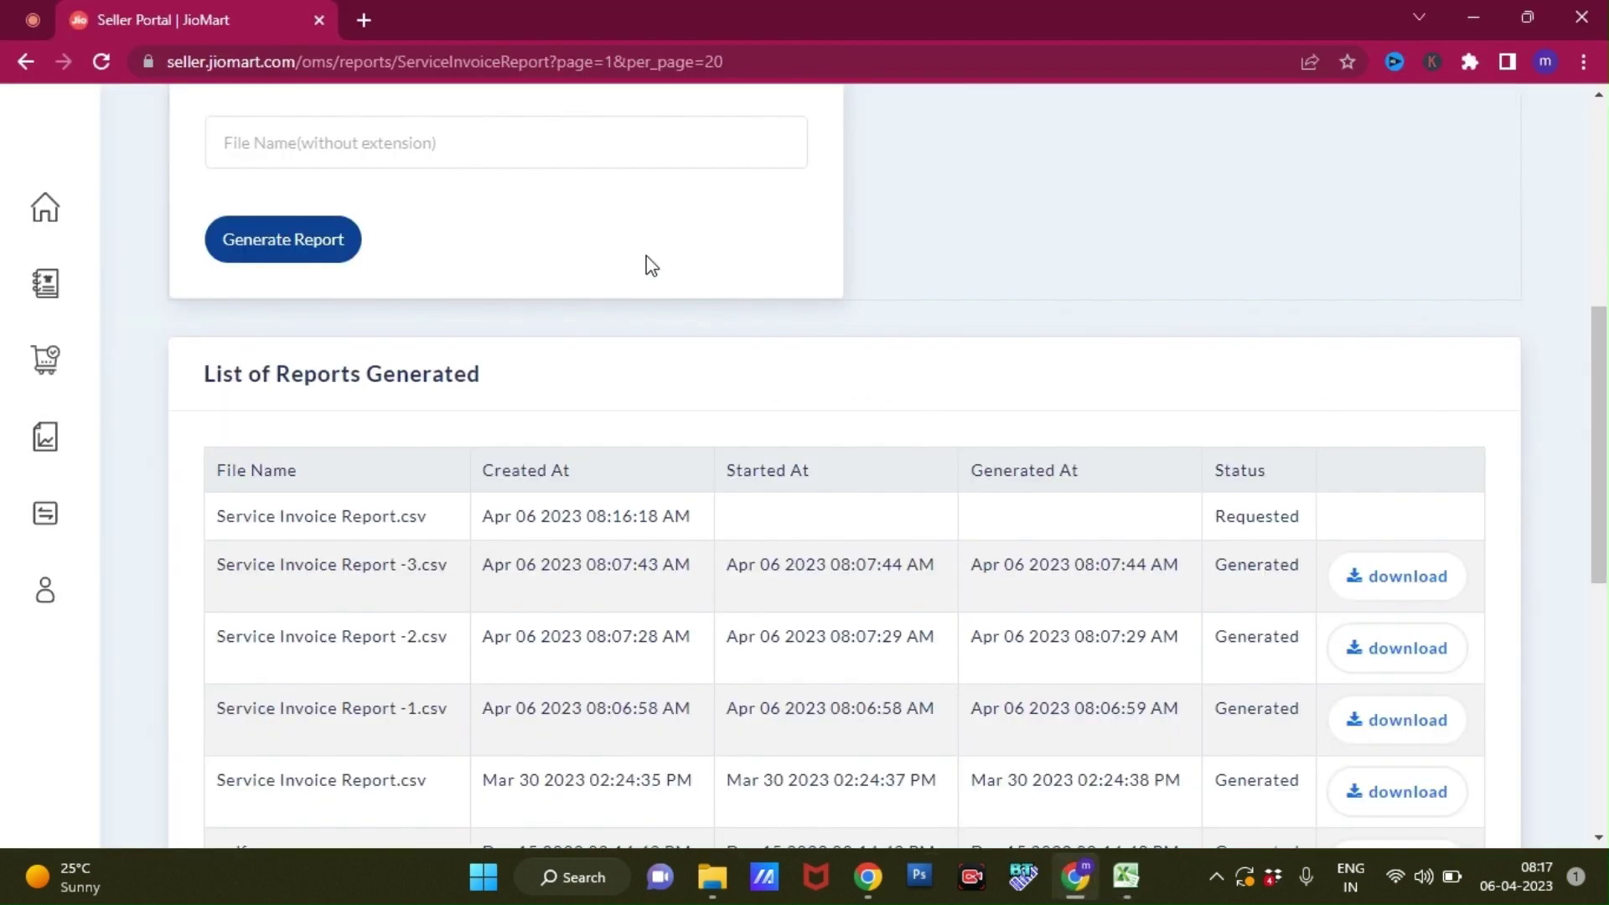
scroll(651, 266, "up", 5)
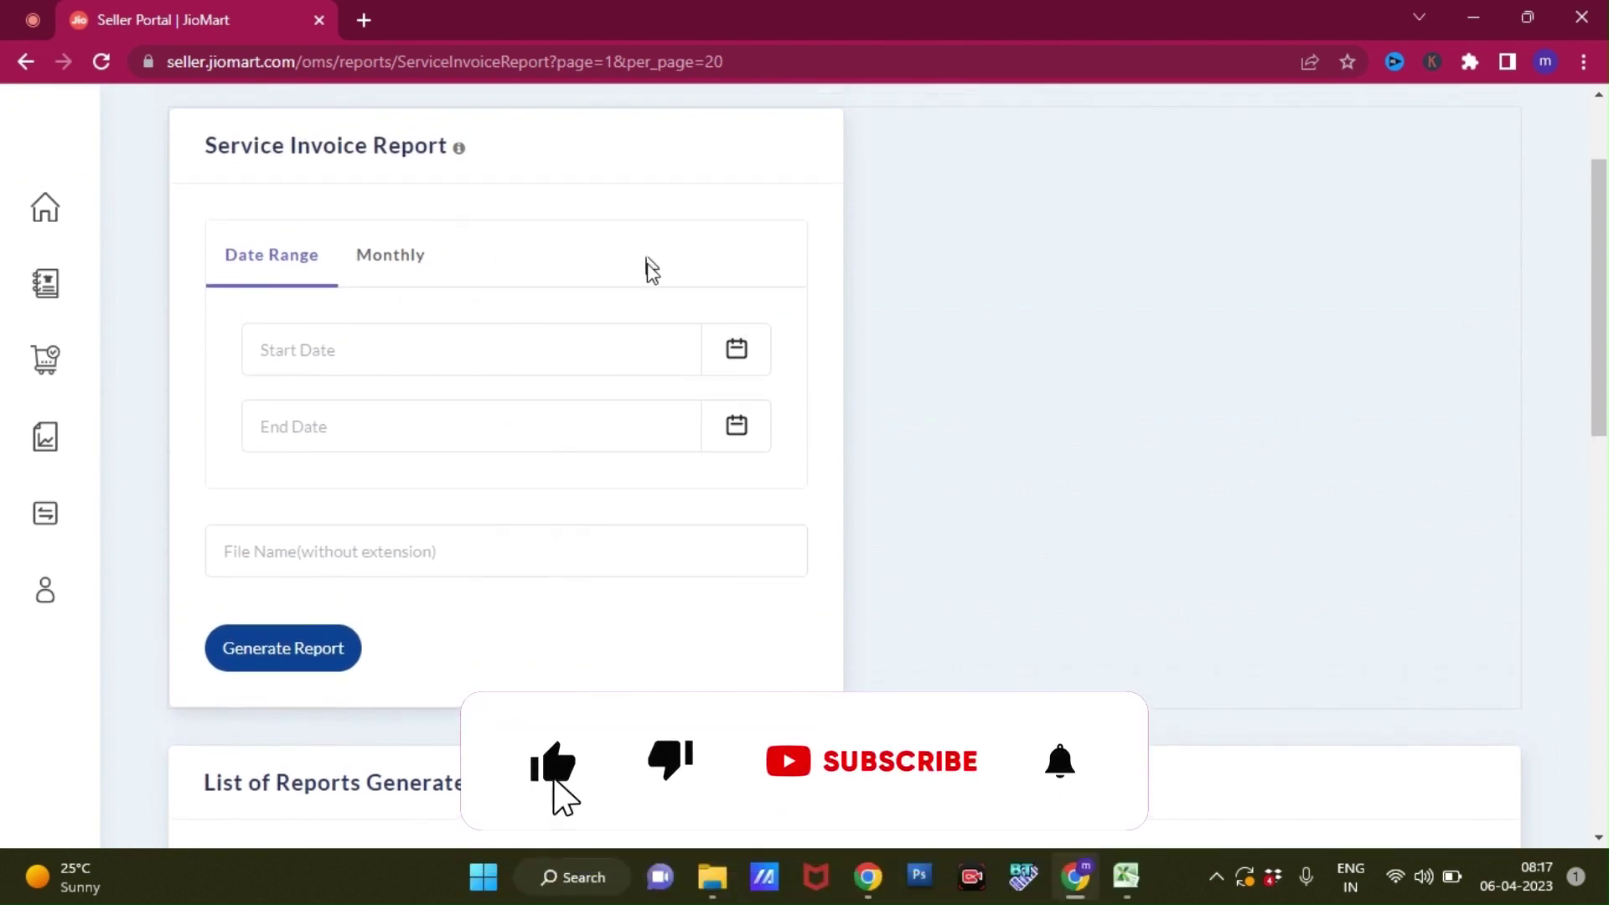
mouse_move(144, 363)
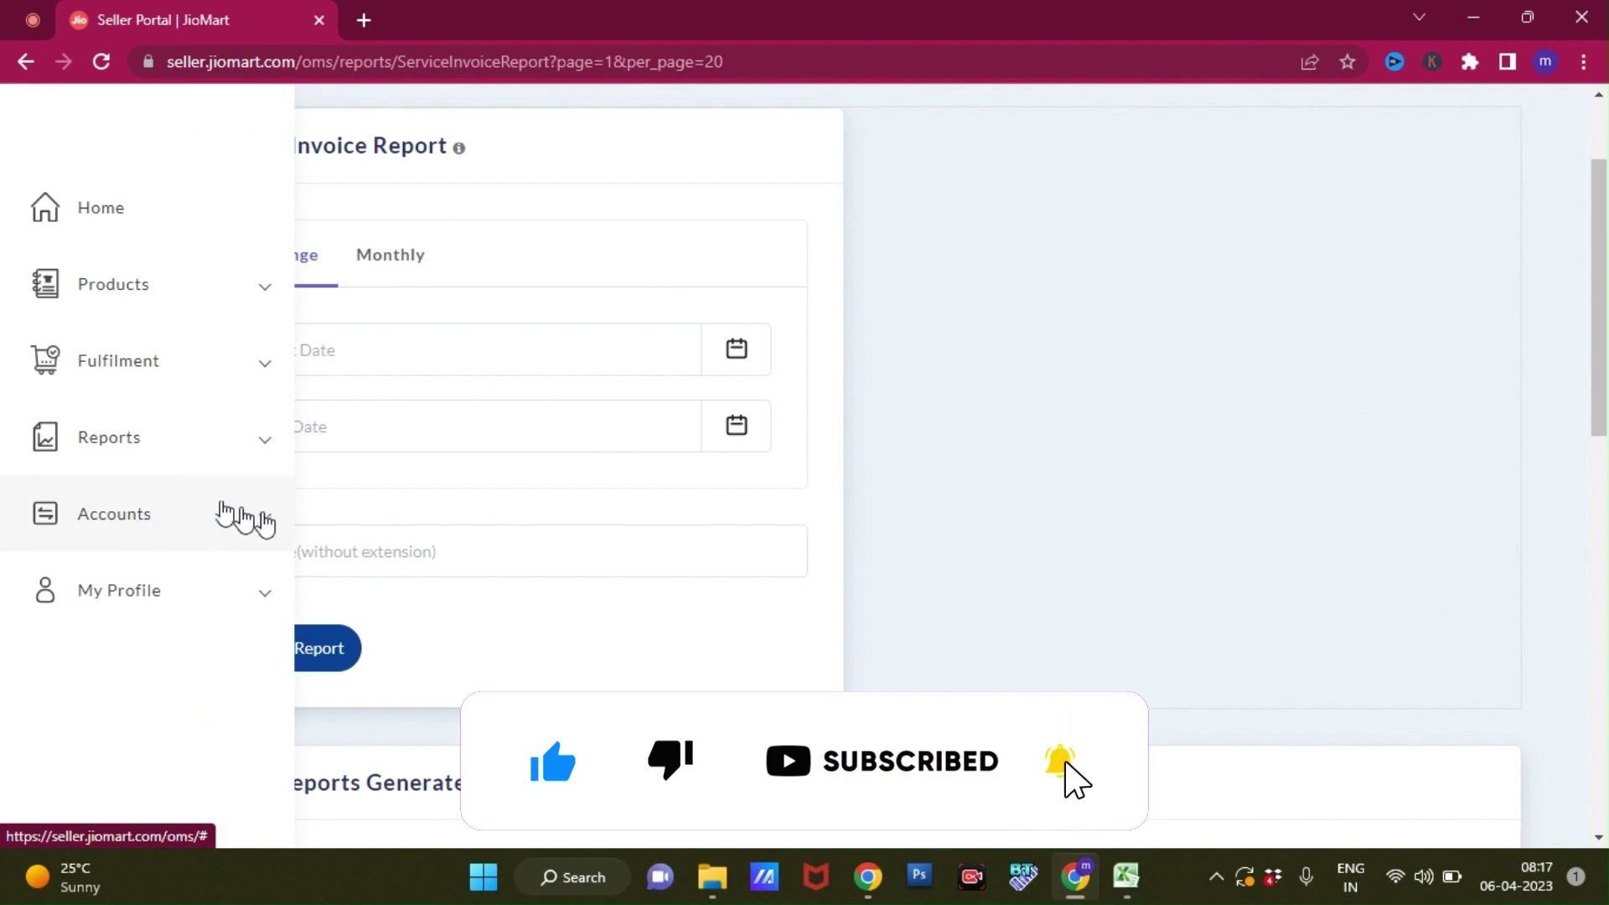
left_click(264, 519)
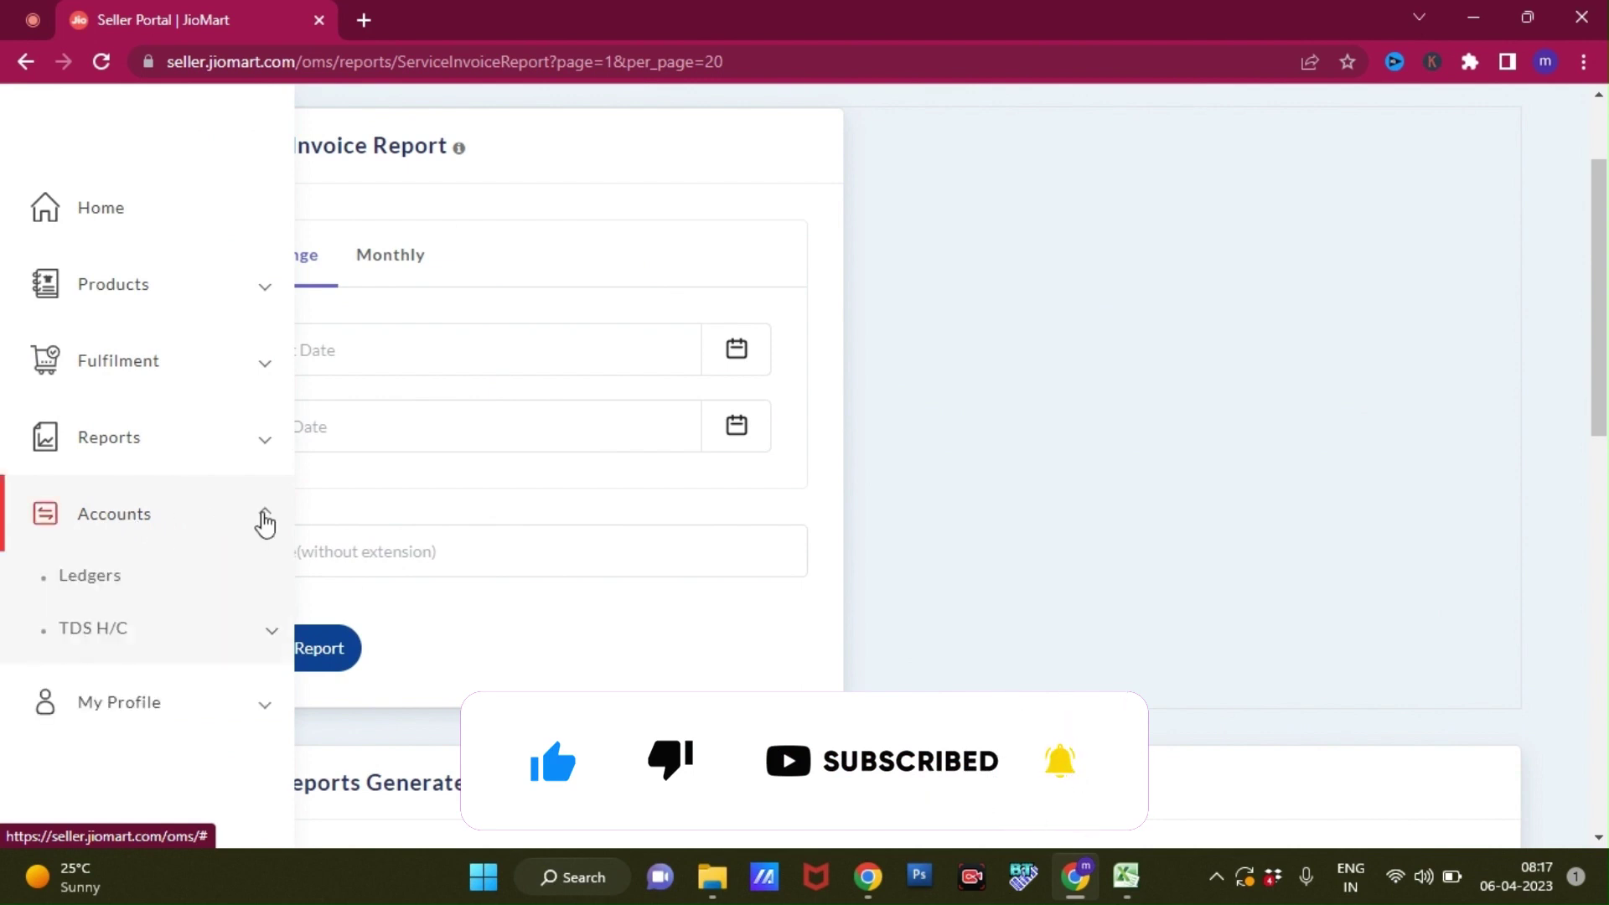
left_click(172, 586)
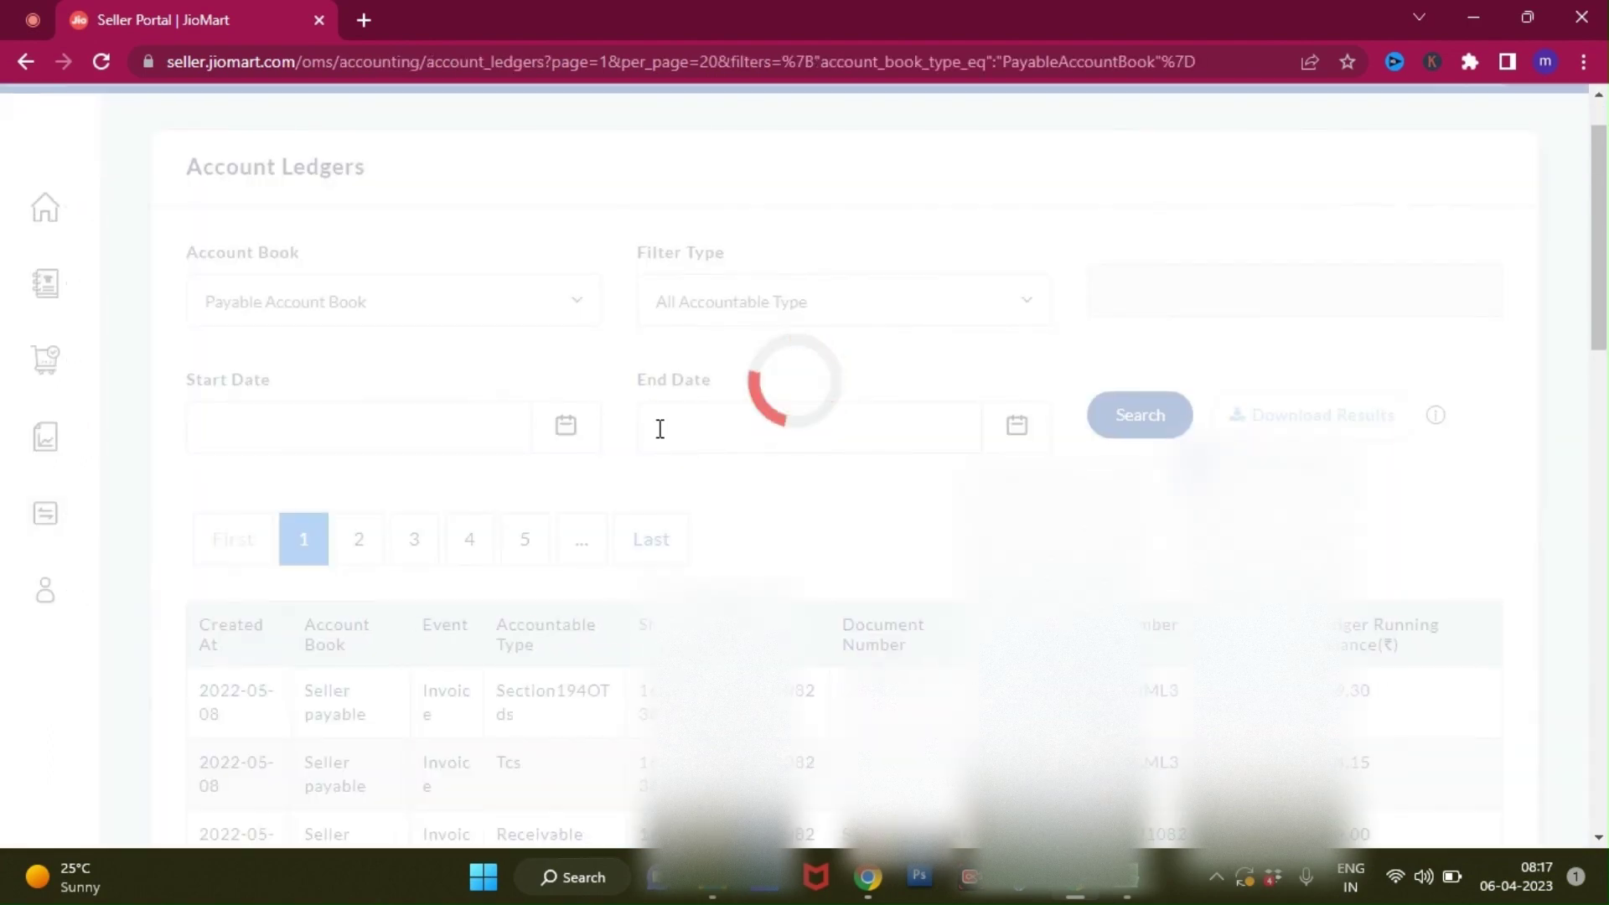
- Set the ledger filter type to Service Invoice for the Payable Account Book
scroll(662, 434, "down", 1)
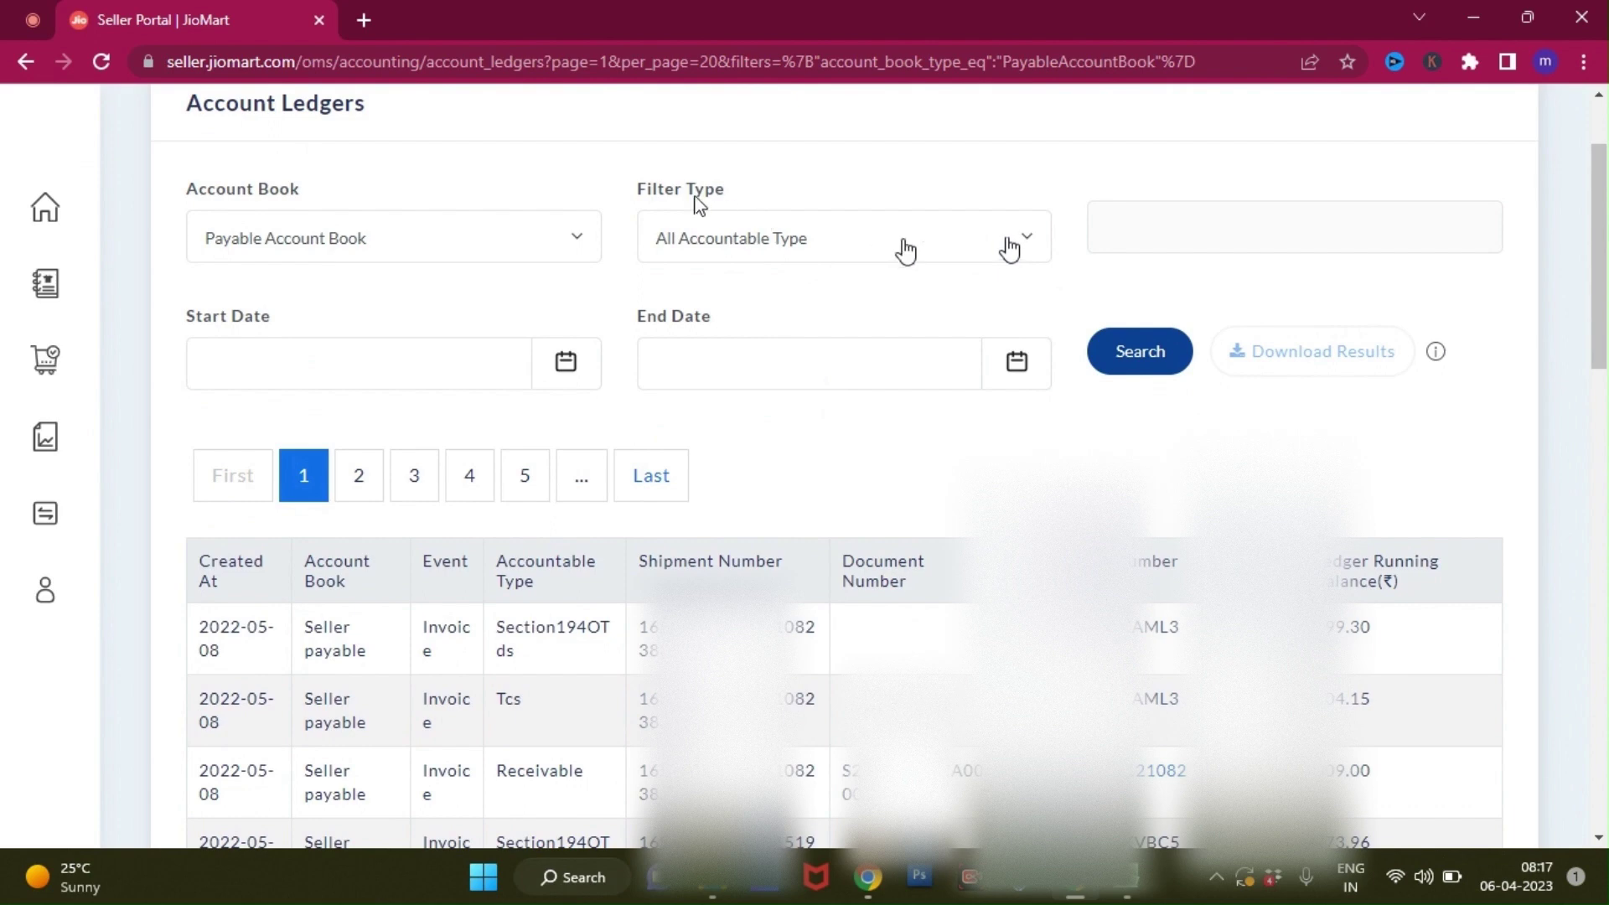
left_click(941, 256)
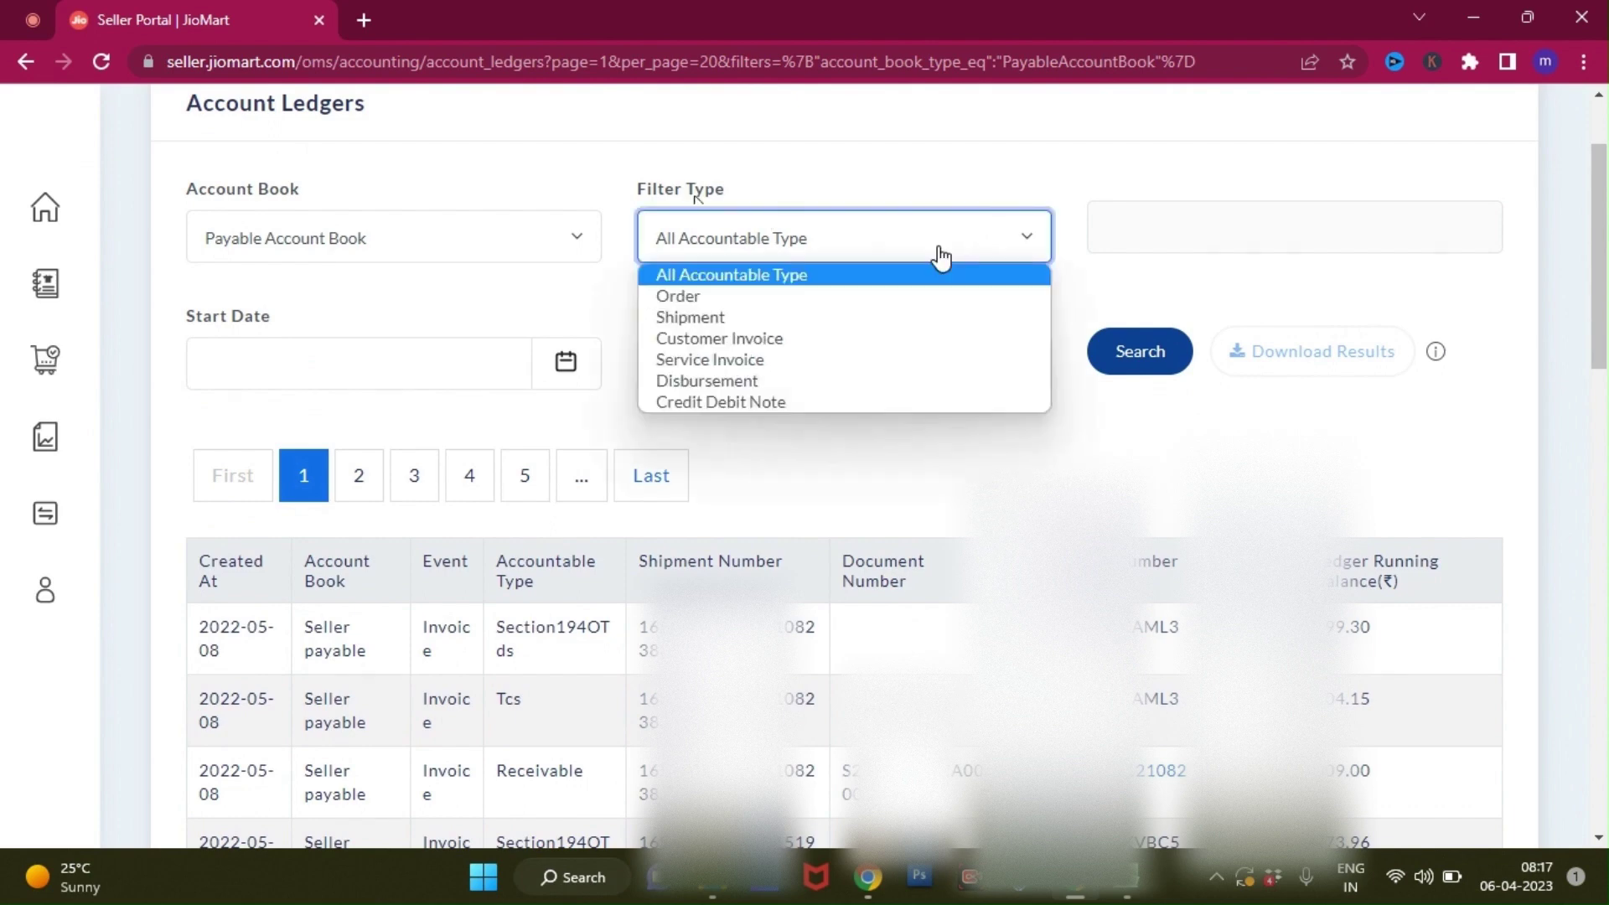
key("Down")
key("Down")
key("Down")
key("Down")
key("Return")
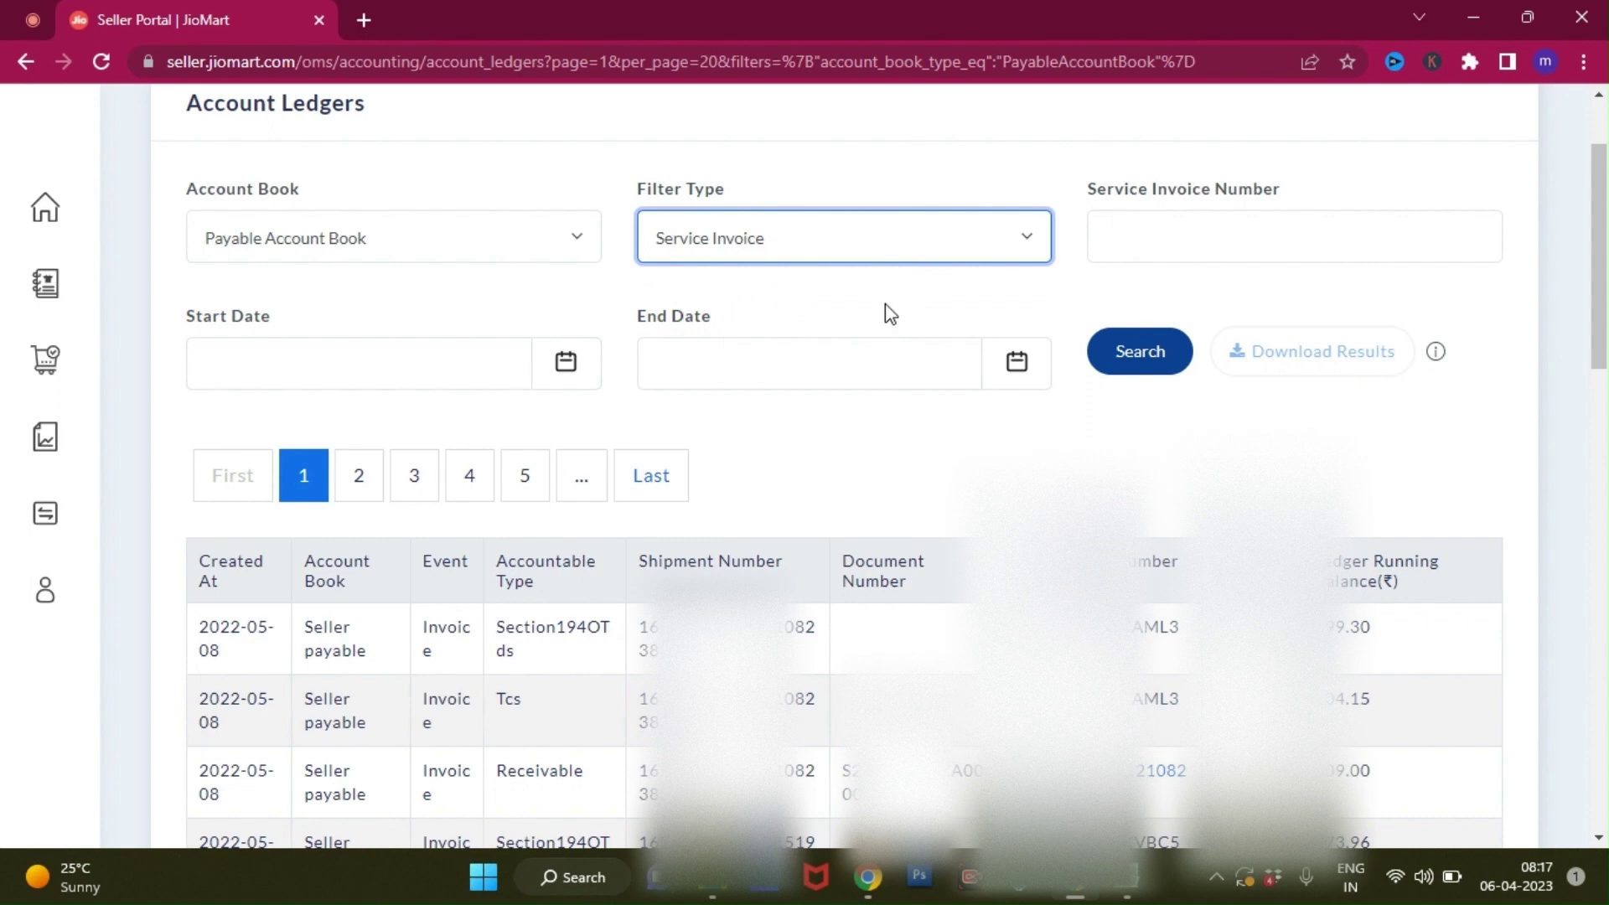
- Set the ledger date range from 2023-03-01 to 2023-03-31
left_click(567, 363)
left_click(567, 363)
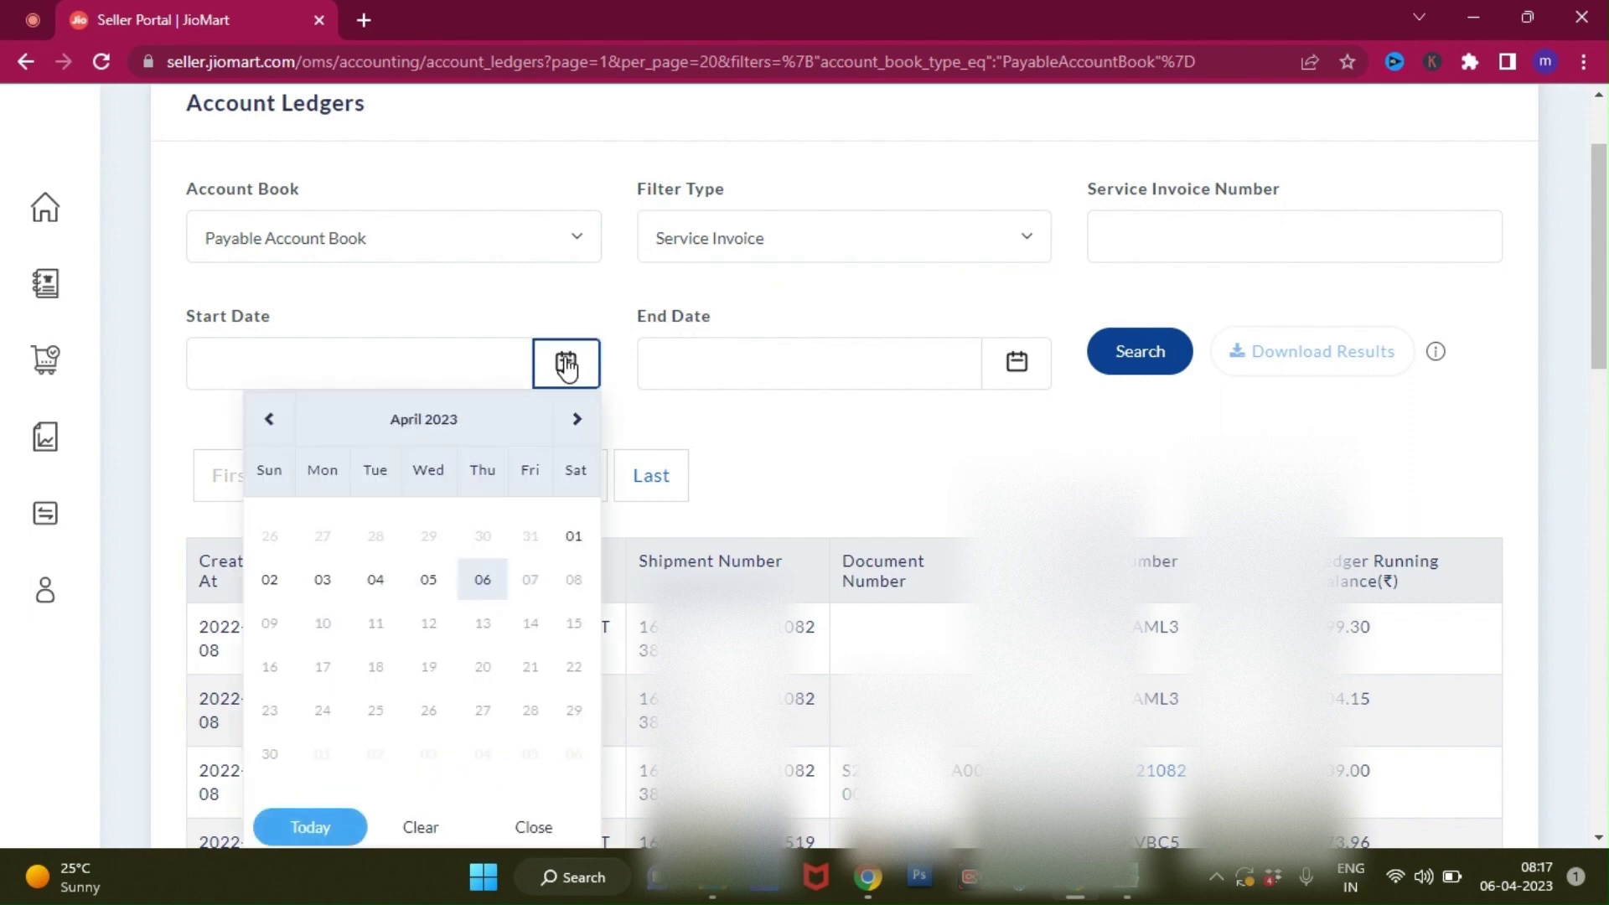
left_click(266, 421)
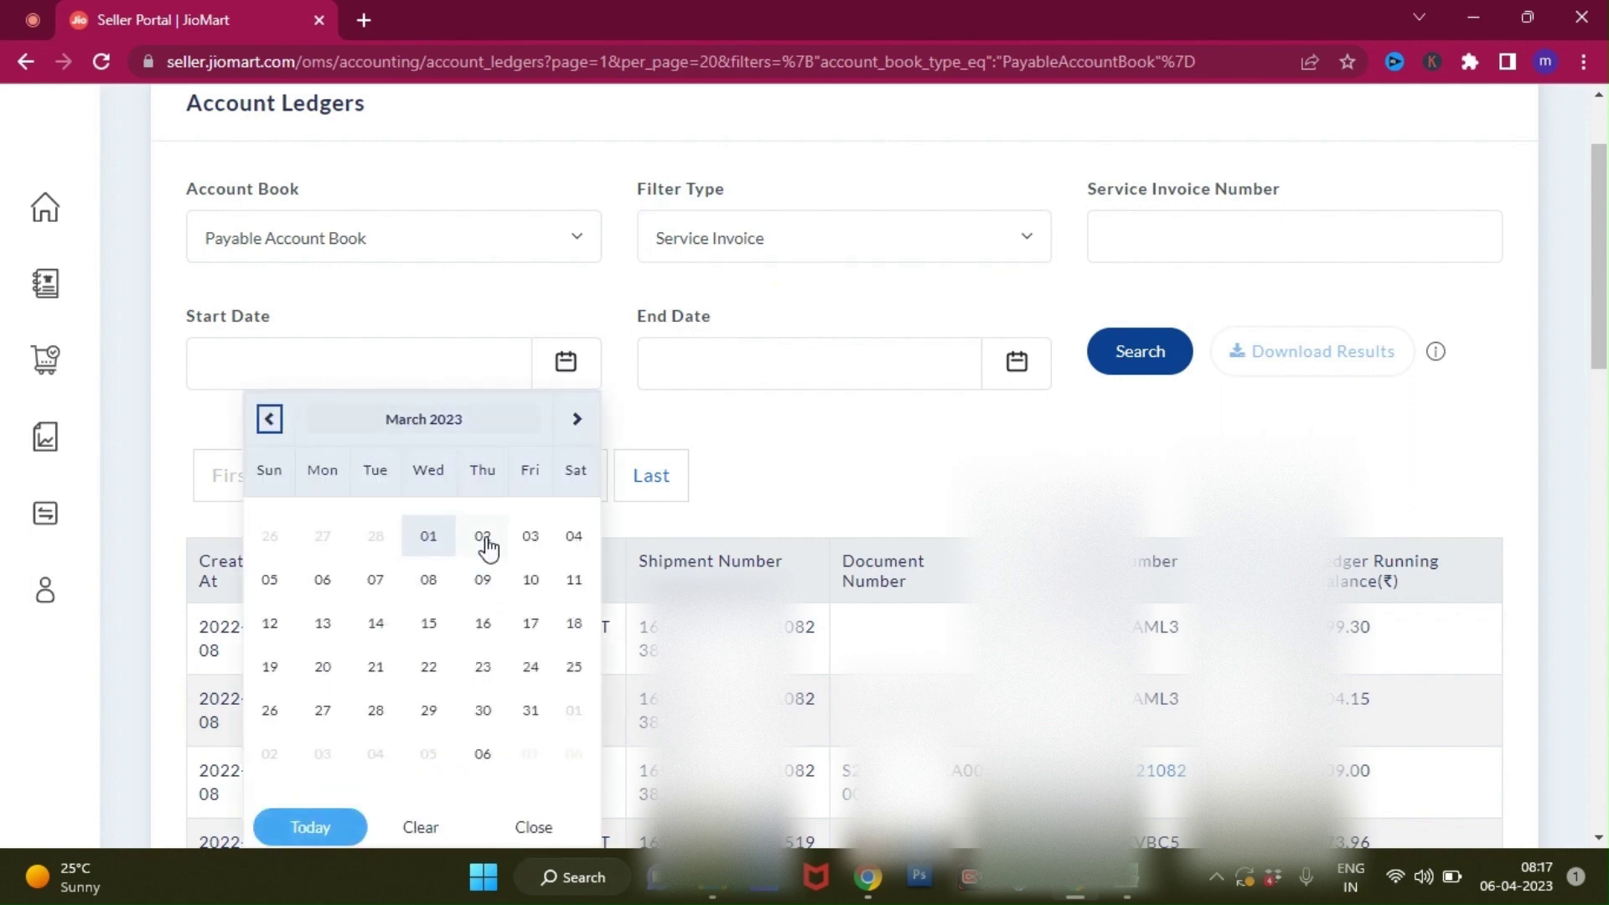
left_click(419, 543)
left_click(1017, 363)
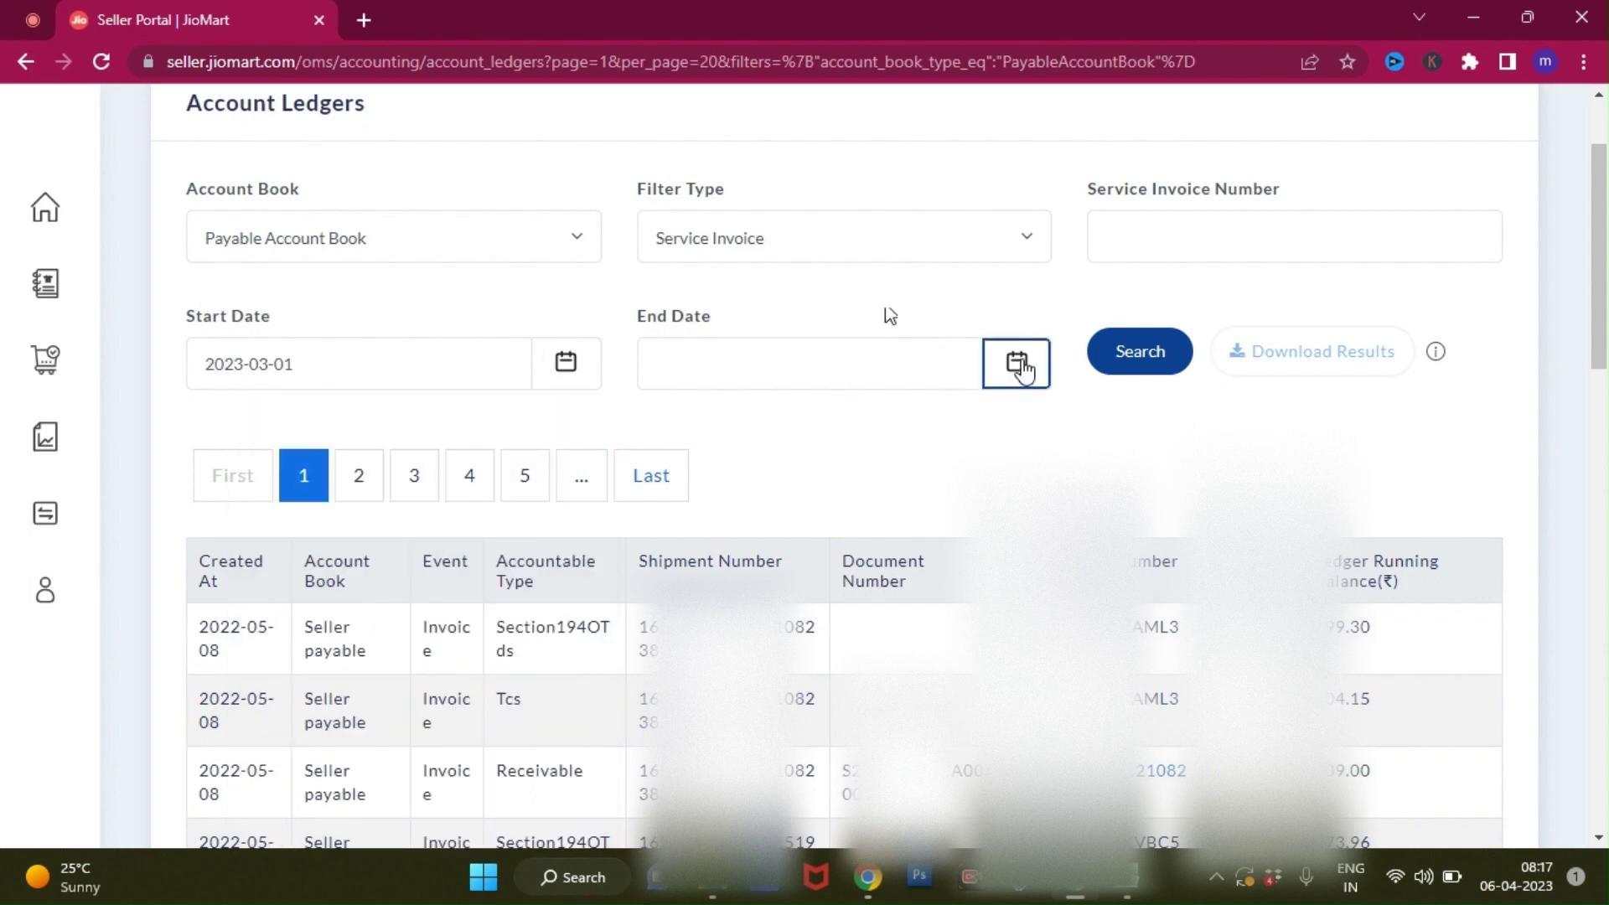
left_click(719, 419)
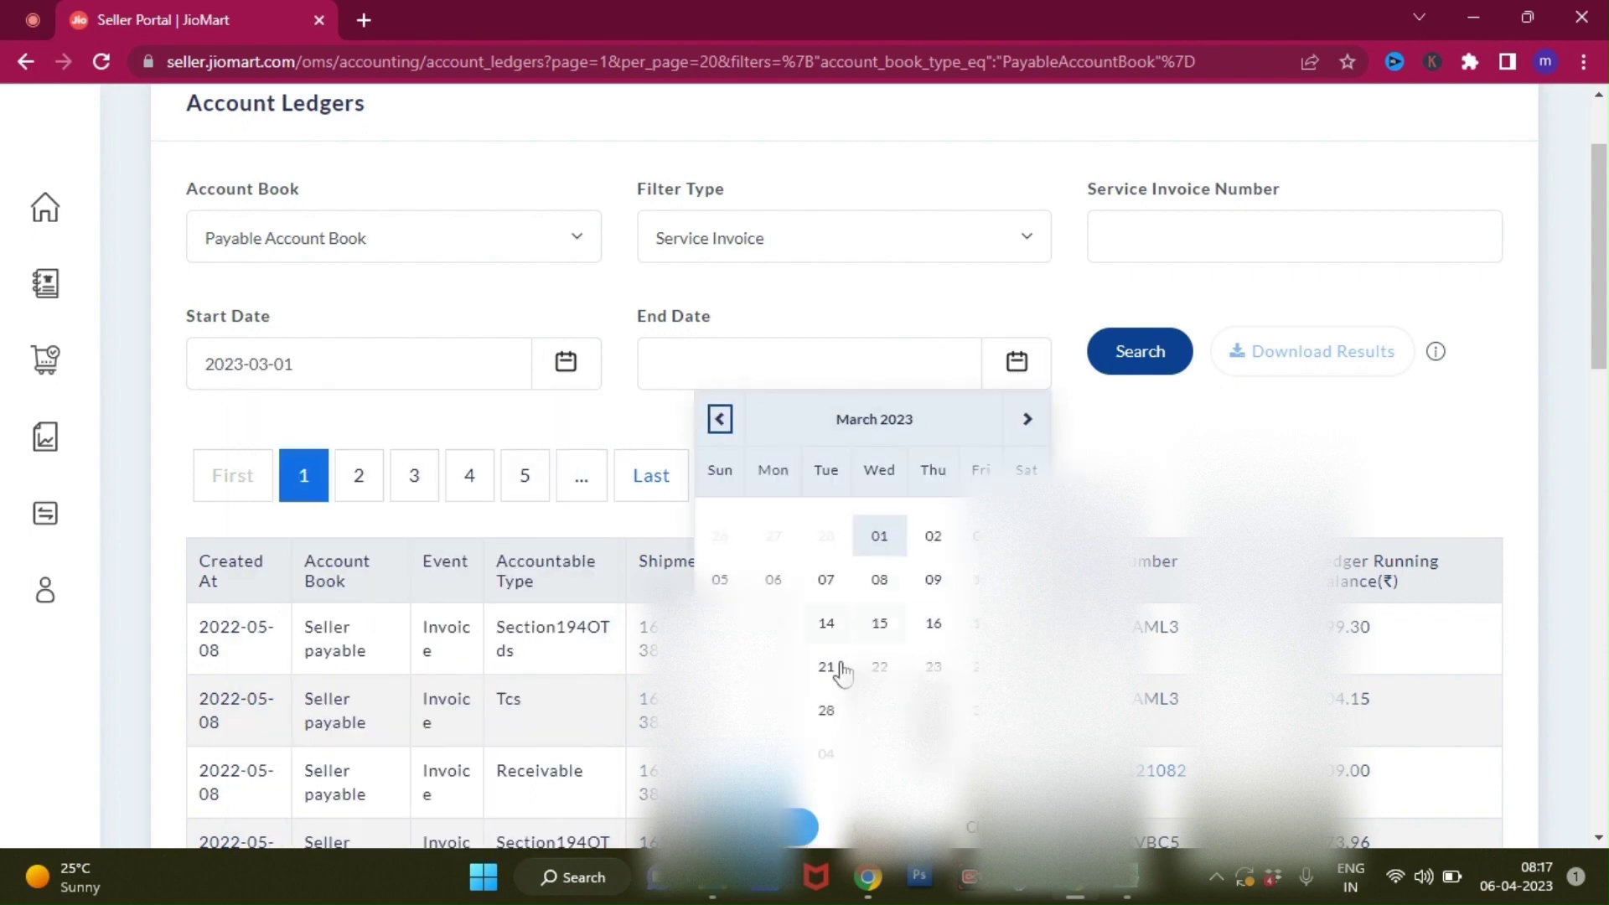
left_click(960, 722)
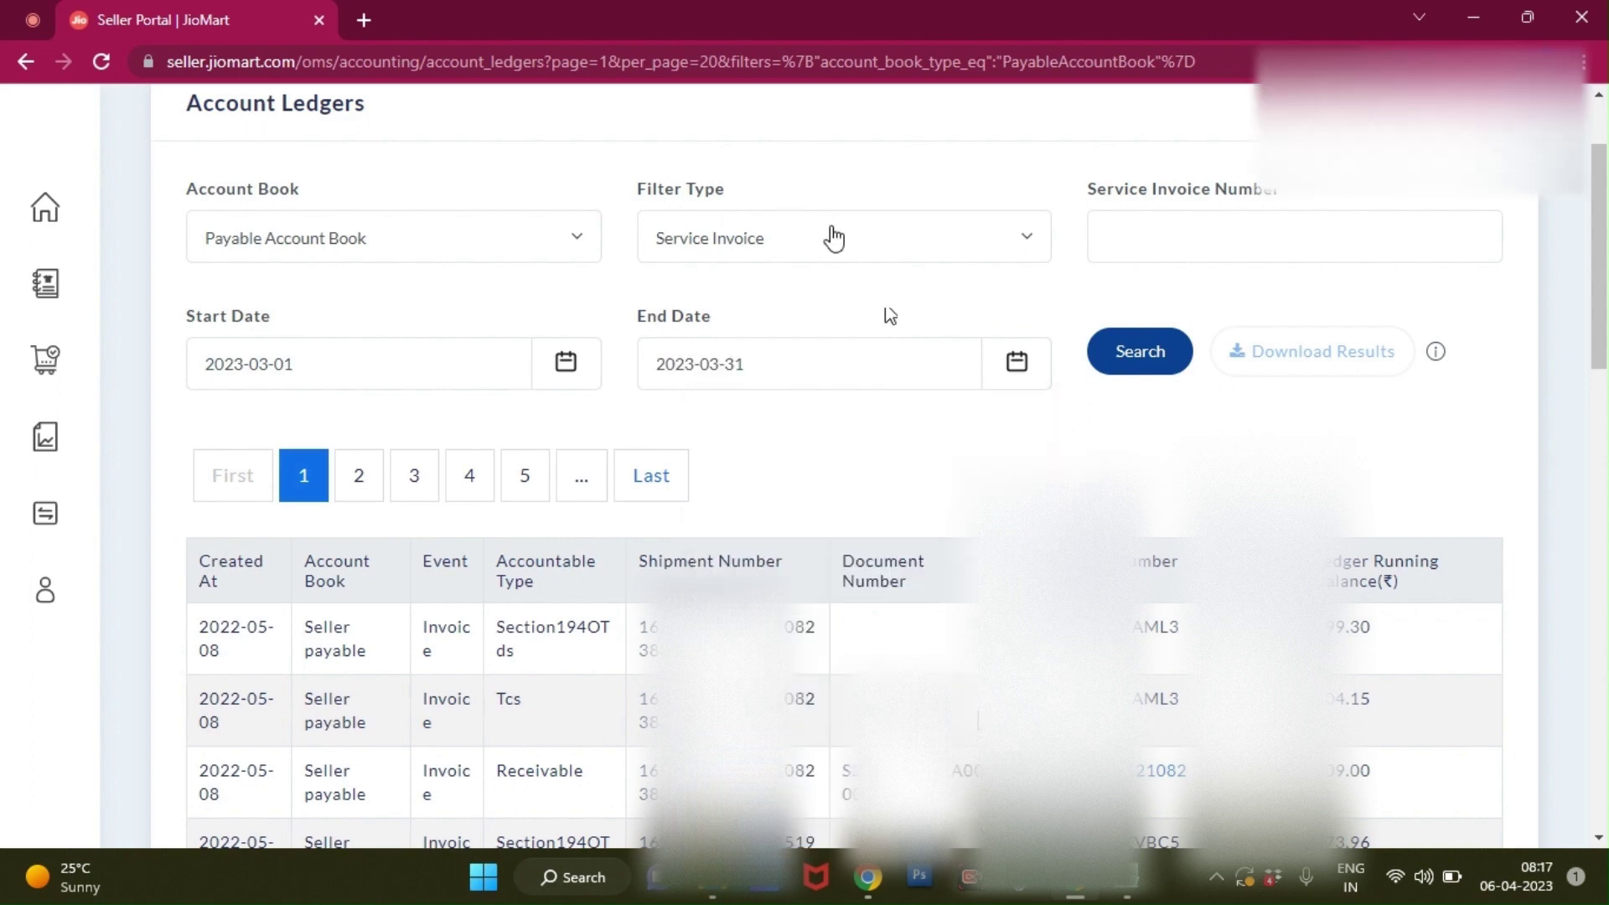
- Search the account ledgers with the chosen filters and review the service invoice entries and their amounts
left_click(1118, 350)
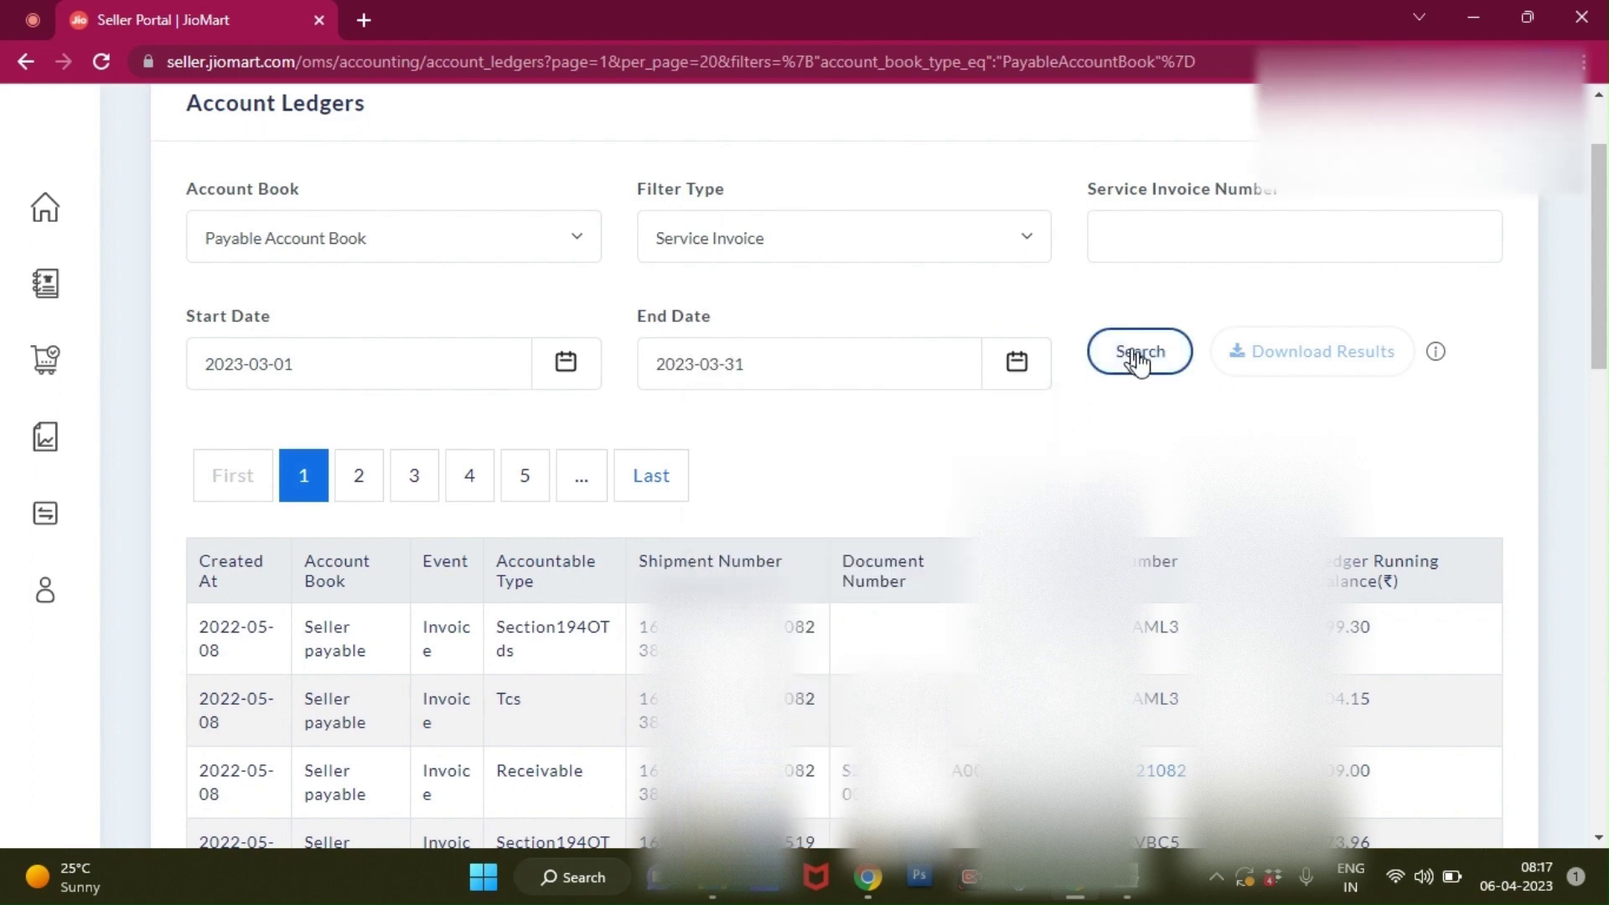
left_click(1137, 356)
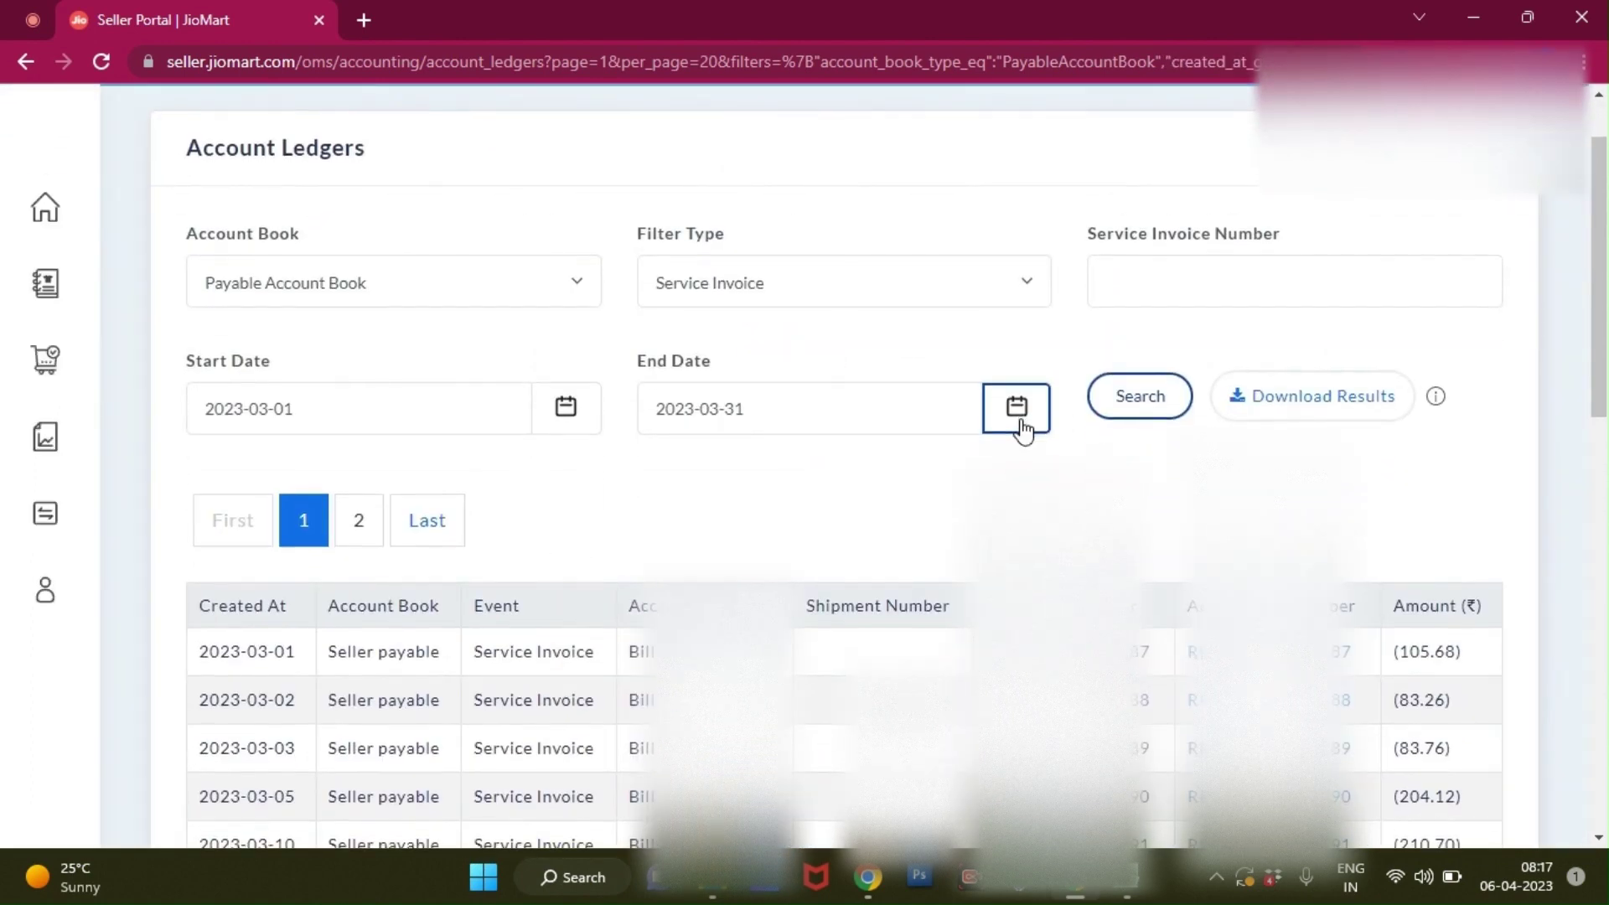
scroll(1024, 429, "down", 3)
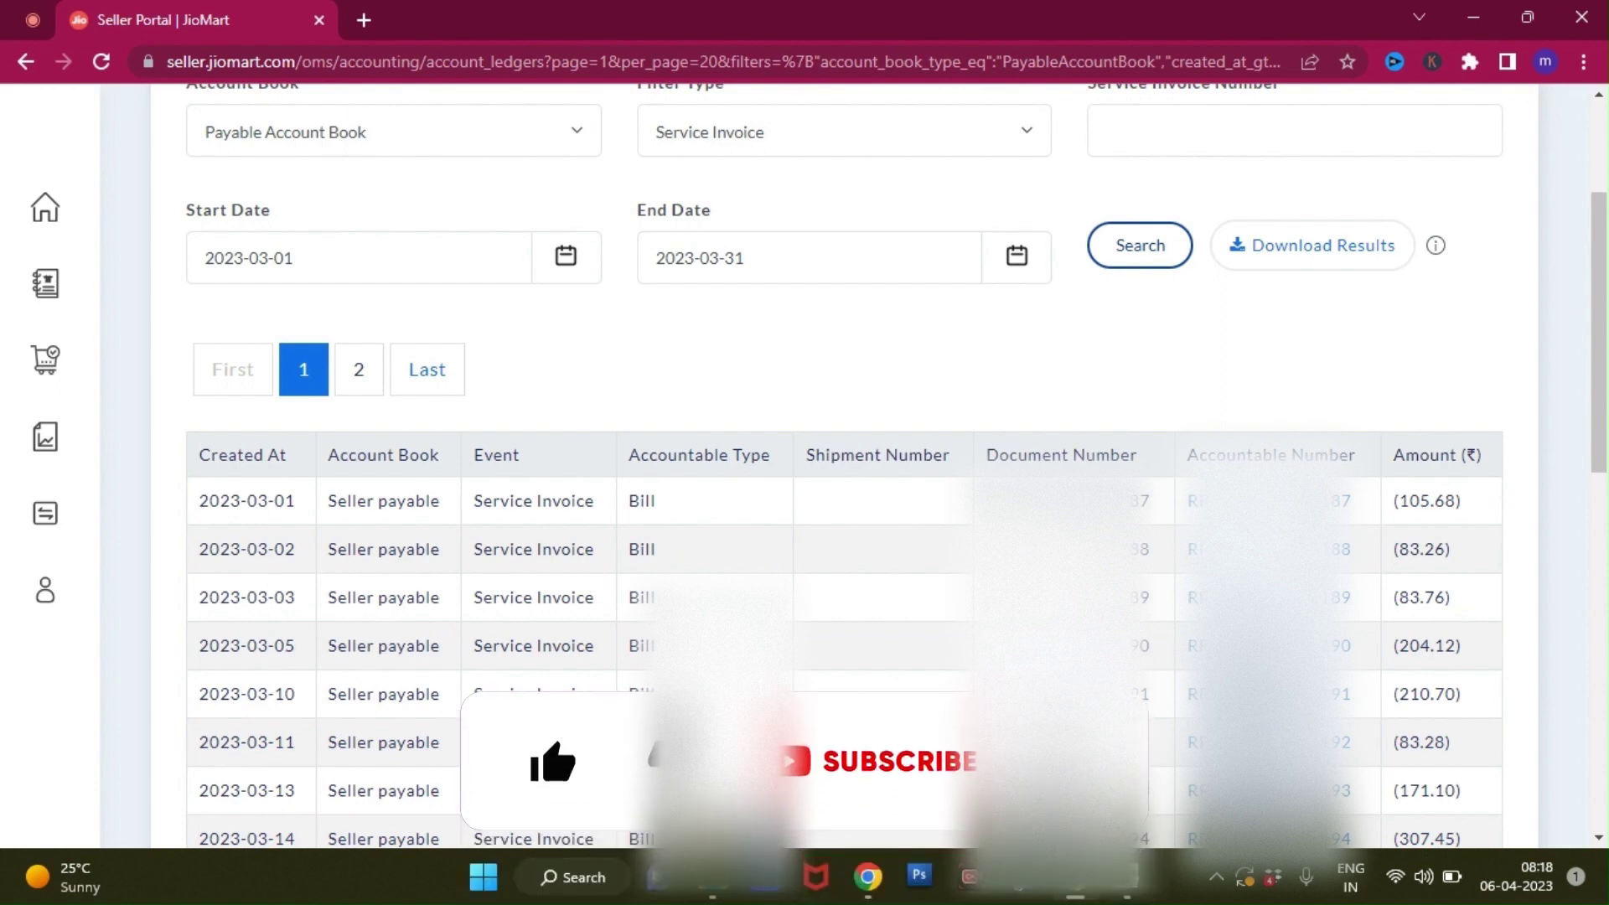
scroll(921, 784, "up", 2)
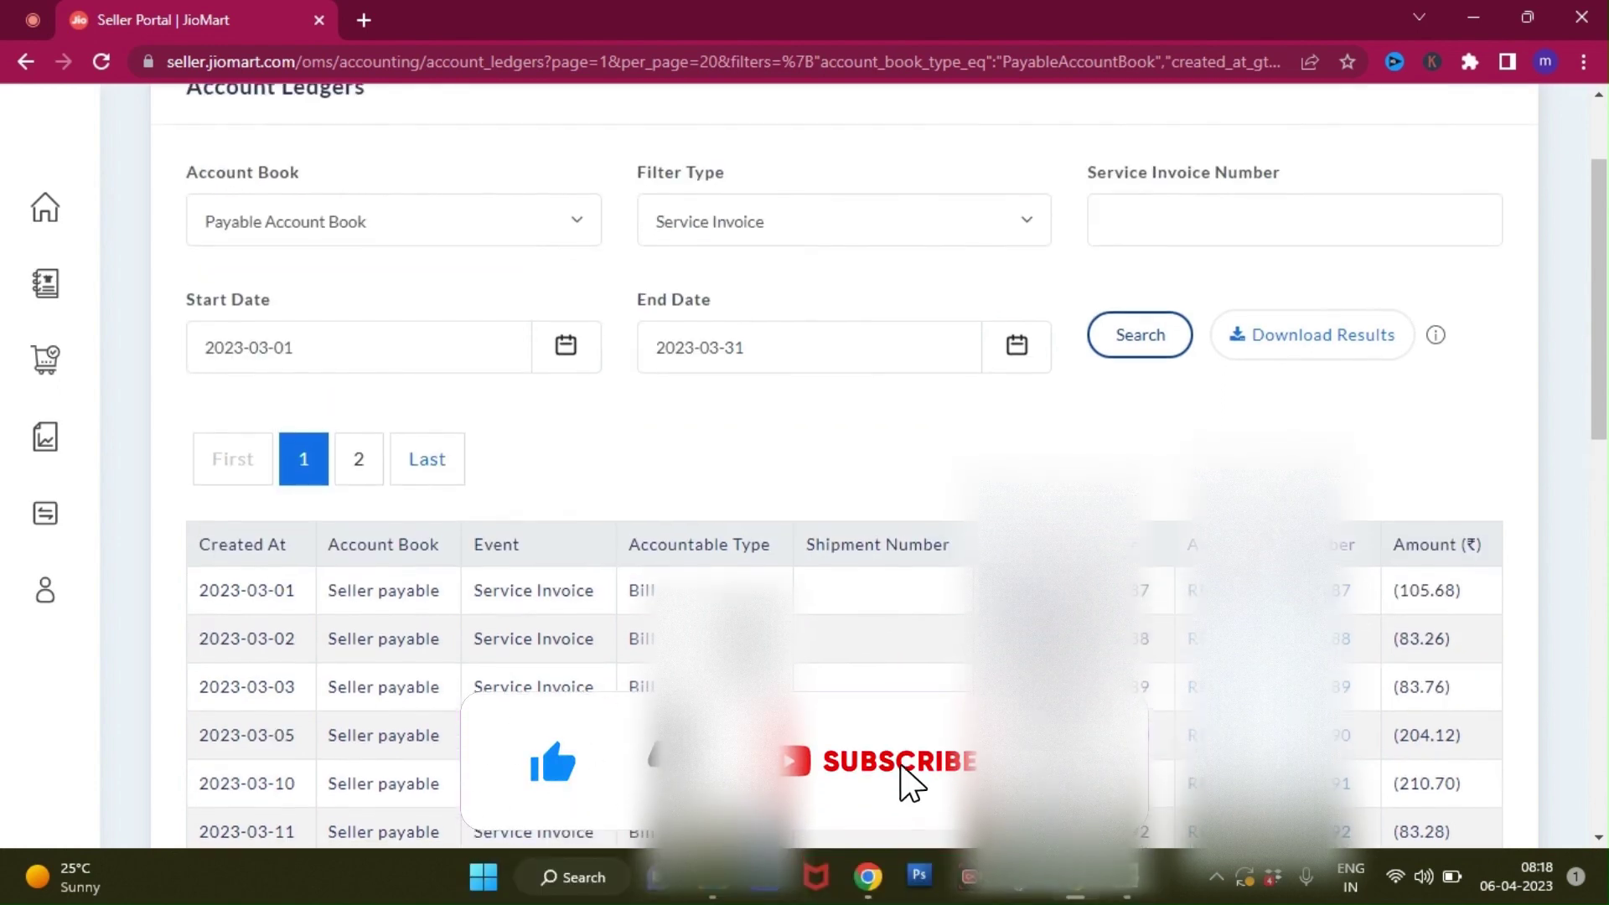